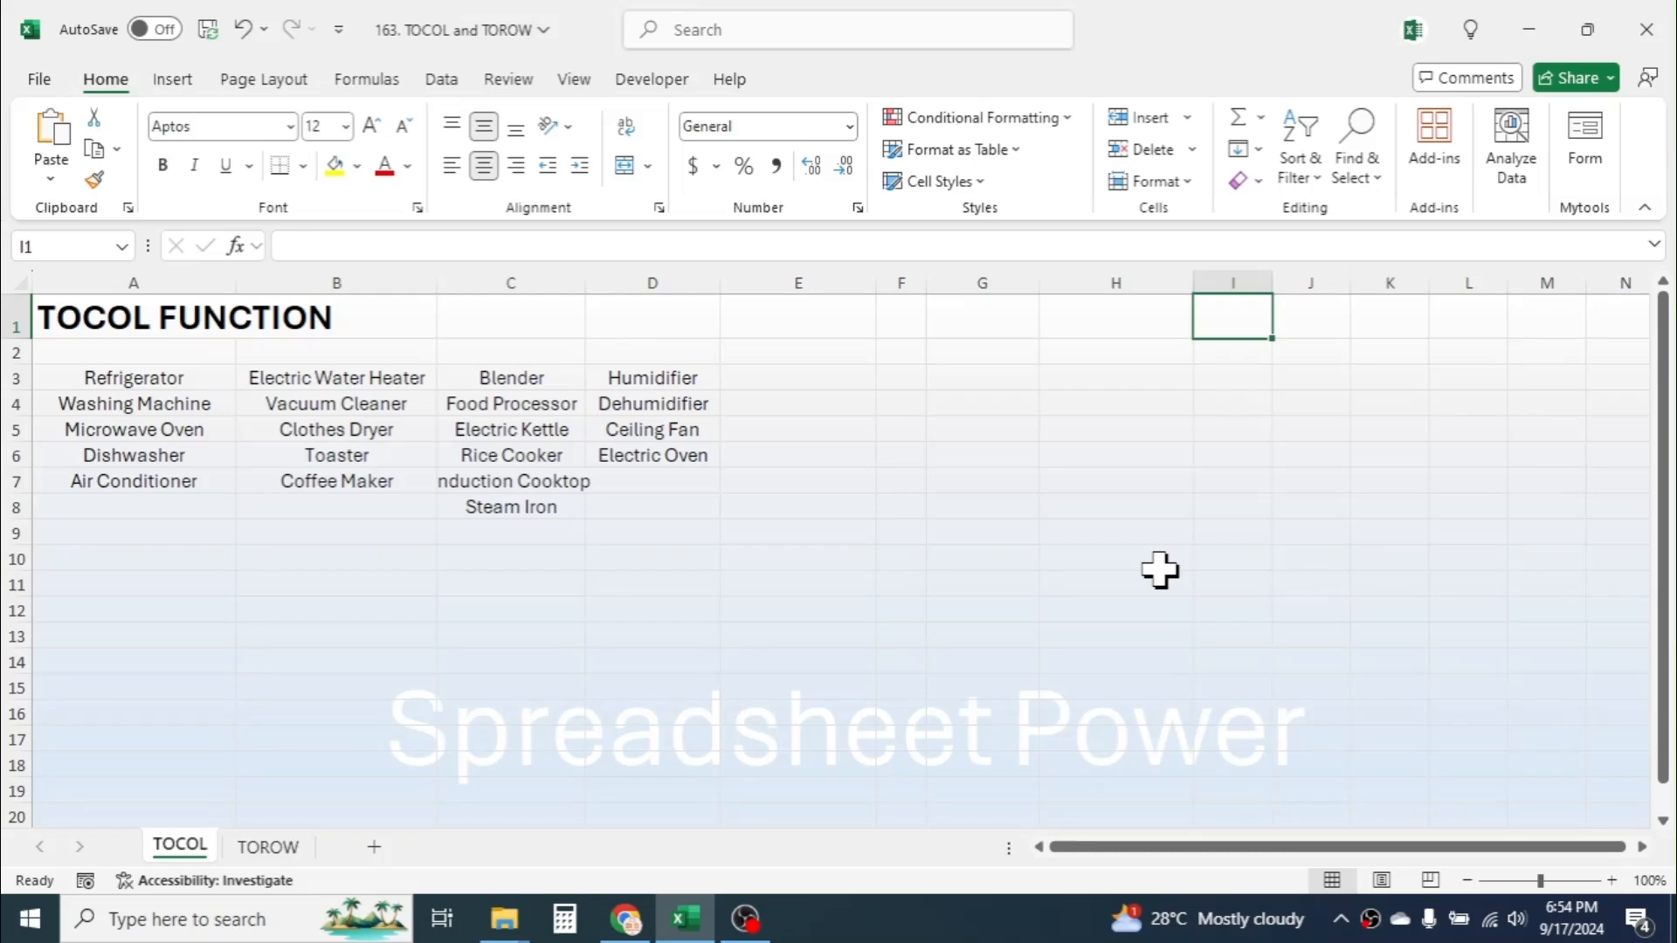
{"action": "left_click", "coordinate": [1003, 333]}
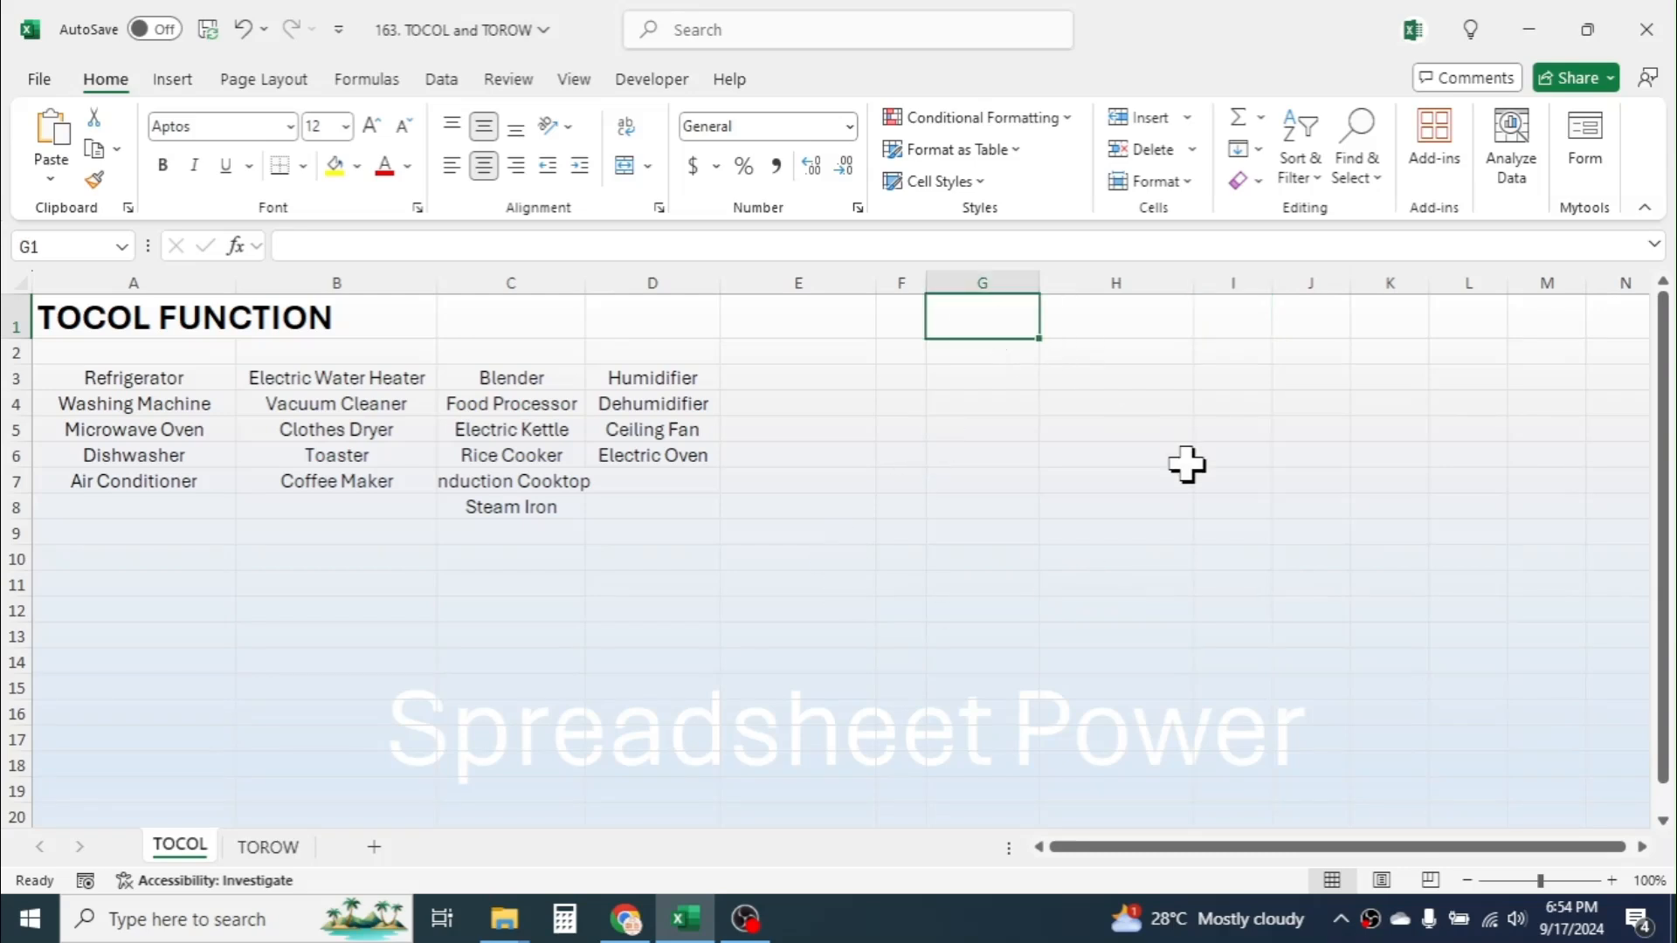
{"action": "type", "text": "="}
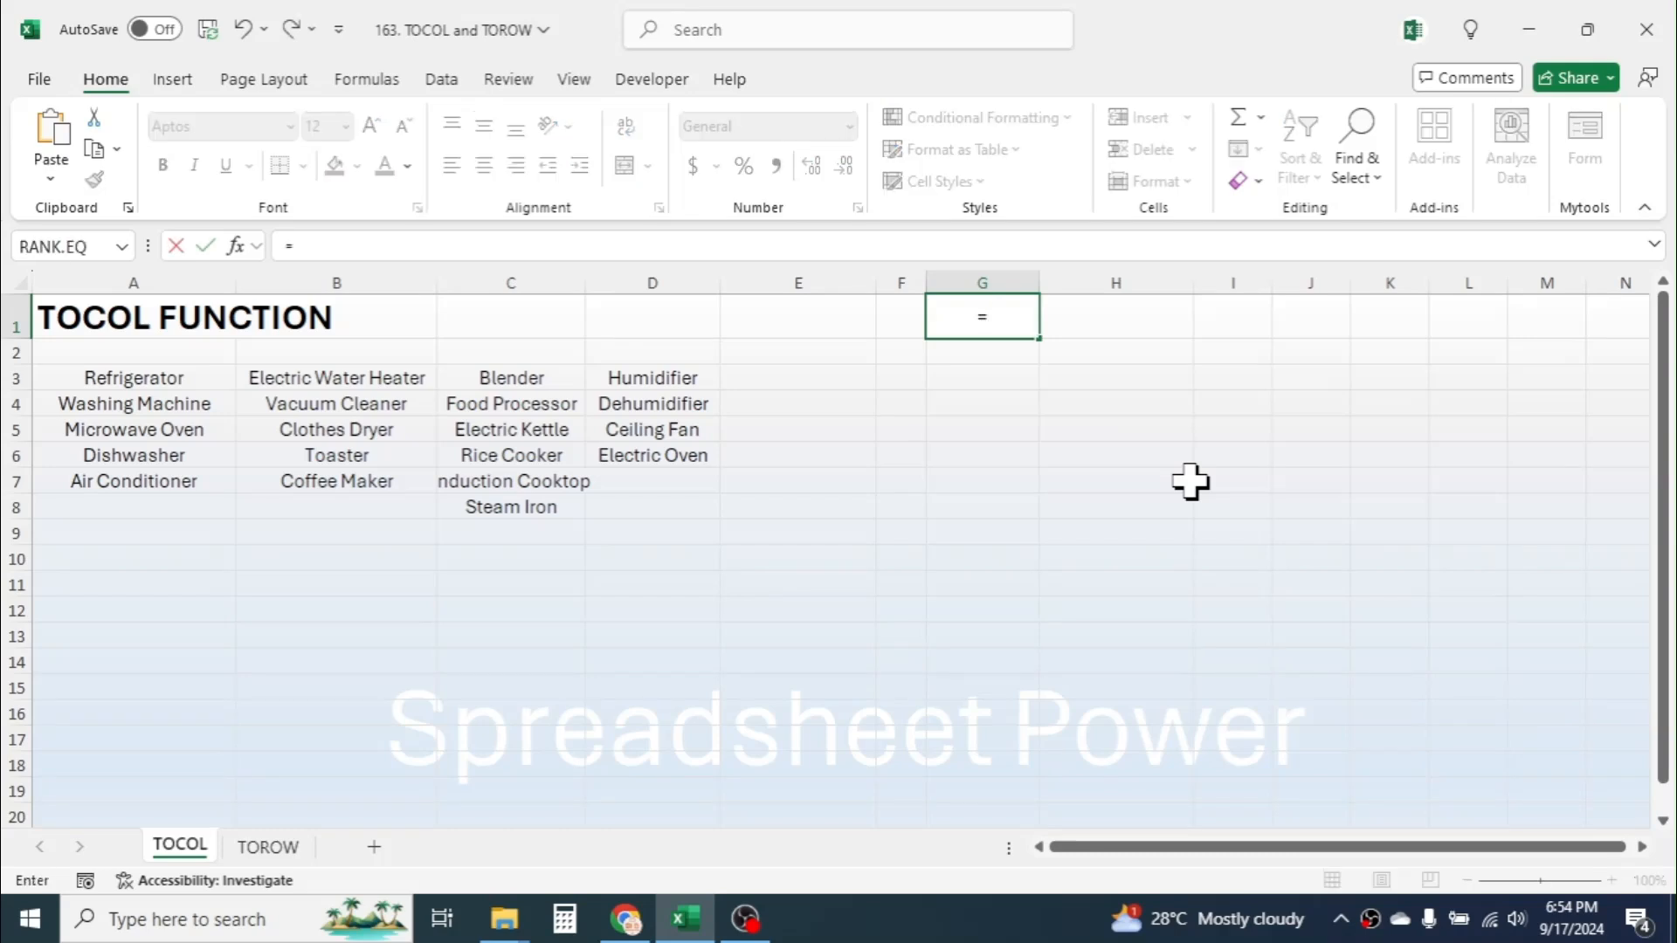
{"action": "type", "text": "TOCOL"}
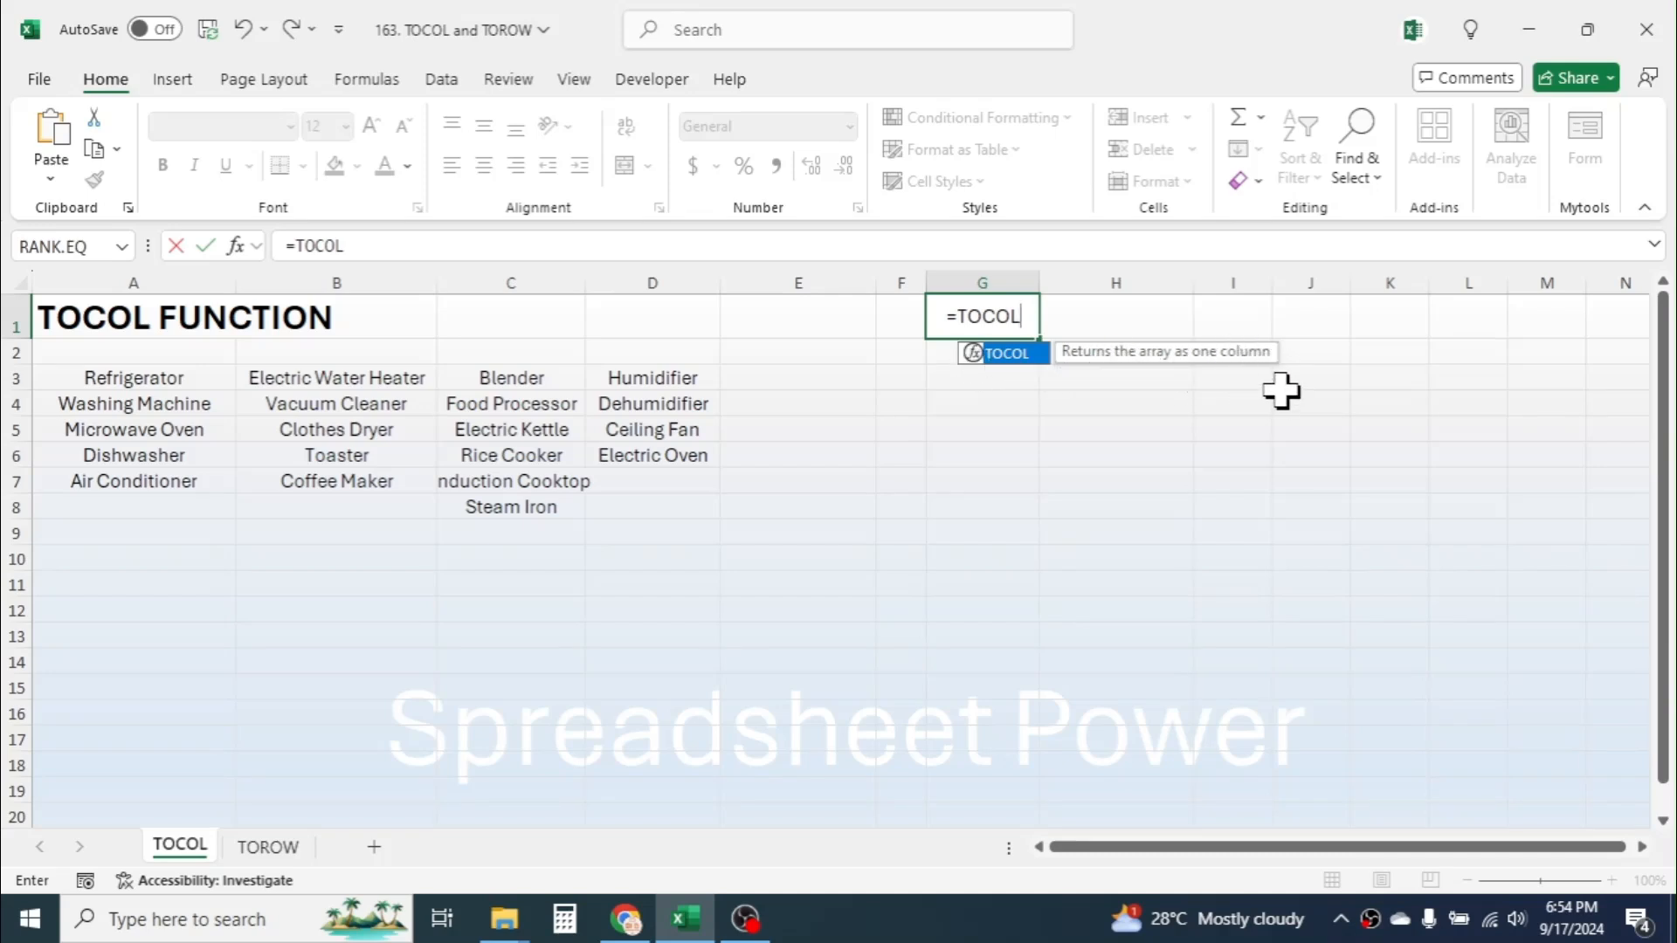
{"action": "key", "text": "Escape"}
{"action": "key", "text": "Escape"}
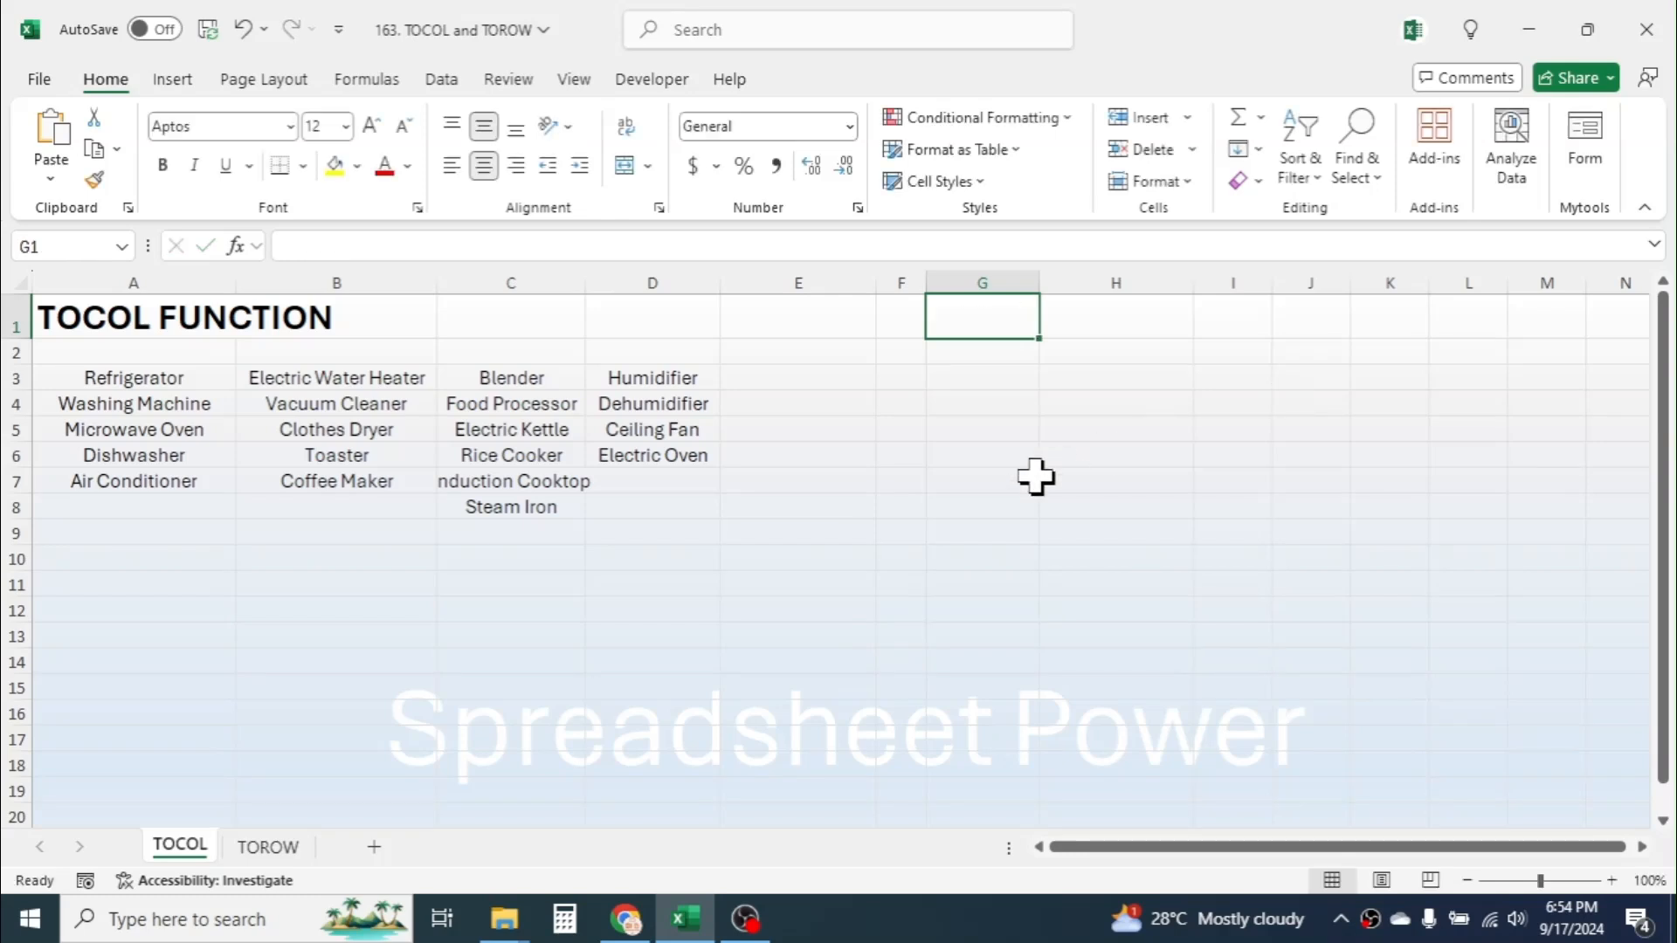
{"action": "left_click_drag", "start_coordinate": [131, 378], "coordinate": [610, 502]}
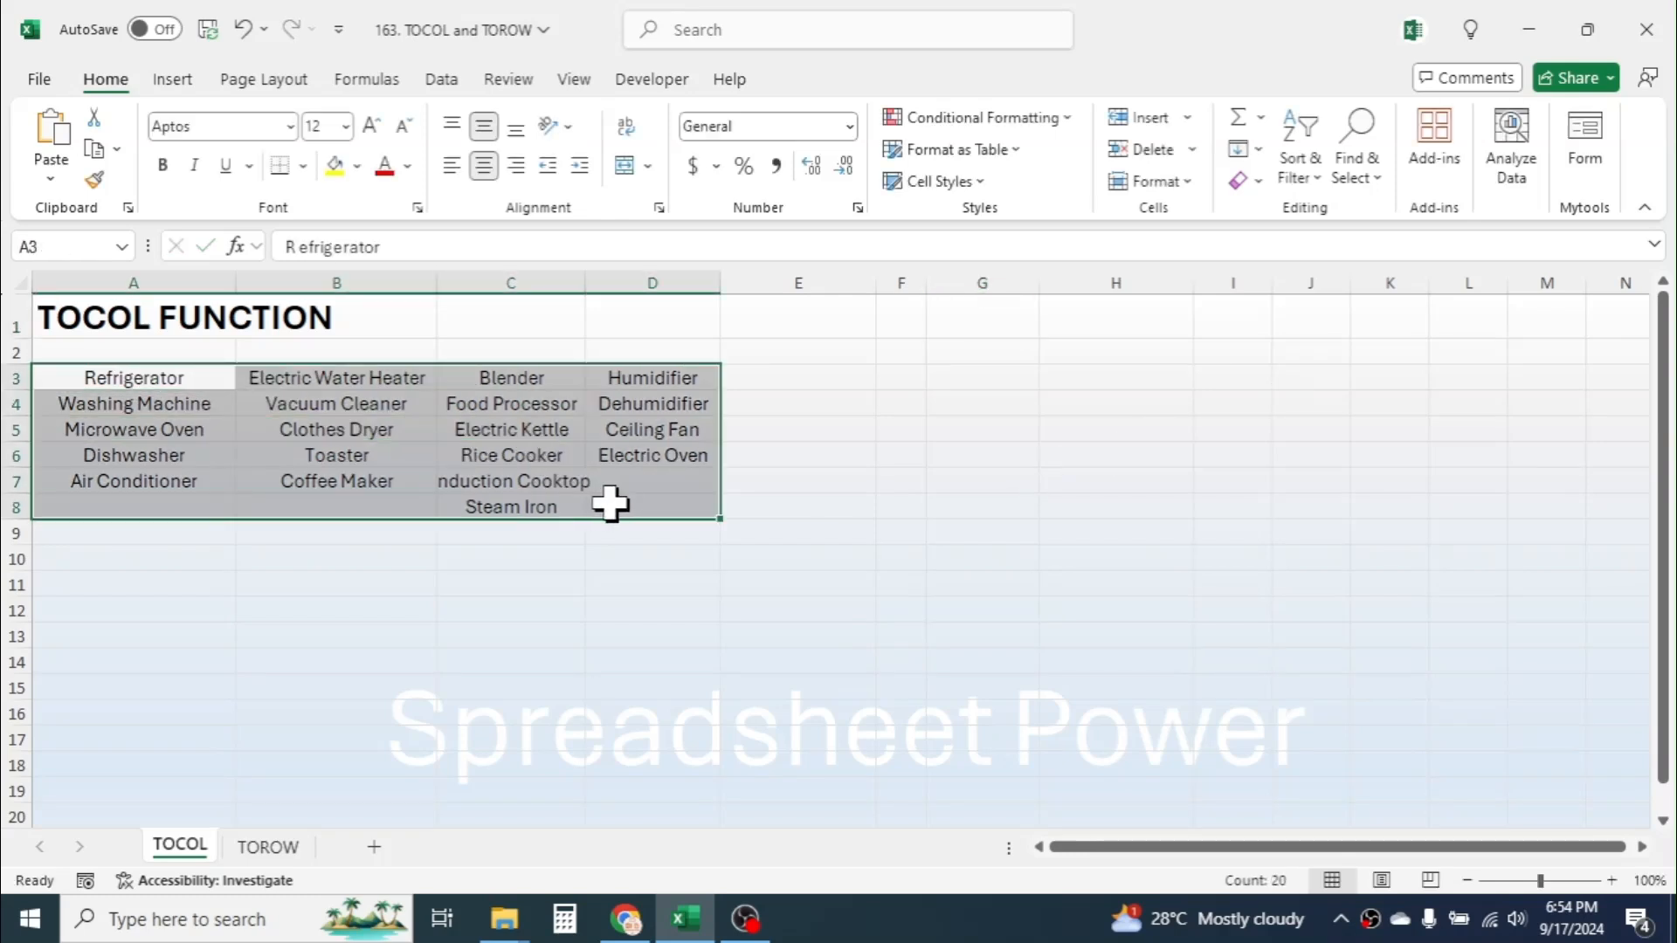
{"action": "left_click", "coordinate": [1082, 270]}
{"action": "left_click_drag", "start_coordinate": [143, 382], "coordinate": [656, 504]}
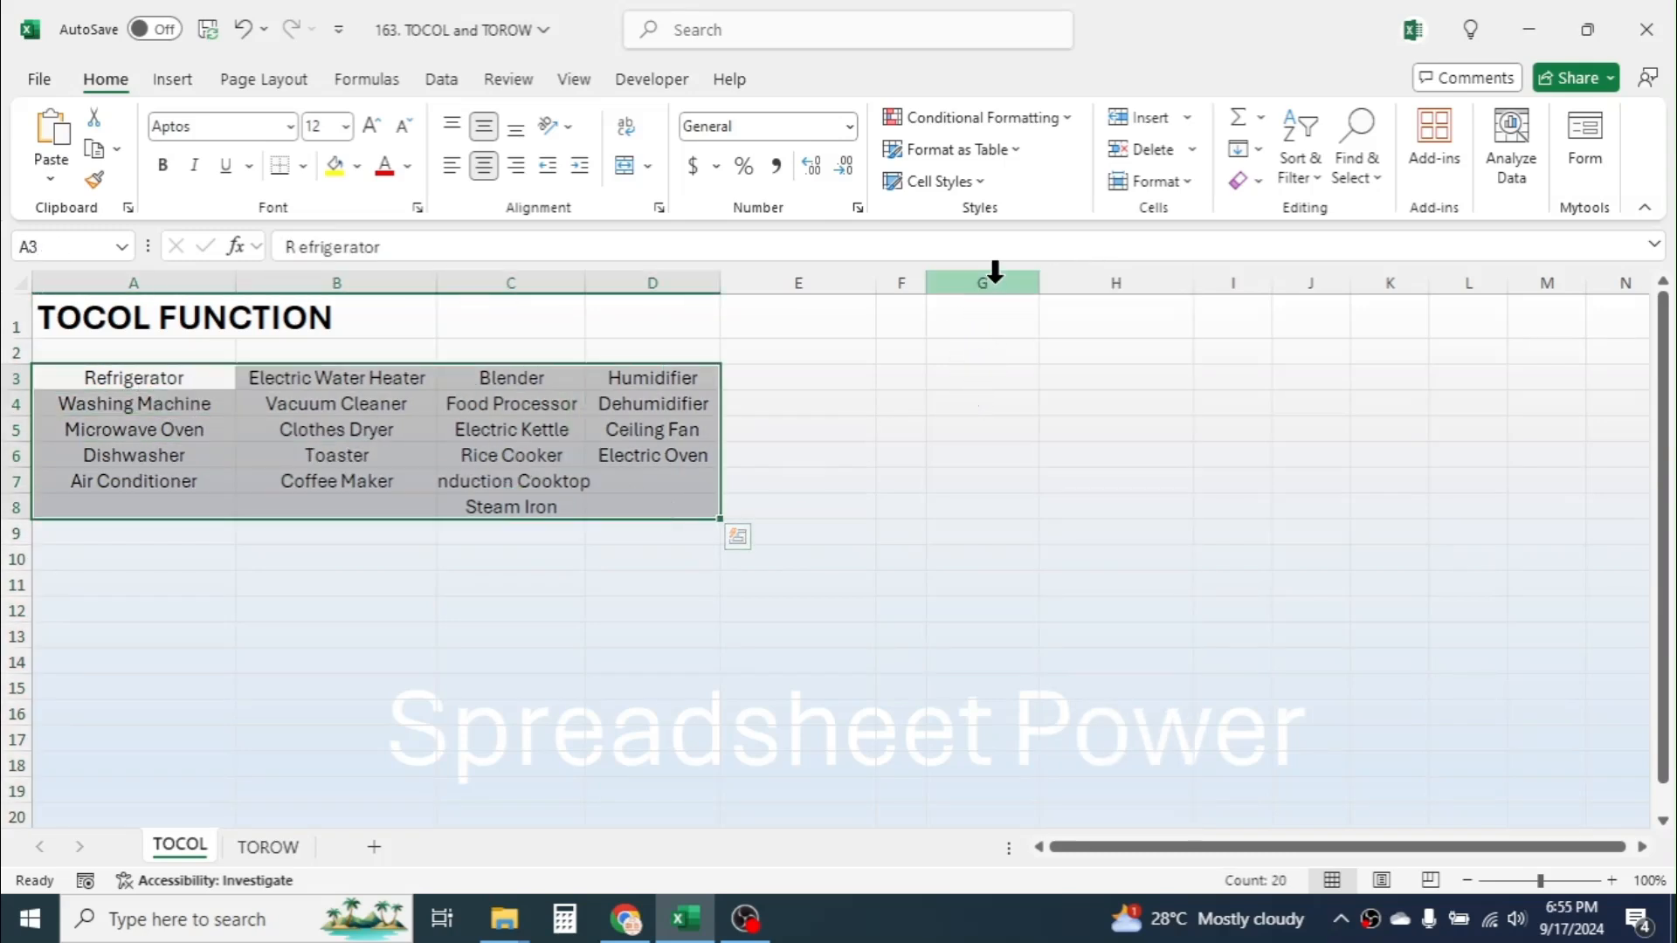
{"action": "left_click", "coordinate": [995, 272]}
- Enter the formula =TOCOL(A3:D8) in cell G2 to stack the appliance table into one column
{"action": "left_click", "coordinate": [973, 352]}
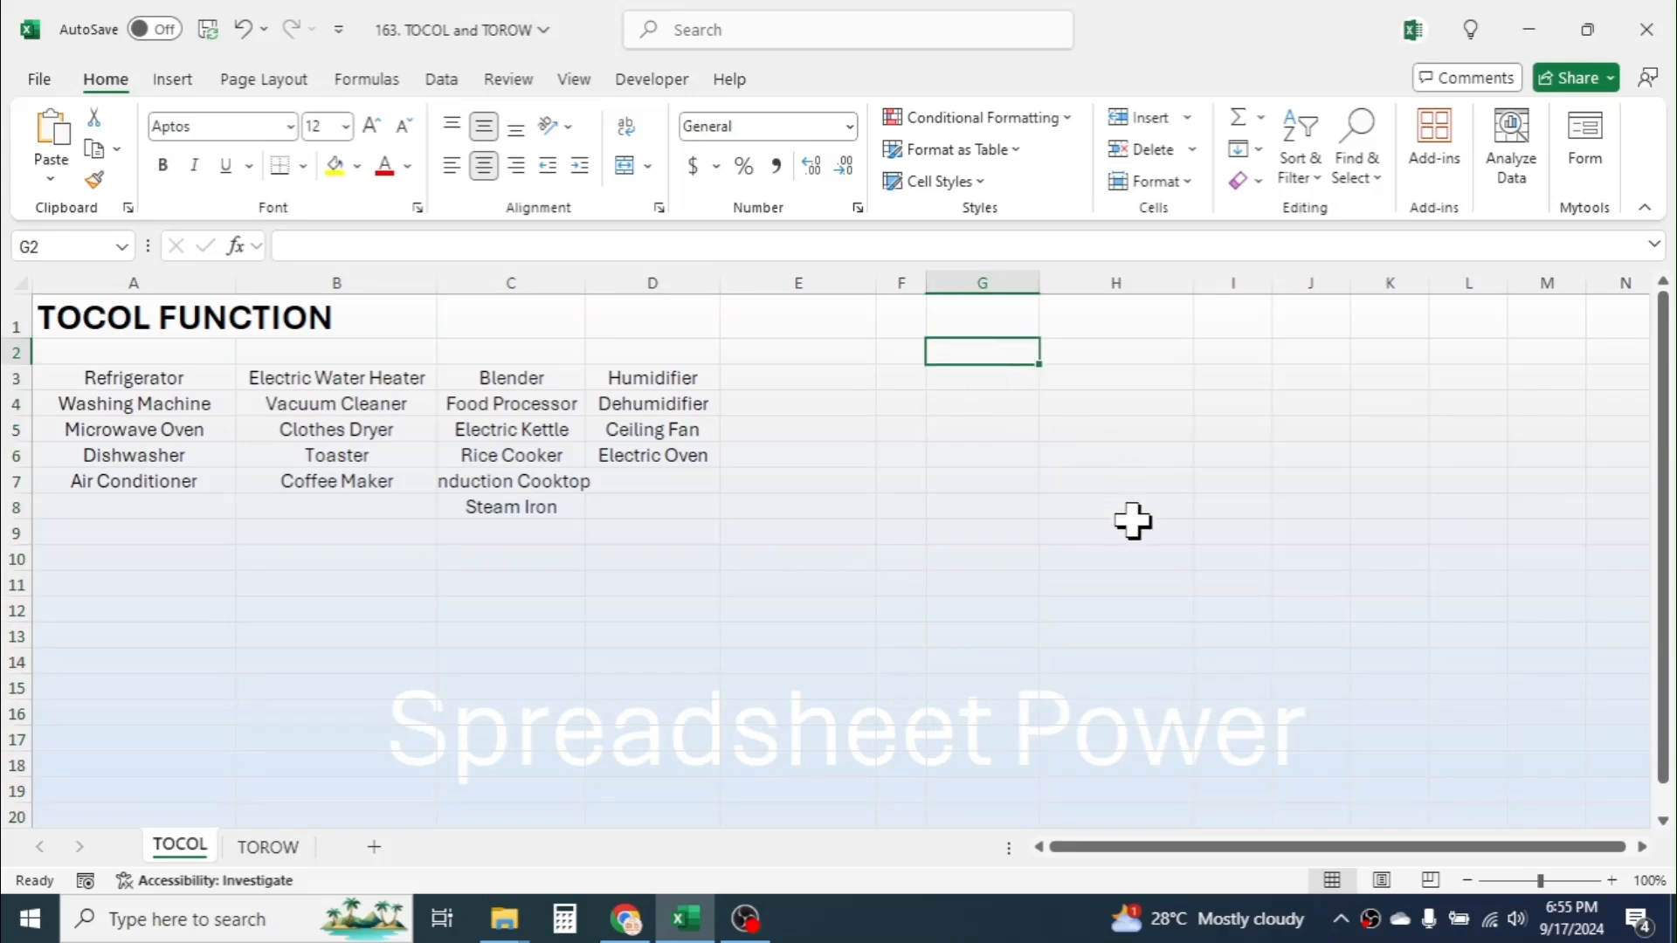
{"action": "type", "text": "=T"}
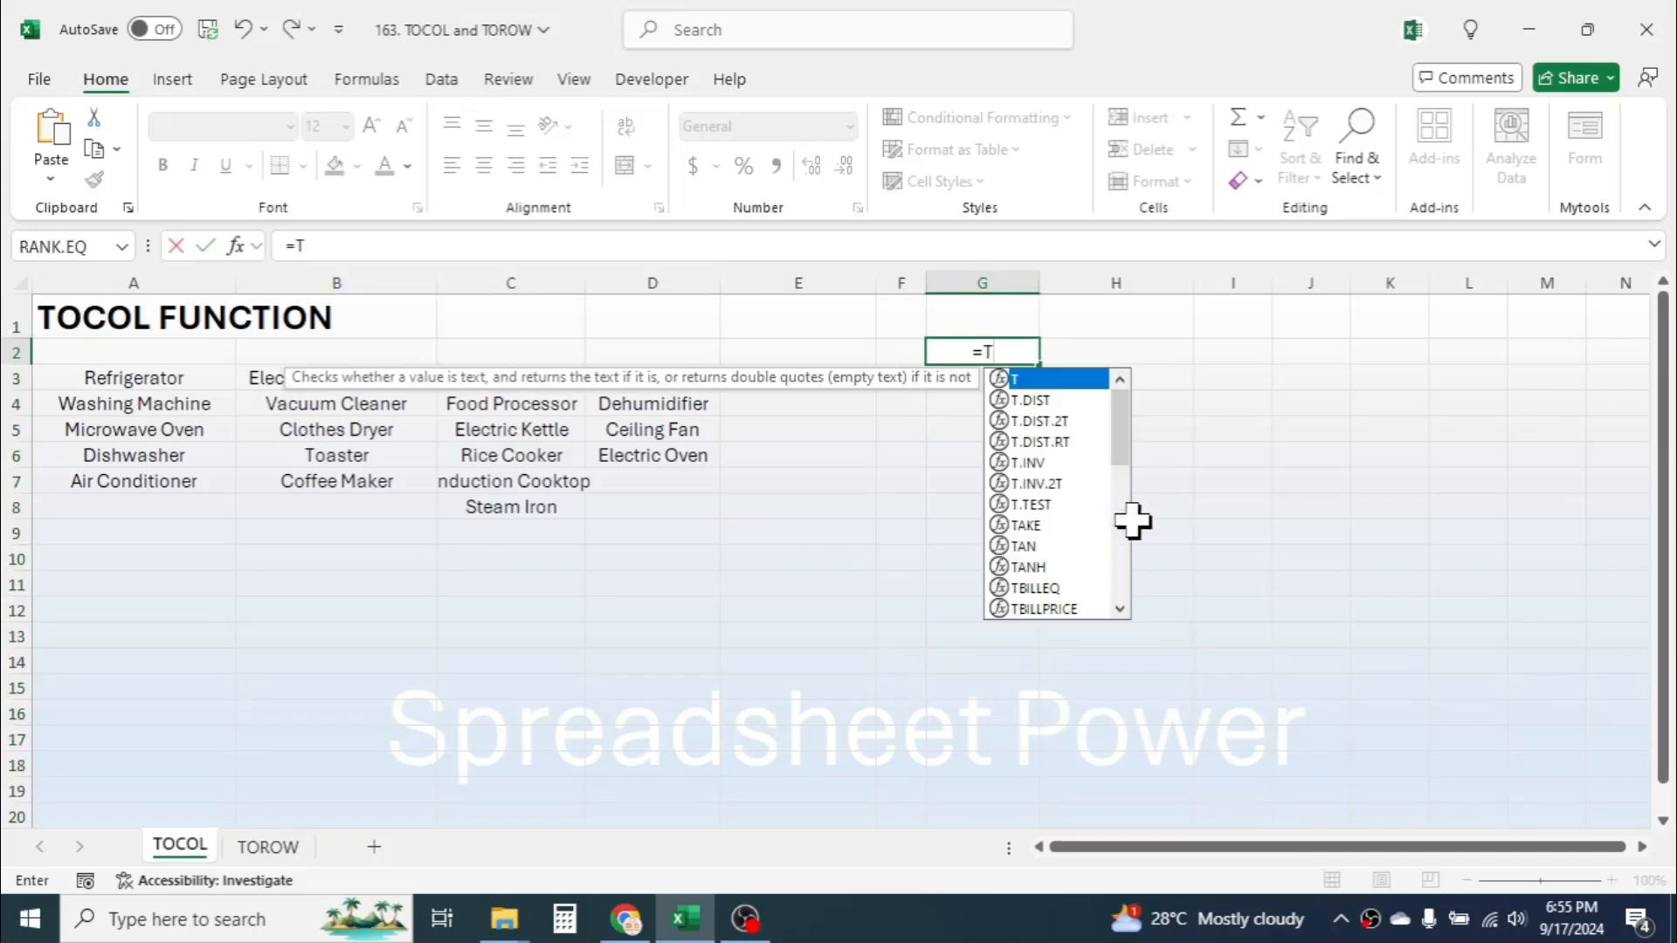
{"action": "type", "text": "OCOL"}
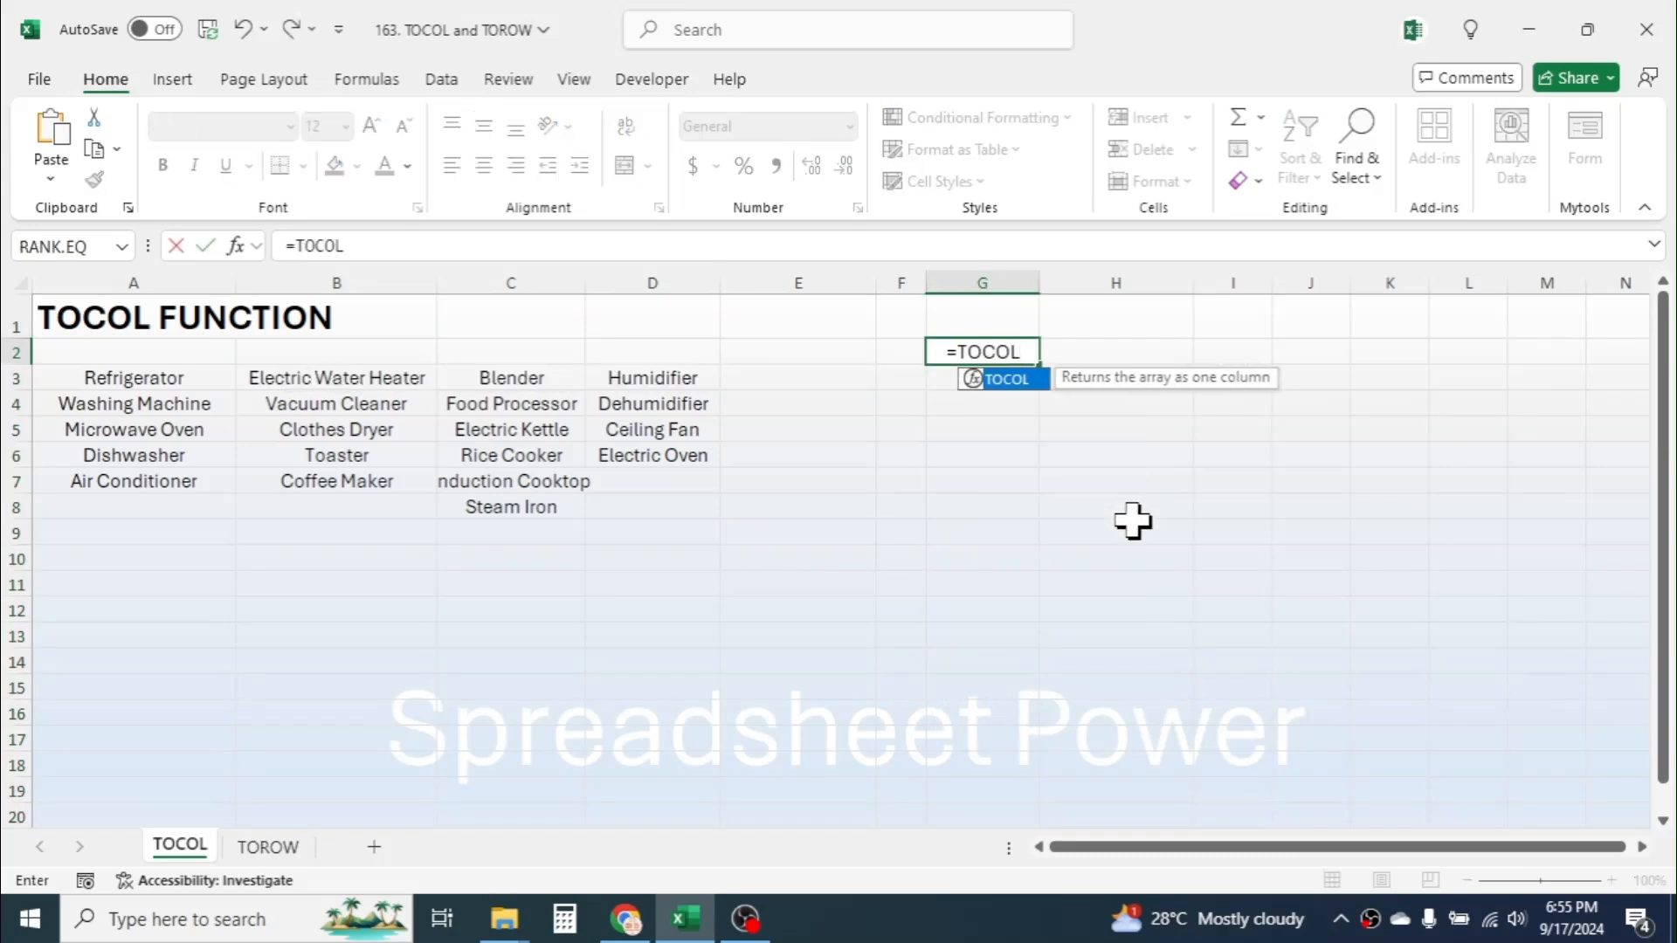
{"action": "type", "text": "("}
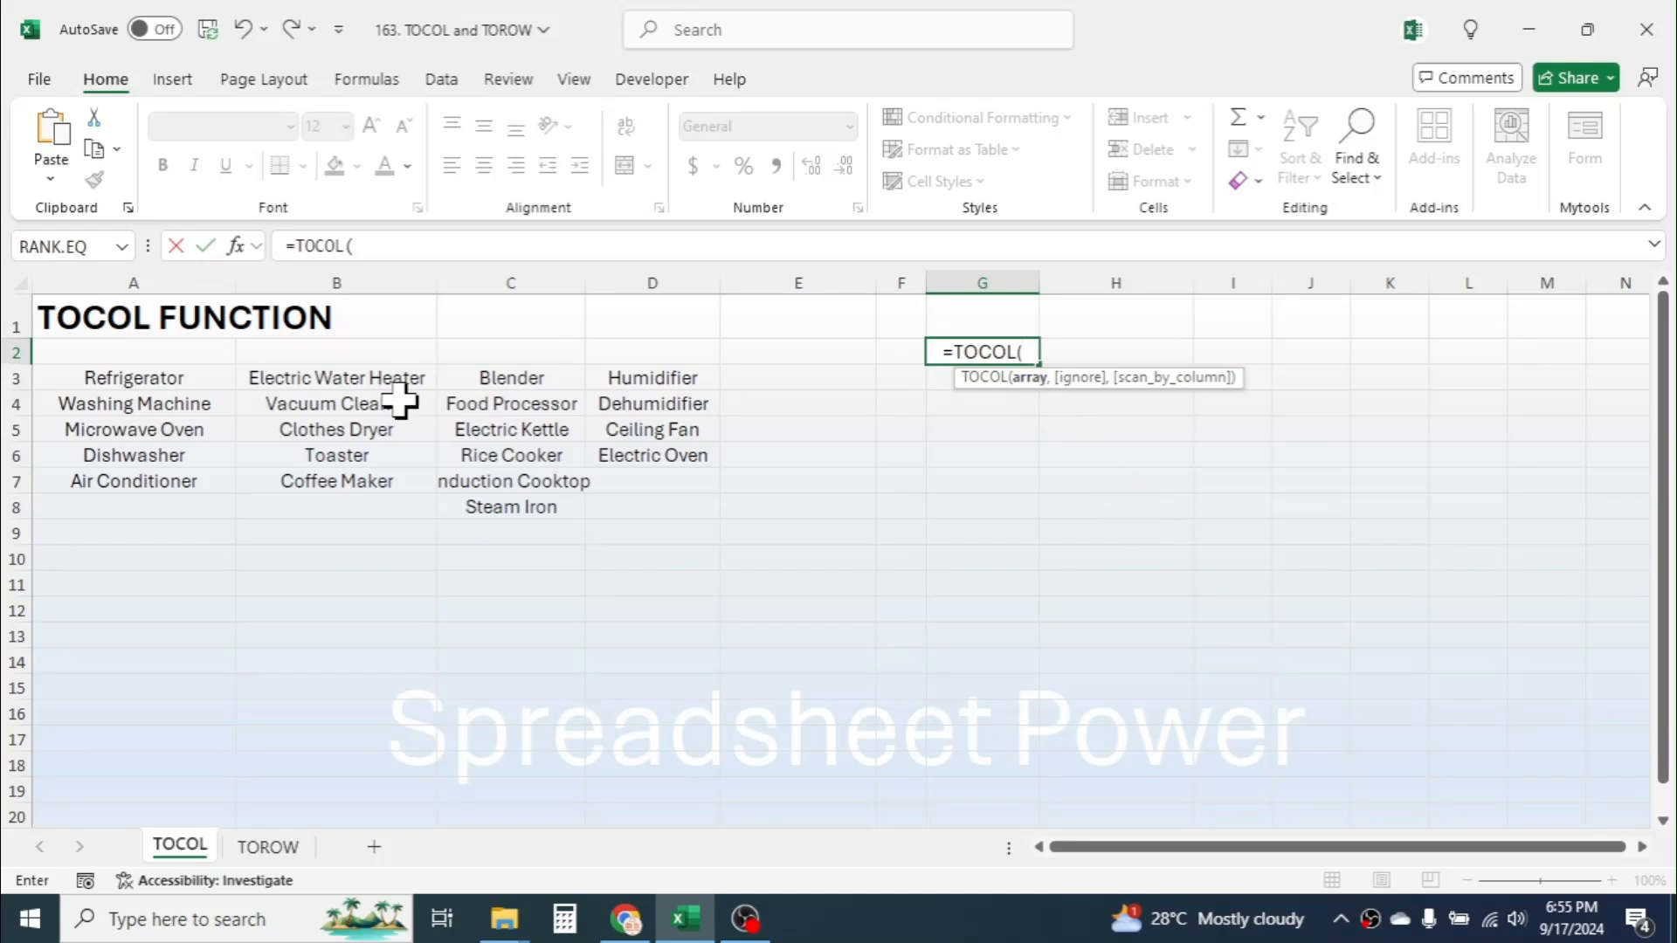
{"action": "left_click_drag", "start_coordinate": [143, 378], "coordinate": [675, 510]}
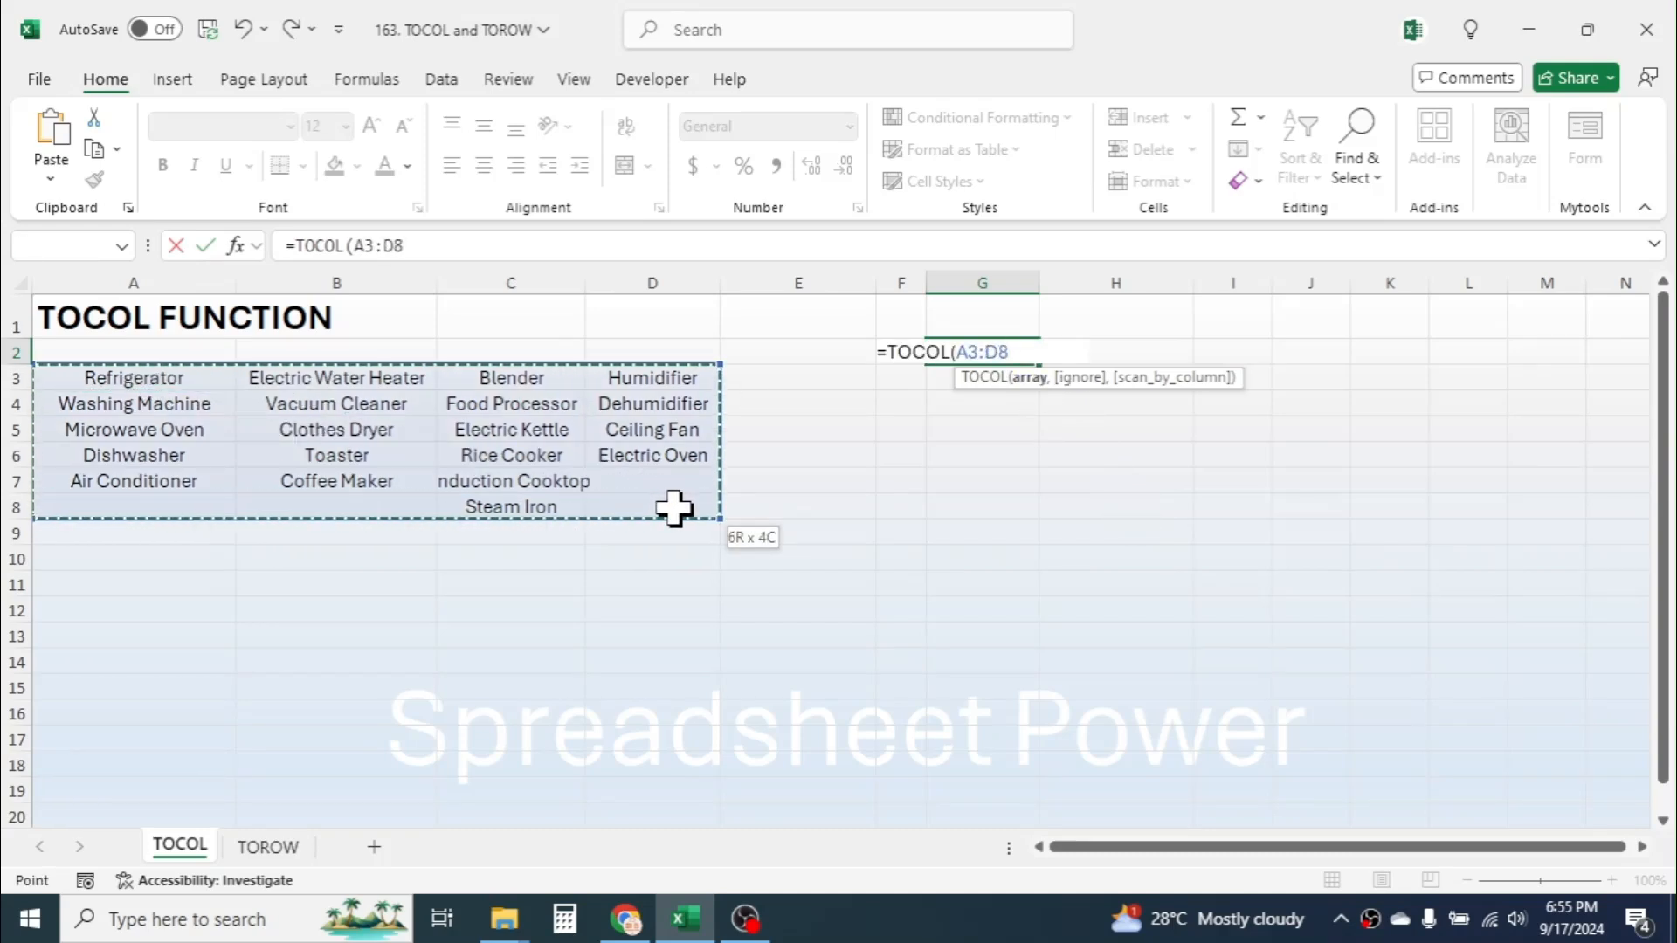
{"action": "type", "text": ")"}
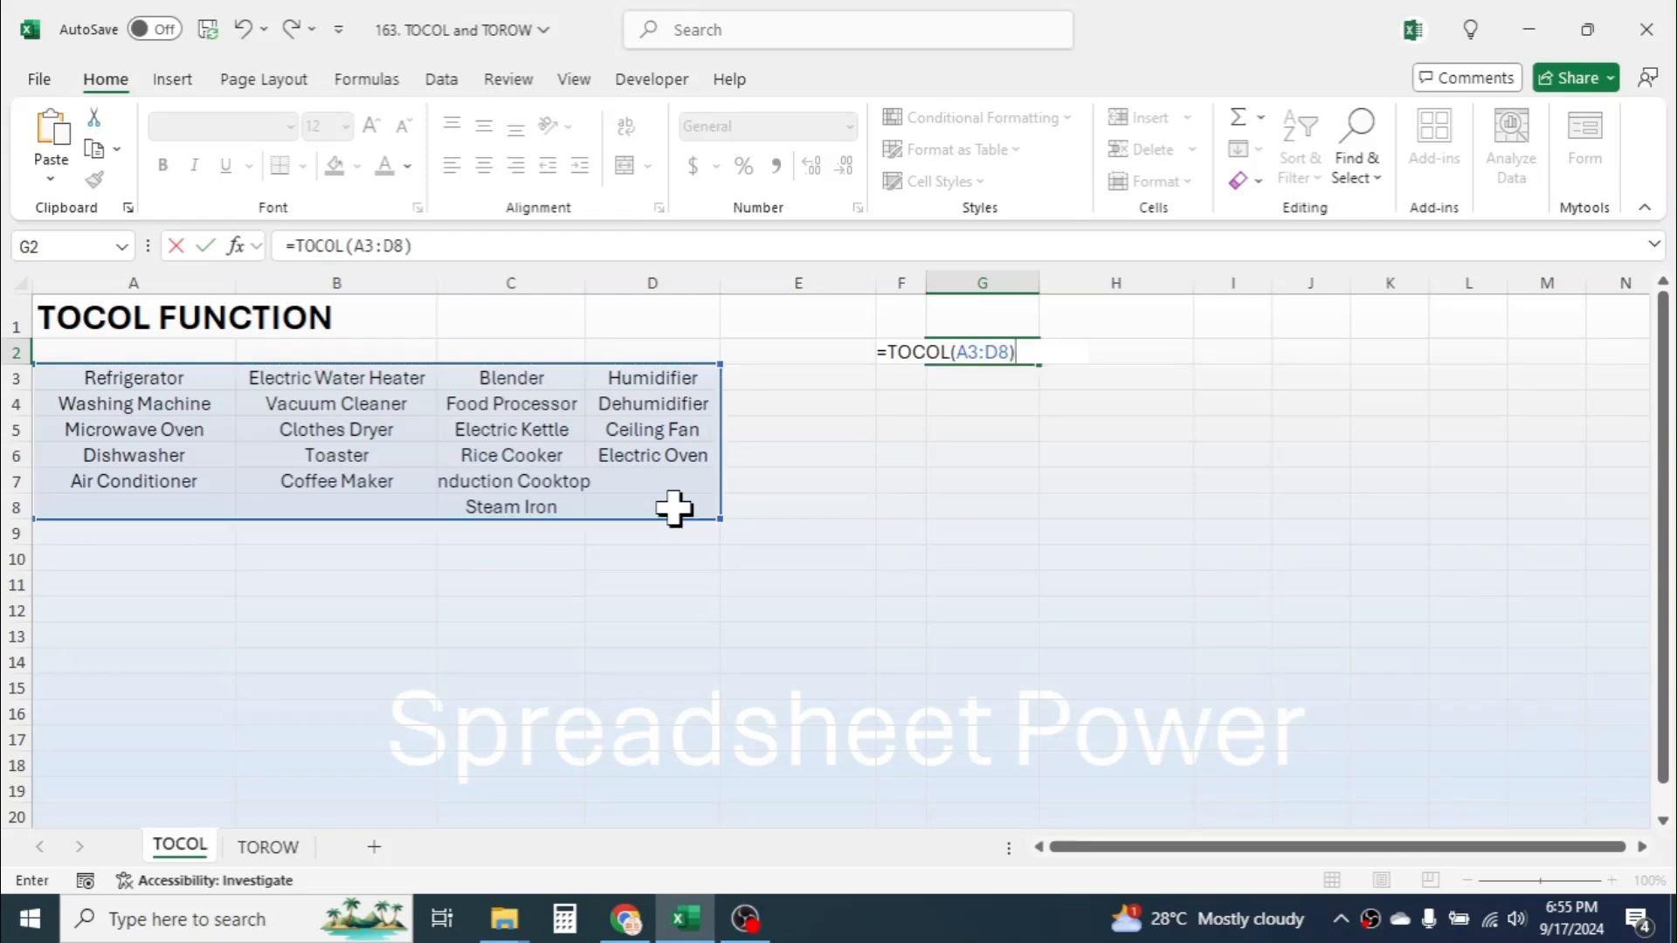
{"action": "key", "text": "Return"}
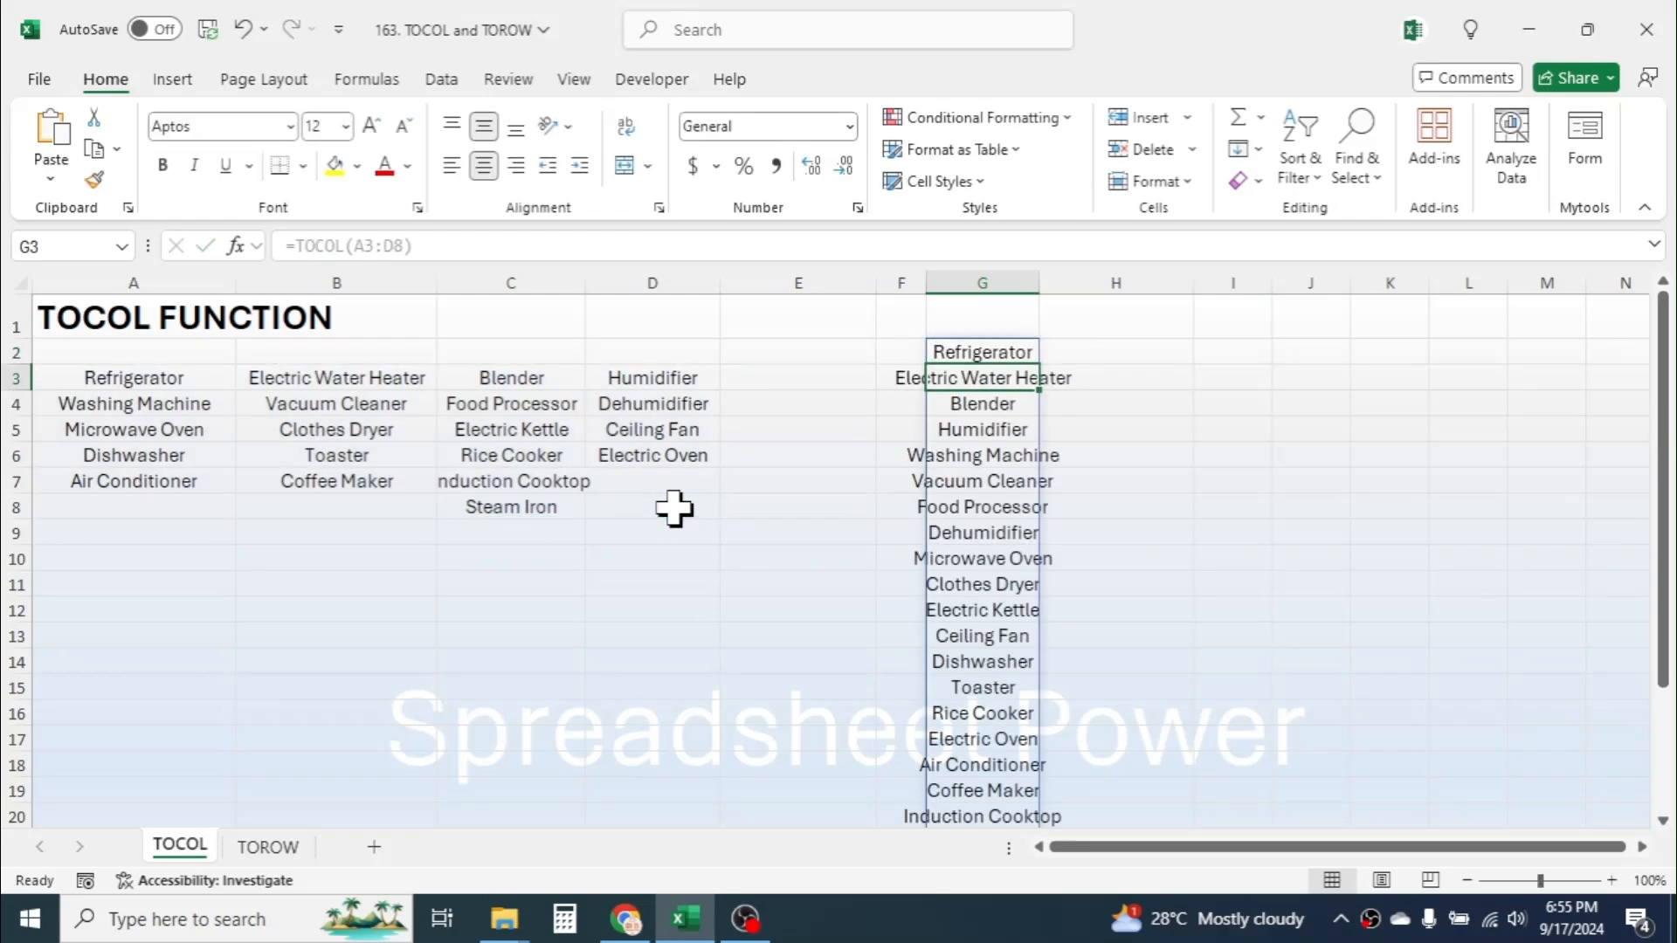
- Compare the source table A3:D8 with the stacked list in column G, down to its last rows
{"action": "left_click", "coordinate": [972, 431]}
{"action": "left_click", "coordinate": [149, 376]}
{"action": "left_click_drag", "start_coordinate": [149, 375], "coordinate": [677, 509]}
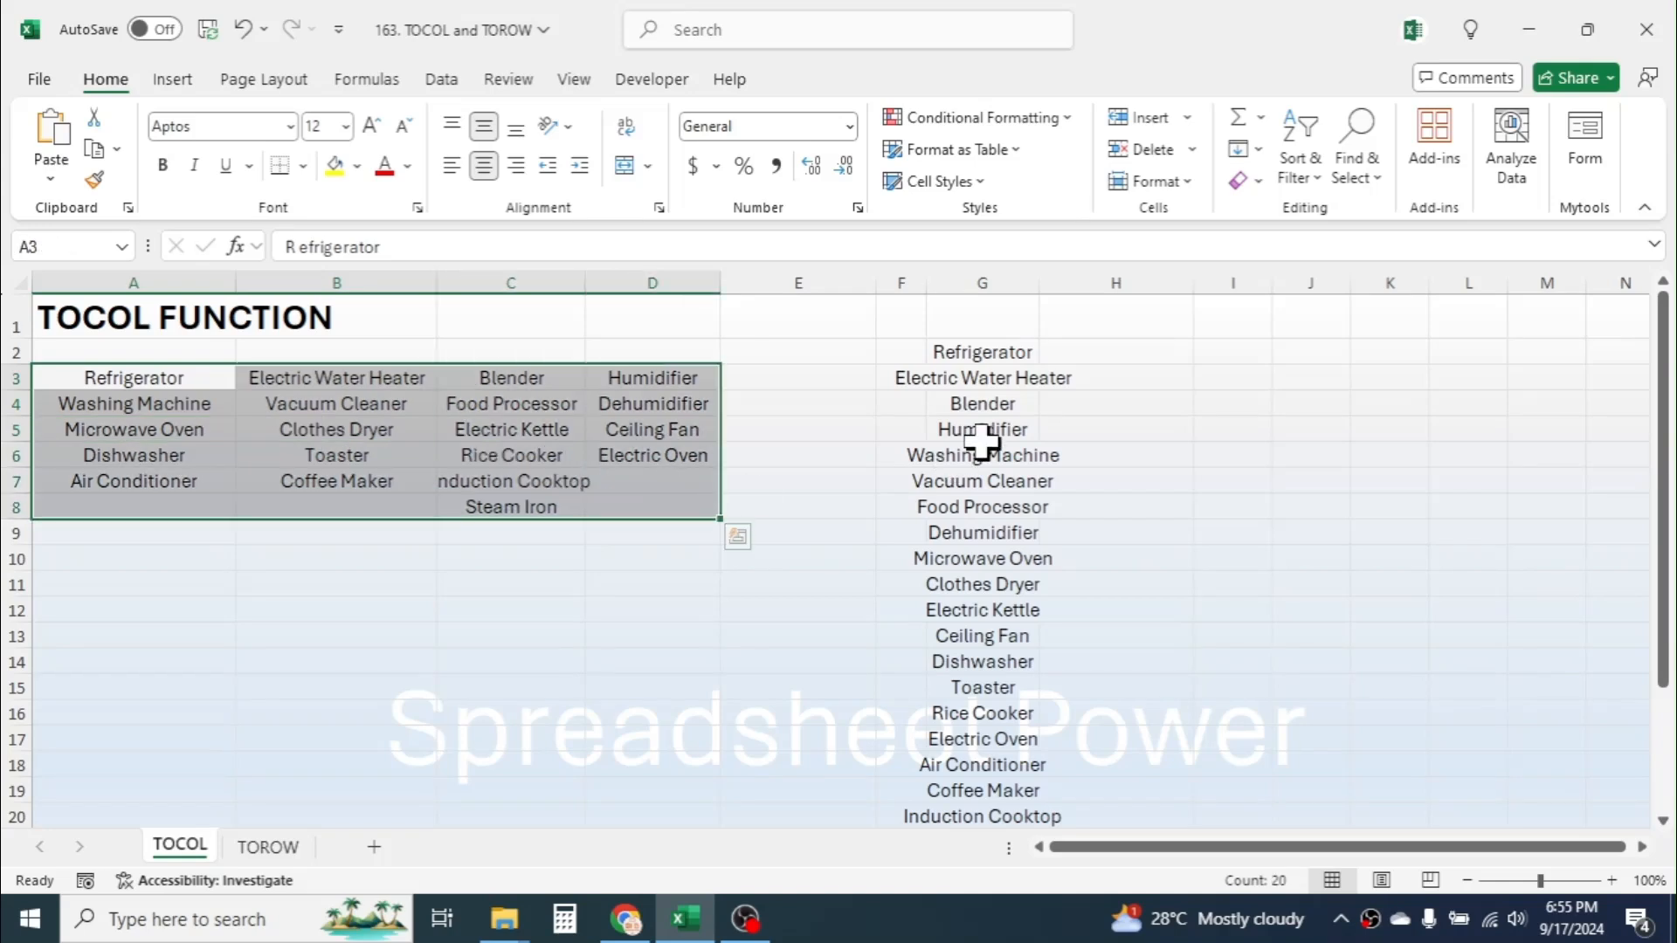
{"action": "left_click", "coordinate": [990, 358]}
{"action": "left_click_drag", "start_coordinate": [1664, 435], "coordinate": [1665, 598]}
{"action": "left_click", "coordinate": [974, 687]}
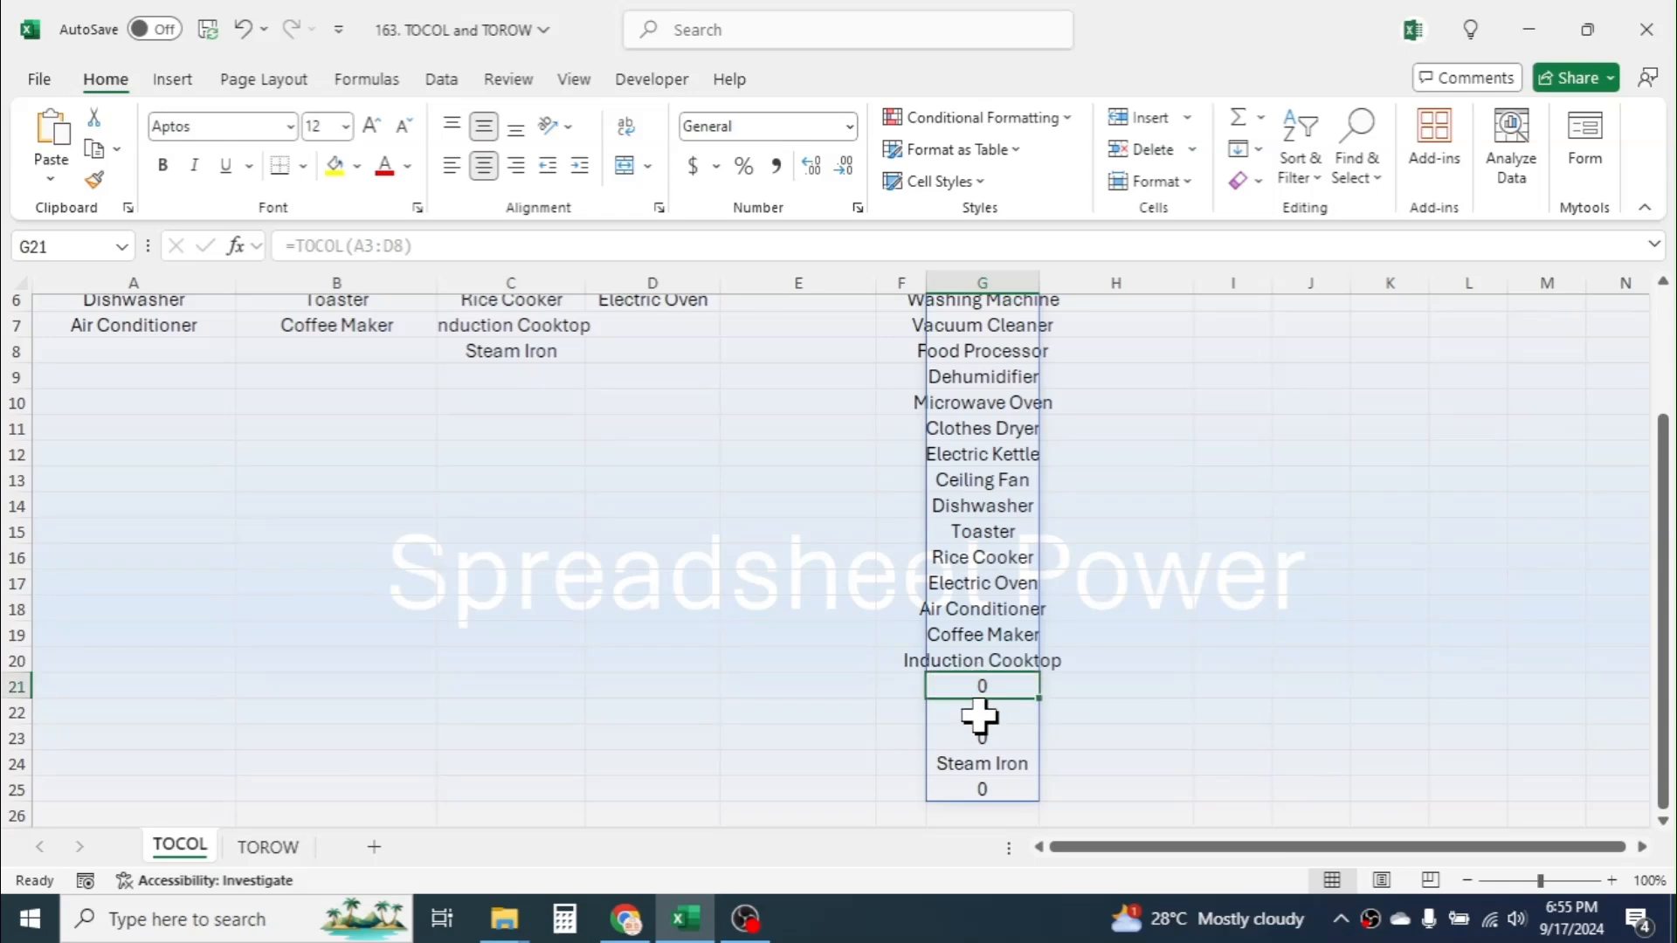
{"action": "left_click", "coordinate": [979, 715]}
{"action": "left_click_drag", "start_coordinate": [1668, 699], "coordinate": [1665, 681]}
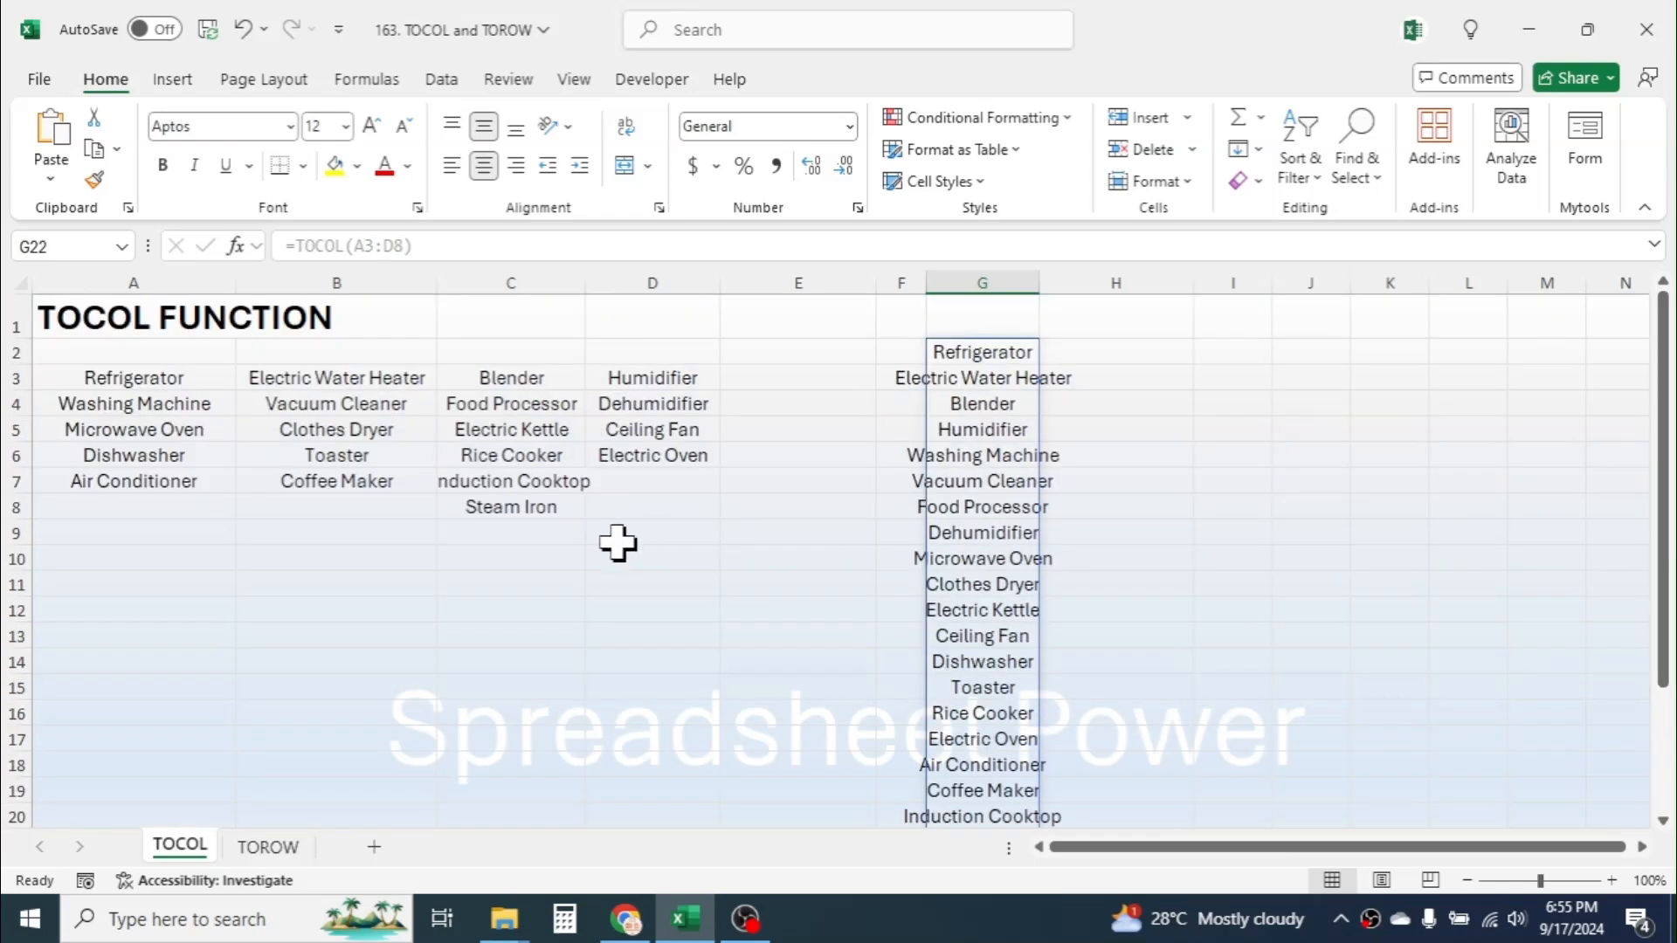
- Examine the empty cells in rows 7 and 8 of the source table against the end of column G's list
{"action": "left_click", "coordinate": [354, 511]}
{"action": "left_click", "coordinate": [168, 503]}
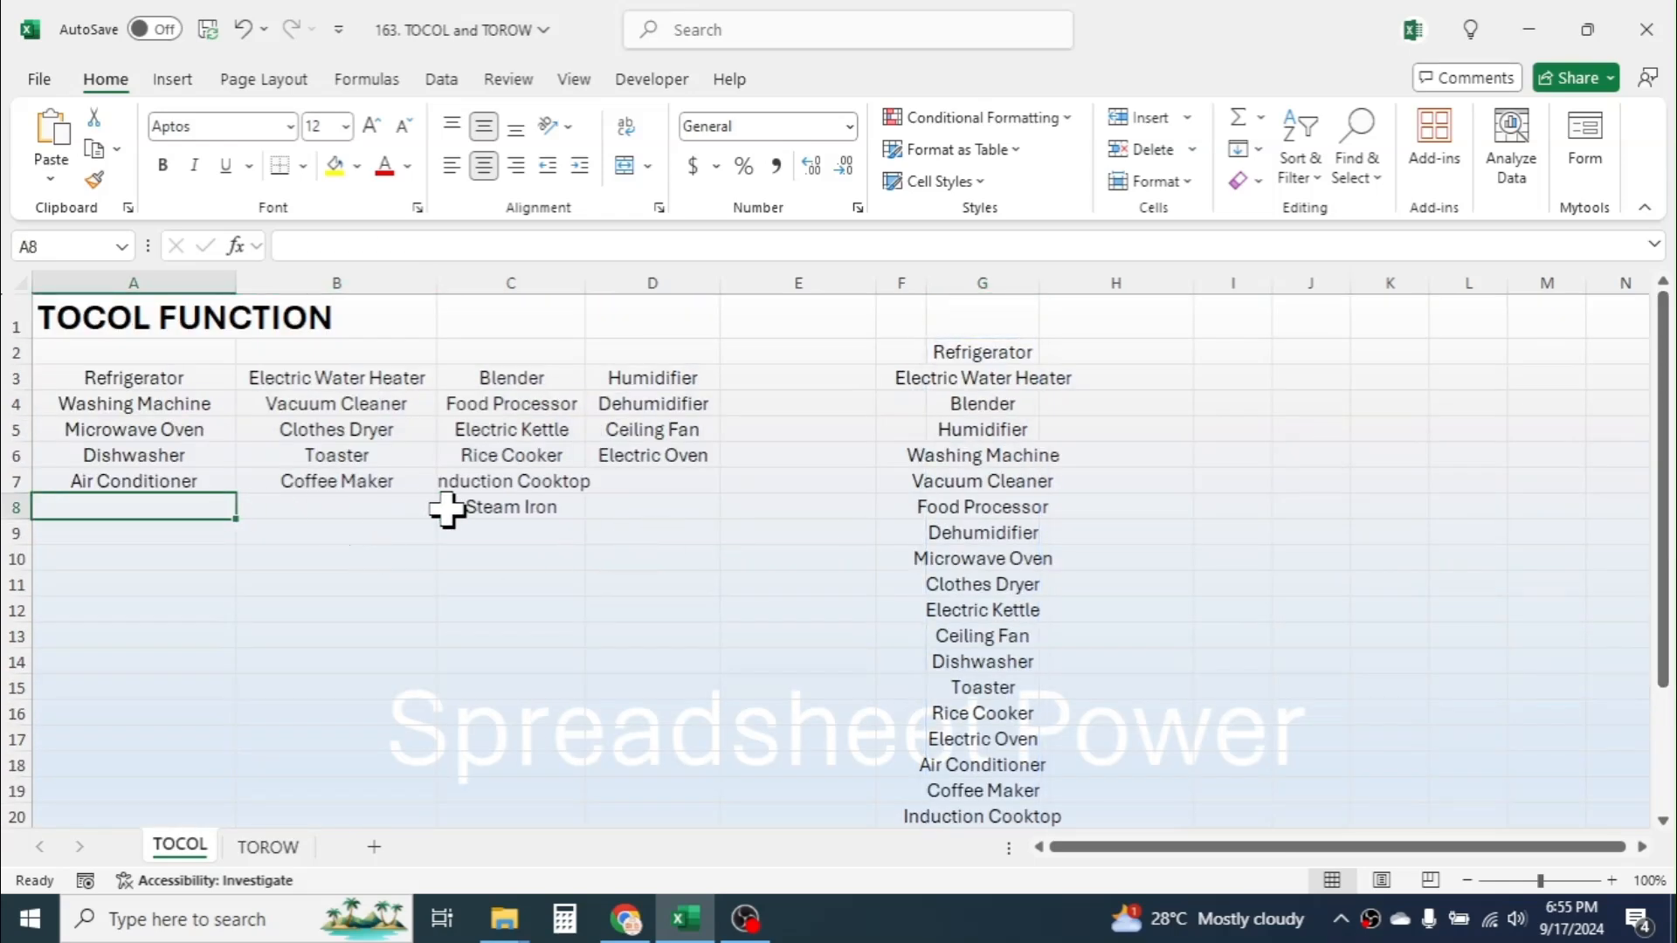
{"action": "left_click", "coordinate": [651, 507]}
{"action": "left_click", "coordinate": [677, 481]}
{"action": "left_click", "coordinate": [649, 506]}
{"action": "left_click_drag", "start_coordinate": [1663, 464], "coordinate": [1666, 591]}
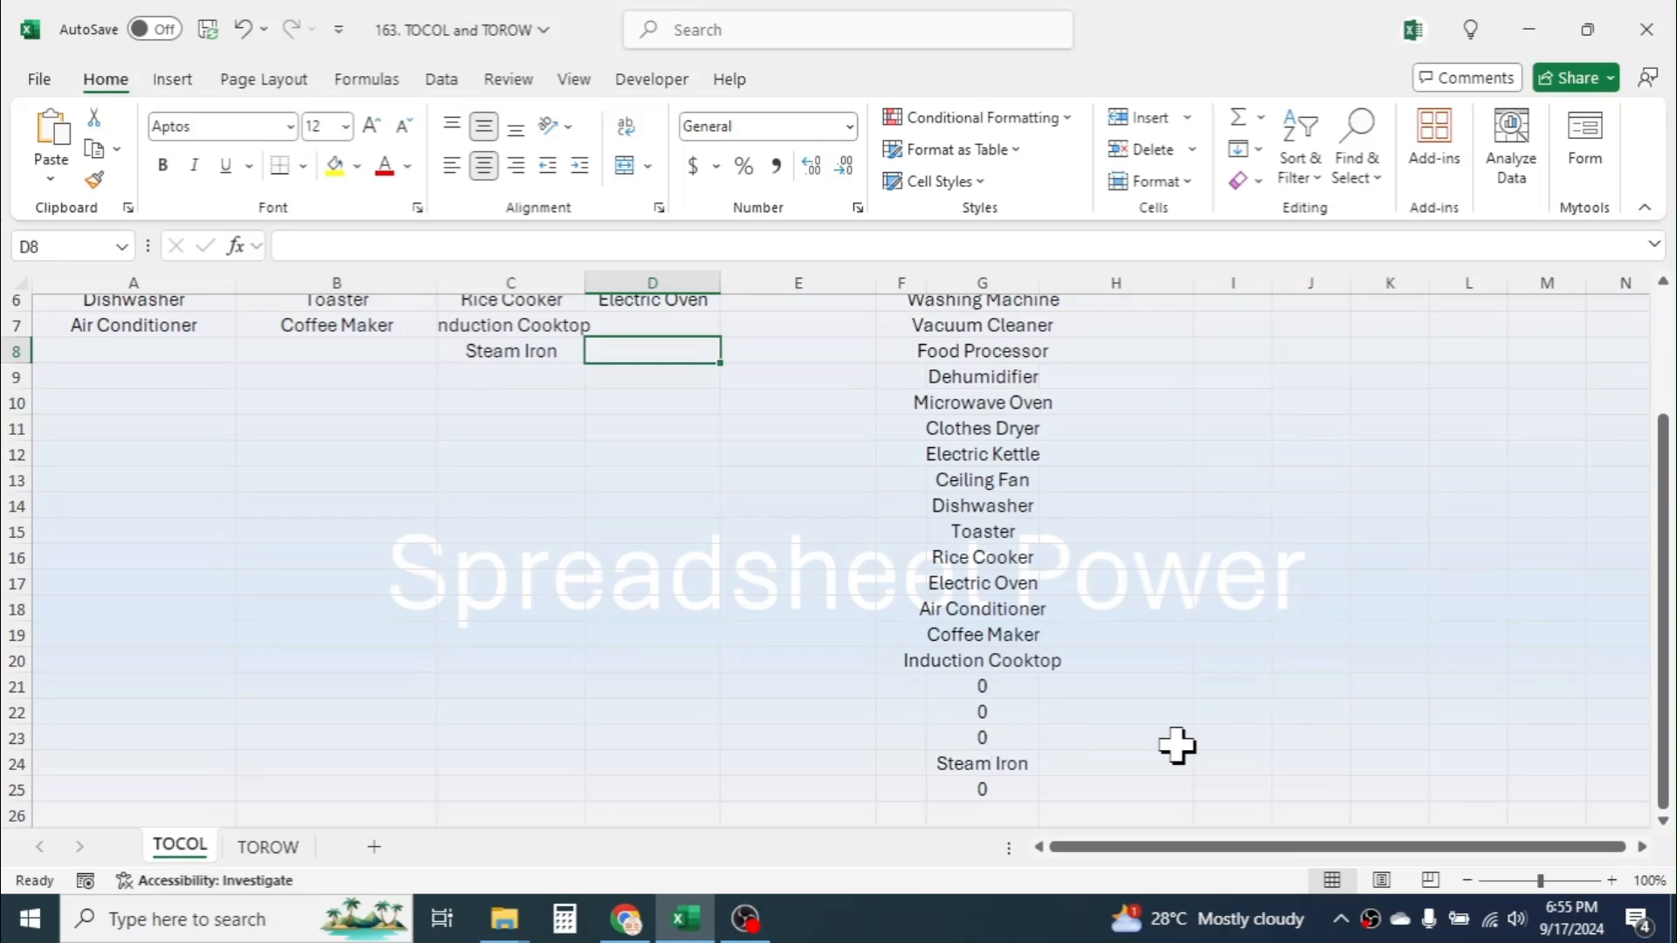
{"action": "left_click_drag", "start_coordinate": [1668, 655], "coordinate": [1666, 534]}
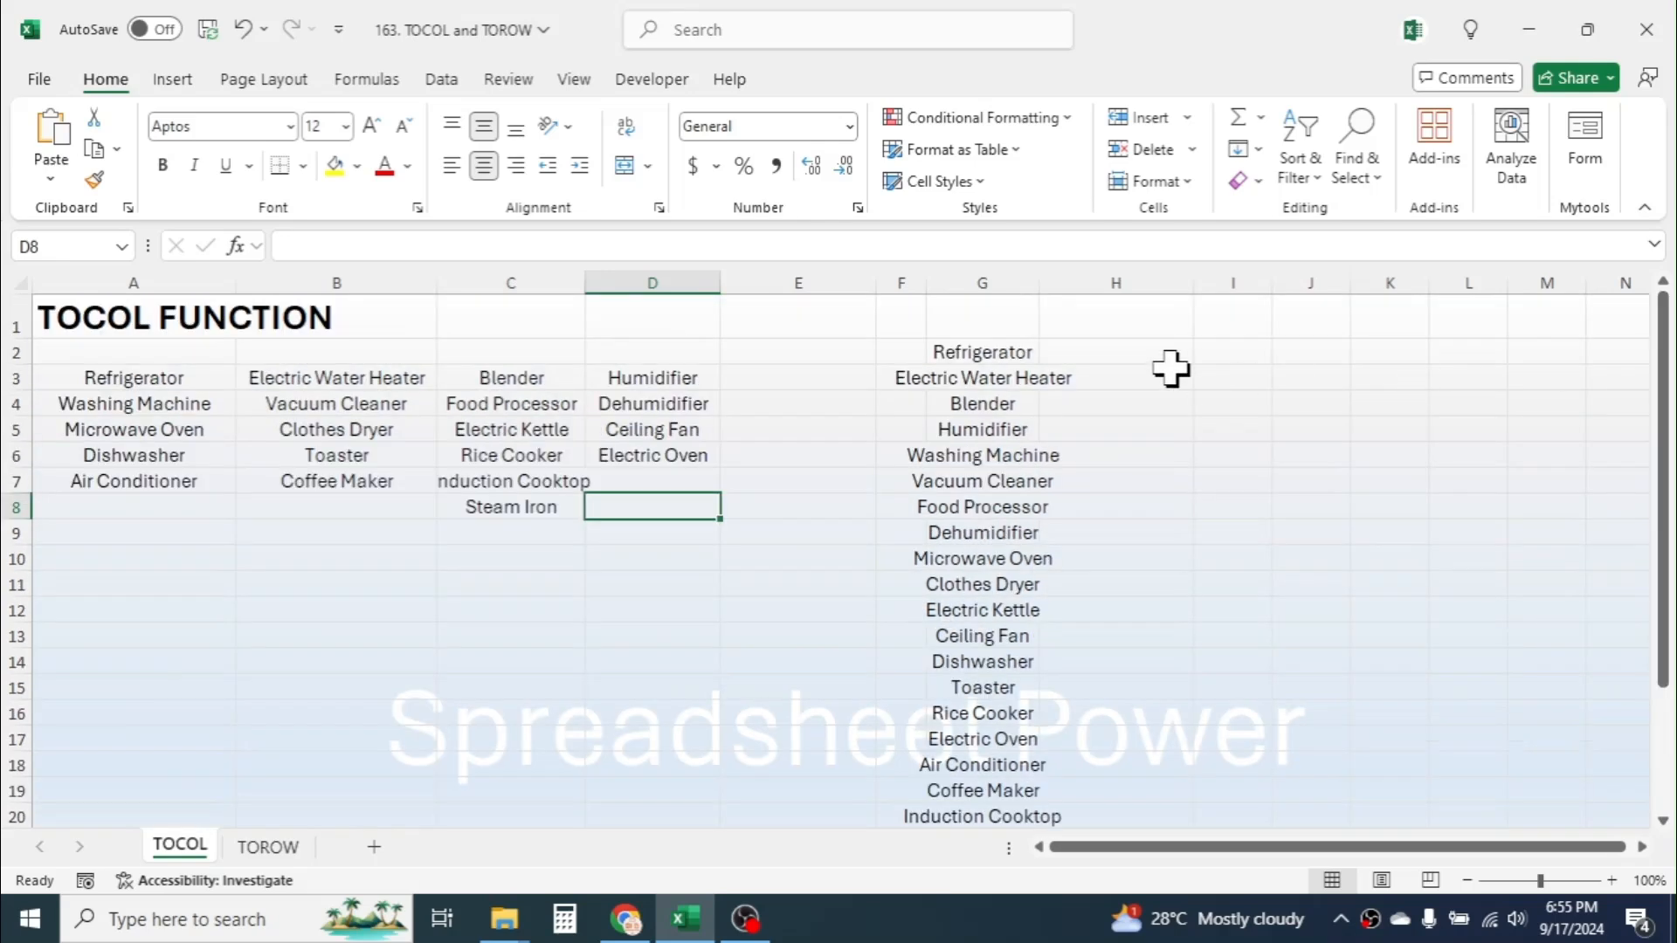
- Add the ignore argument 1 (Ignore blanks) to the formula in G2, making it =TOCOL(A3:D8,1), and check the list's end
{"action": "double_click", "coordinate": [1009, 352]}
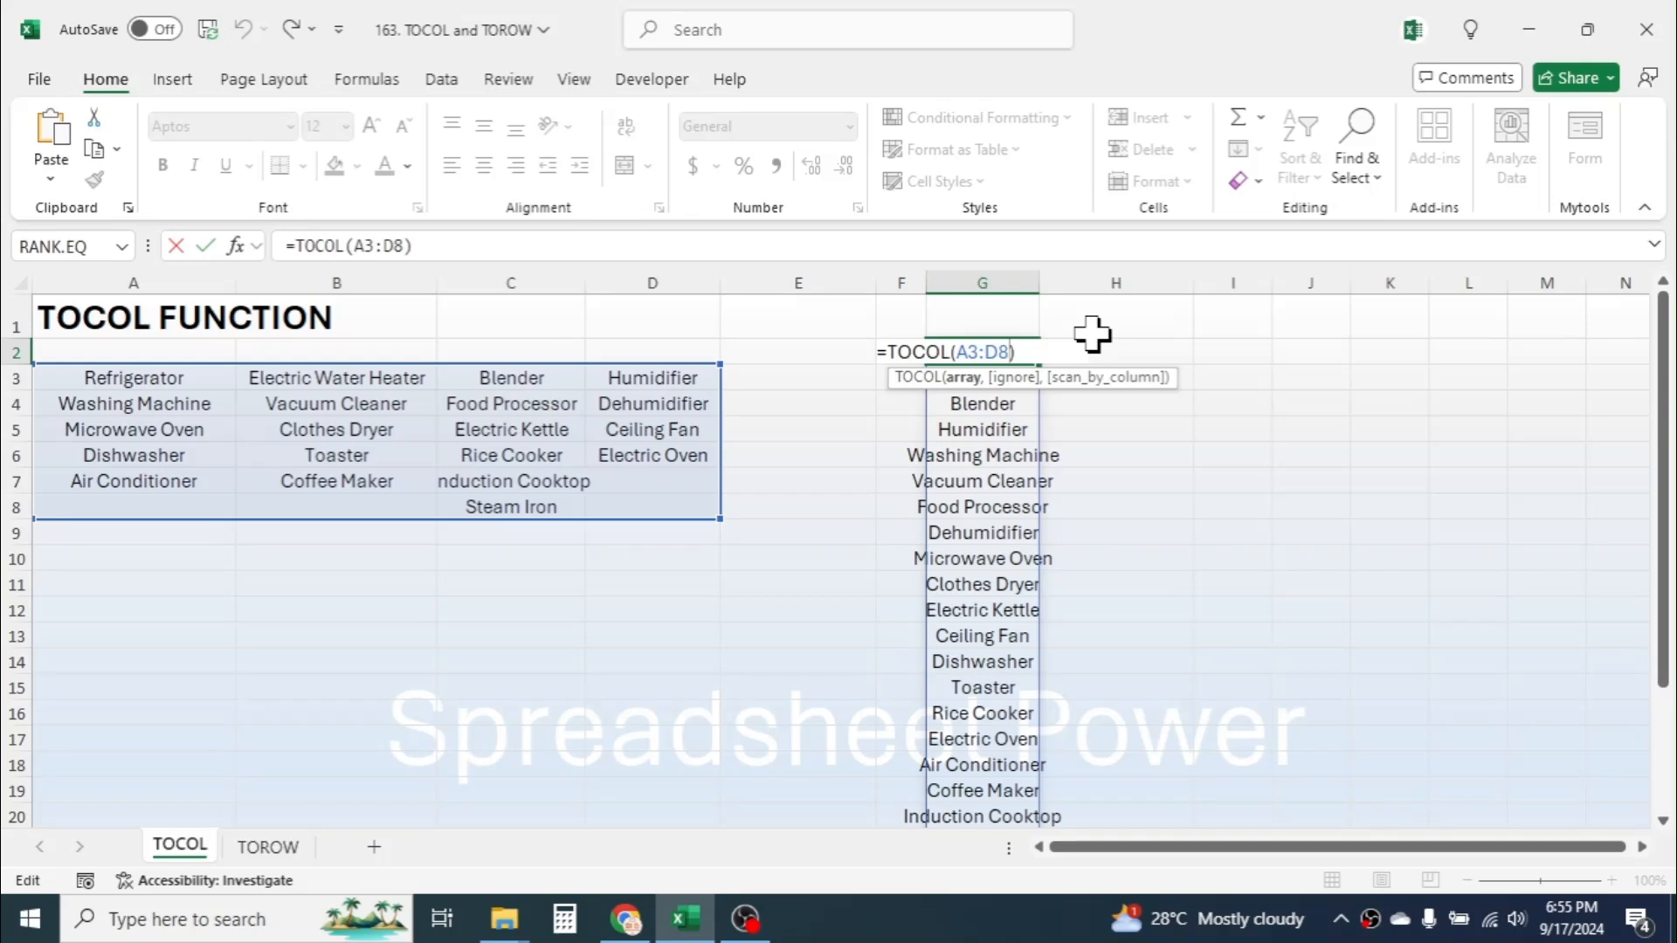
{"action": "type", "text": ","}
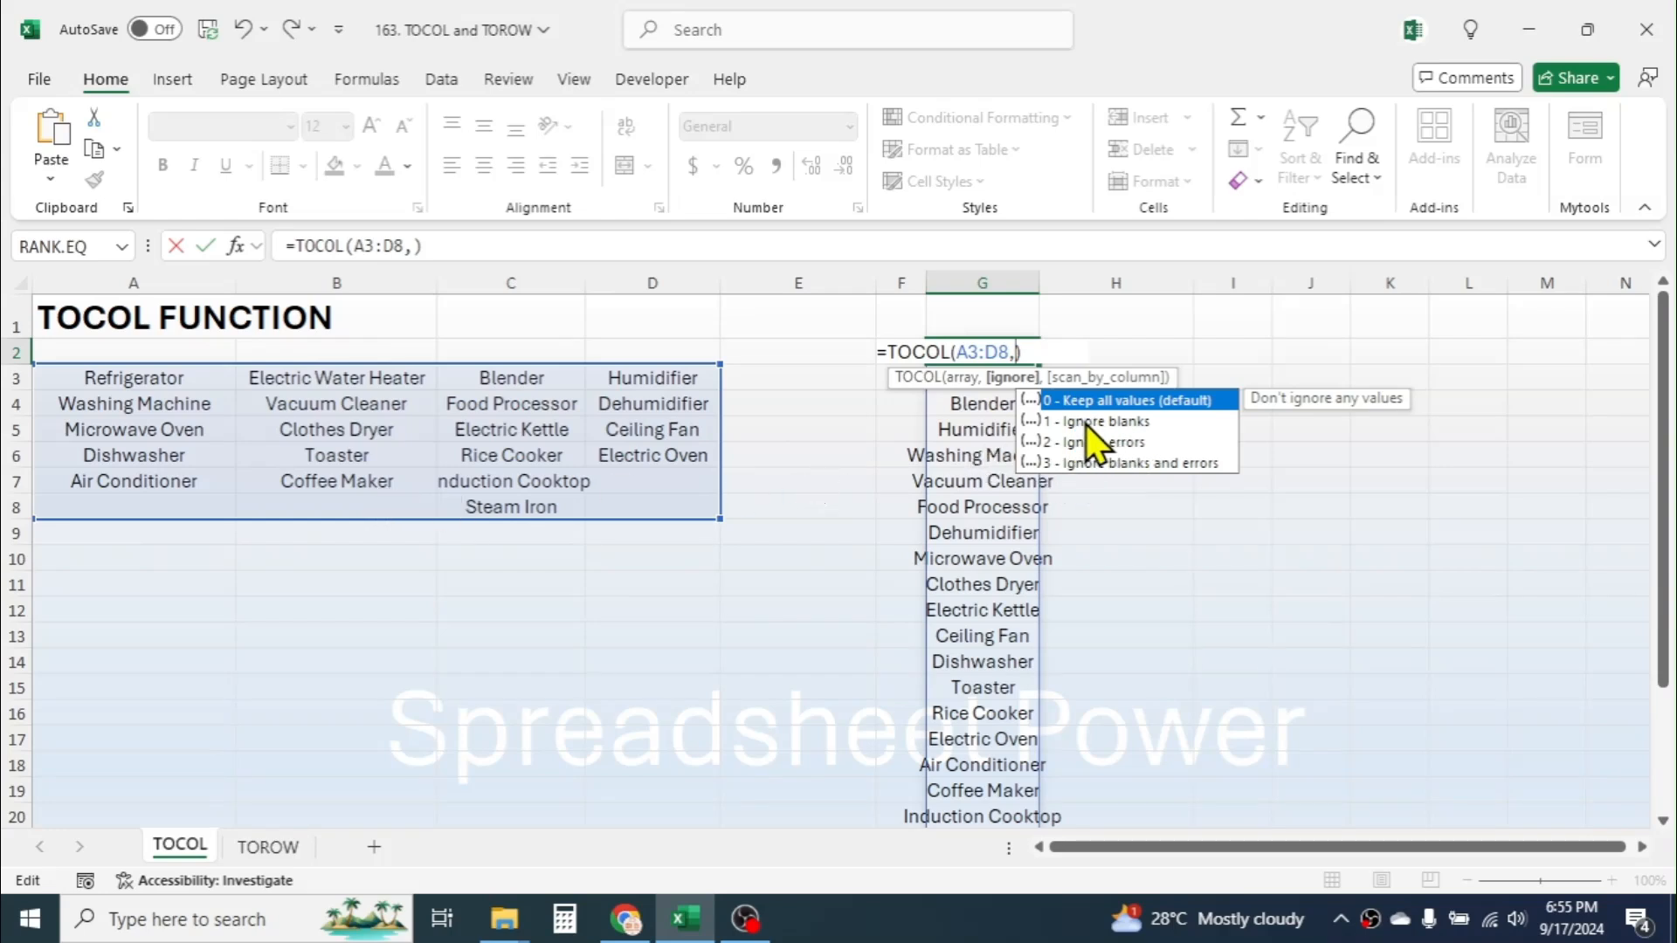
{"action": "double_click", "coordinate": [1113, 426]}
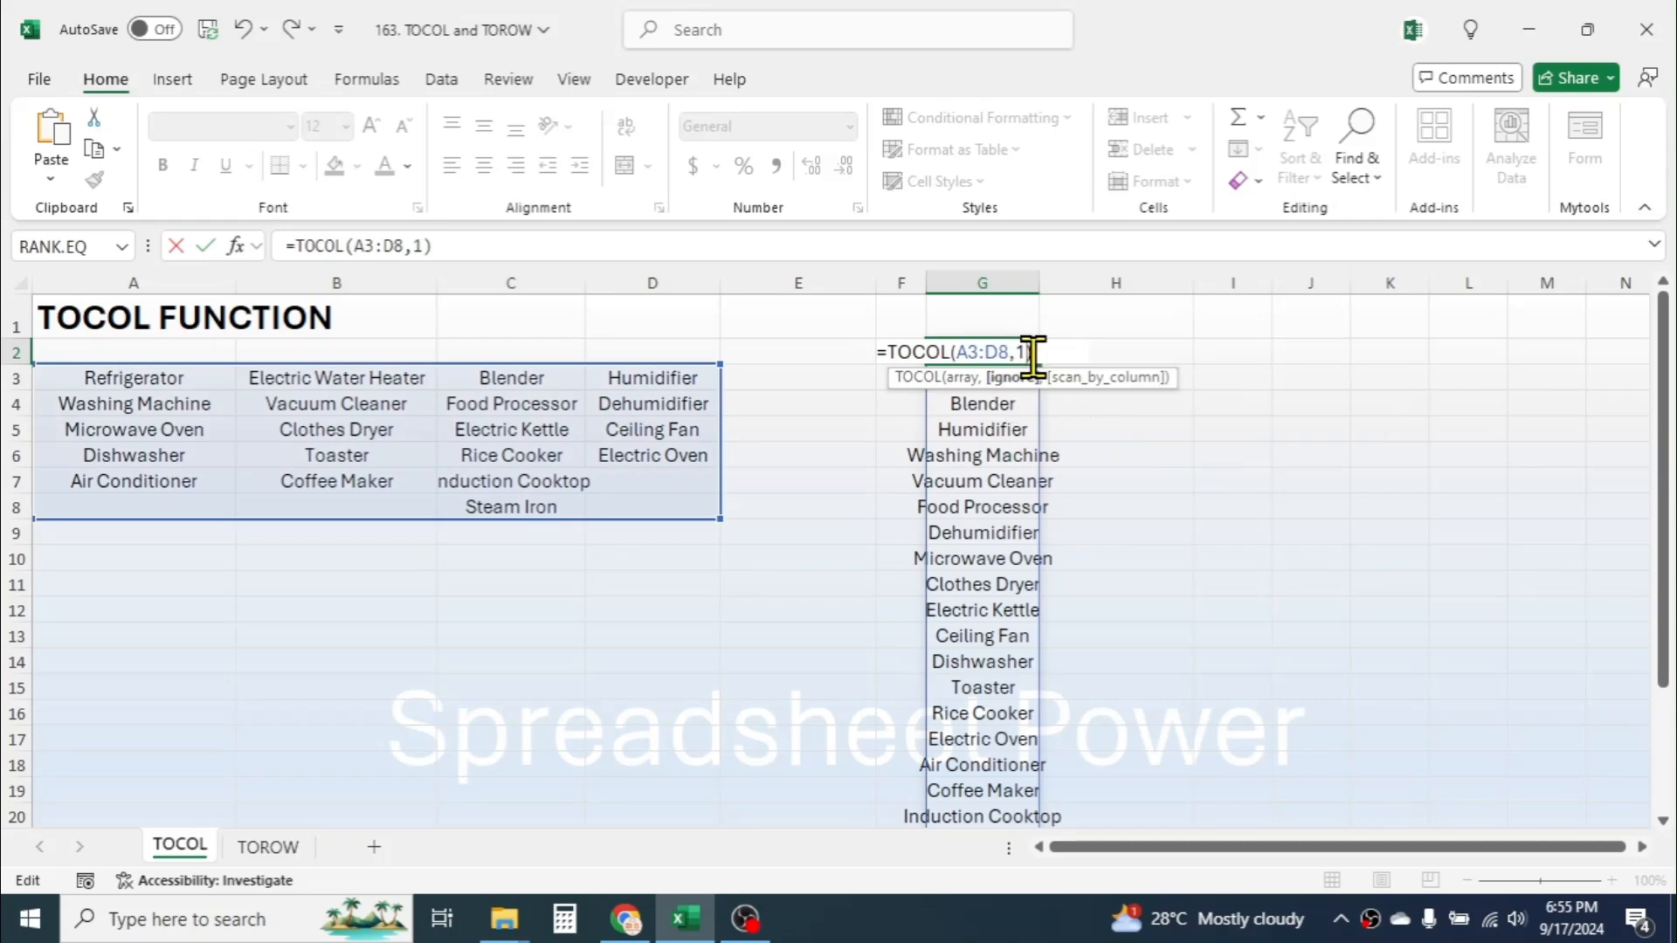
{"action": "key", "text": "Return"}
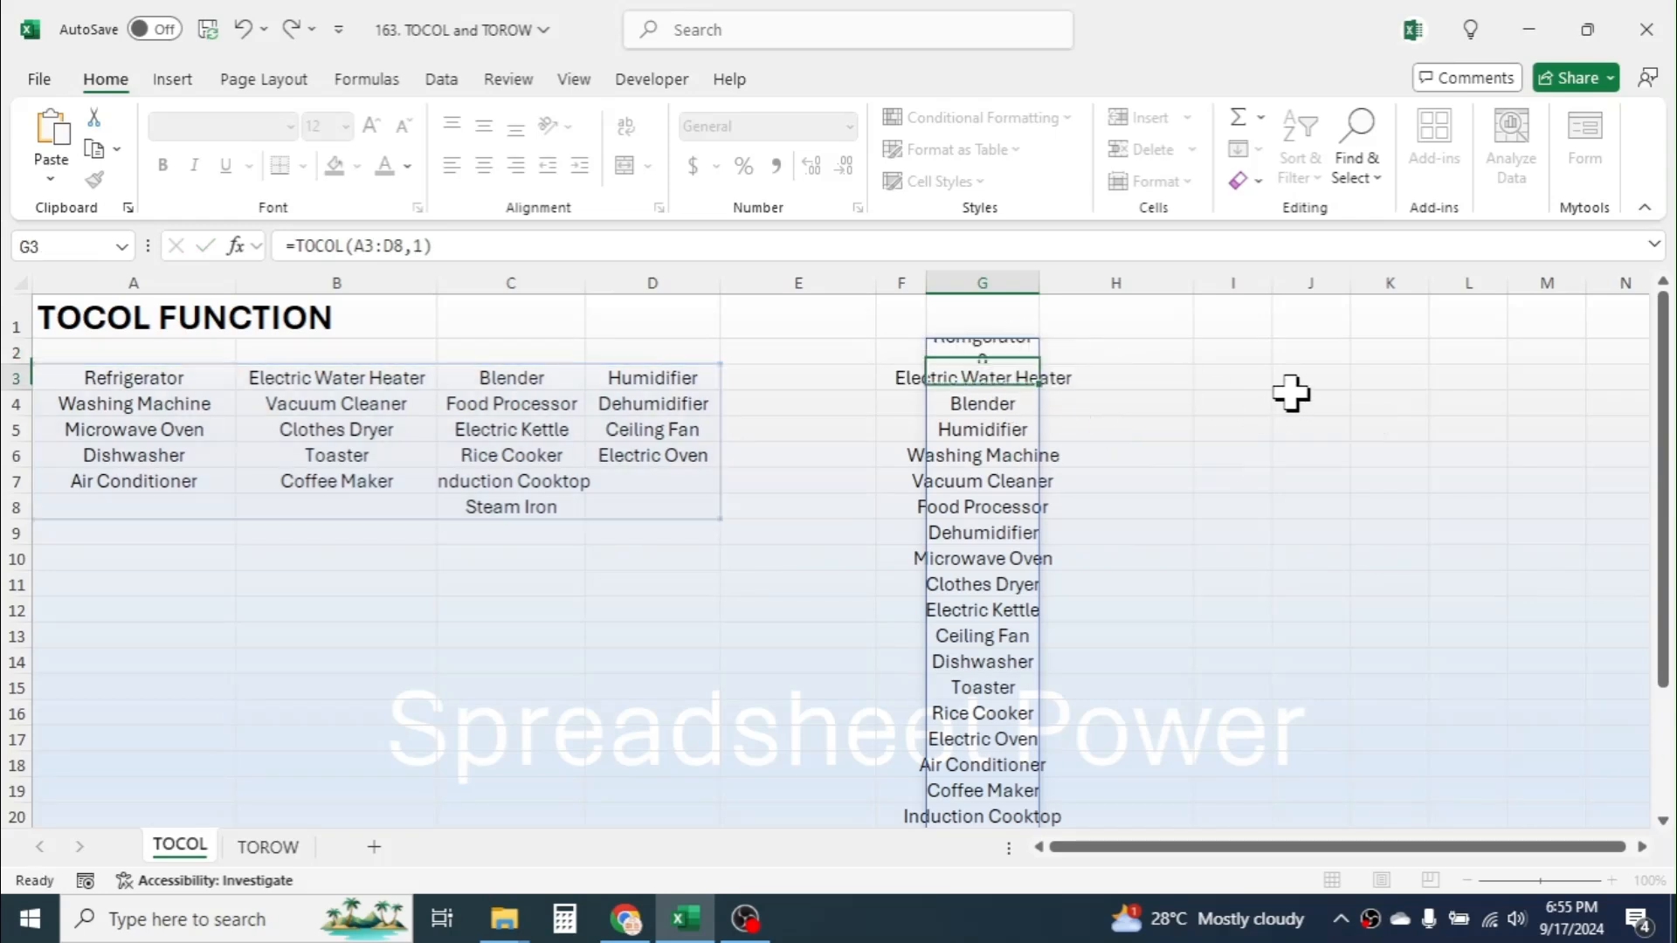
{"action": "left_click_drag", "start_coordinate": [1666, 450], "coordinate": [1665, 617]}
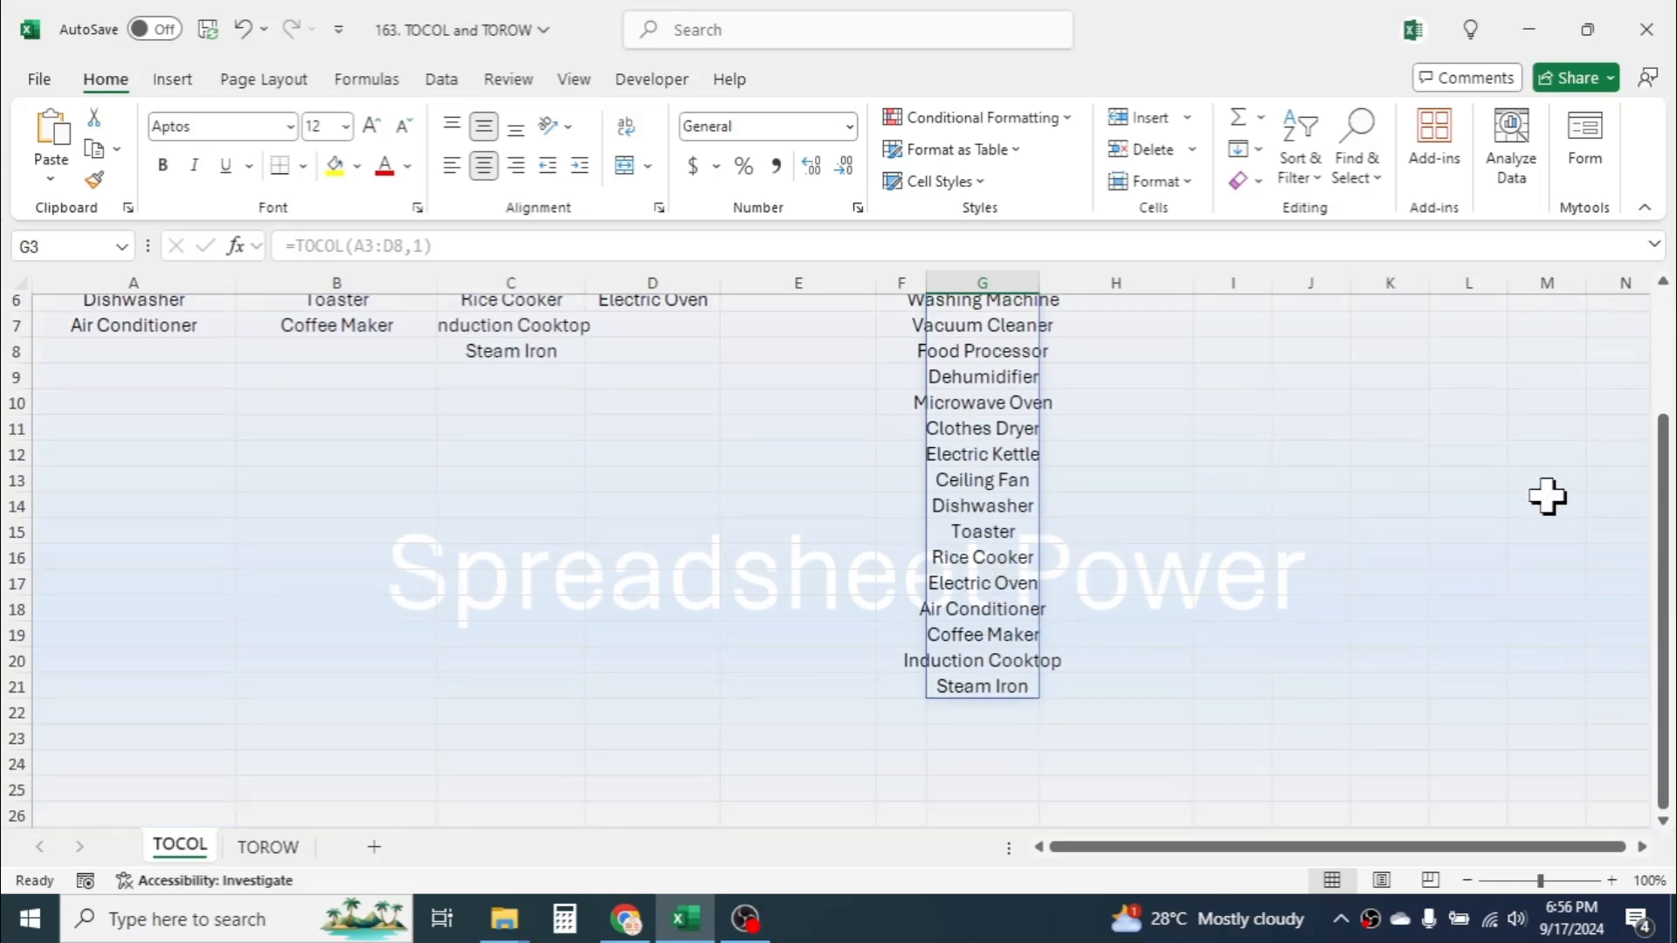
{"action": "left_click_drag", "start_coordinate": [1670, 601], "coordinate": [1670, 477]}
{"action": "left_click", "coordinate": [972, 345]}
{"action": "double_click", "coordinate": [993, 351]}
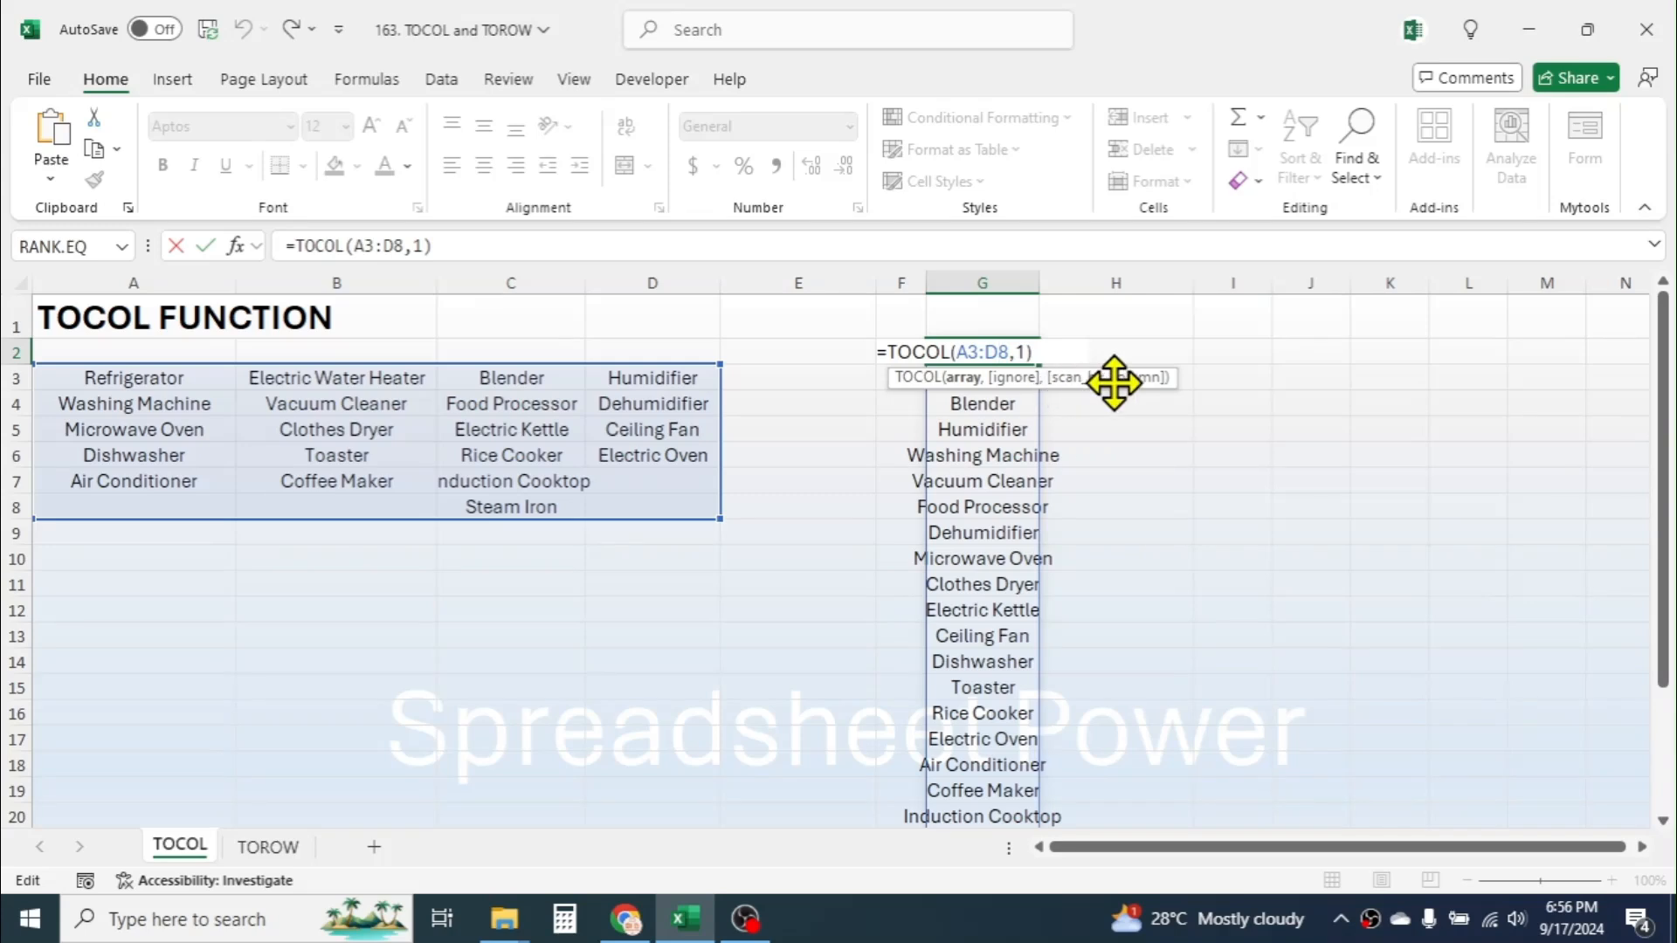
{"action": "key", "text": "Escape"}
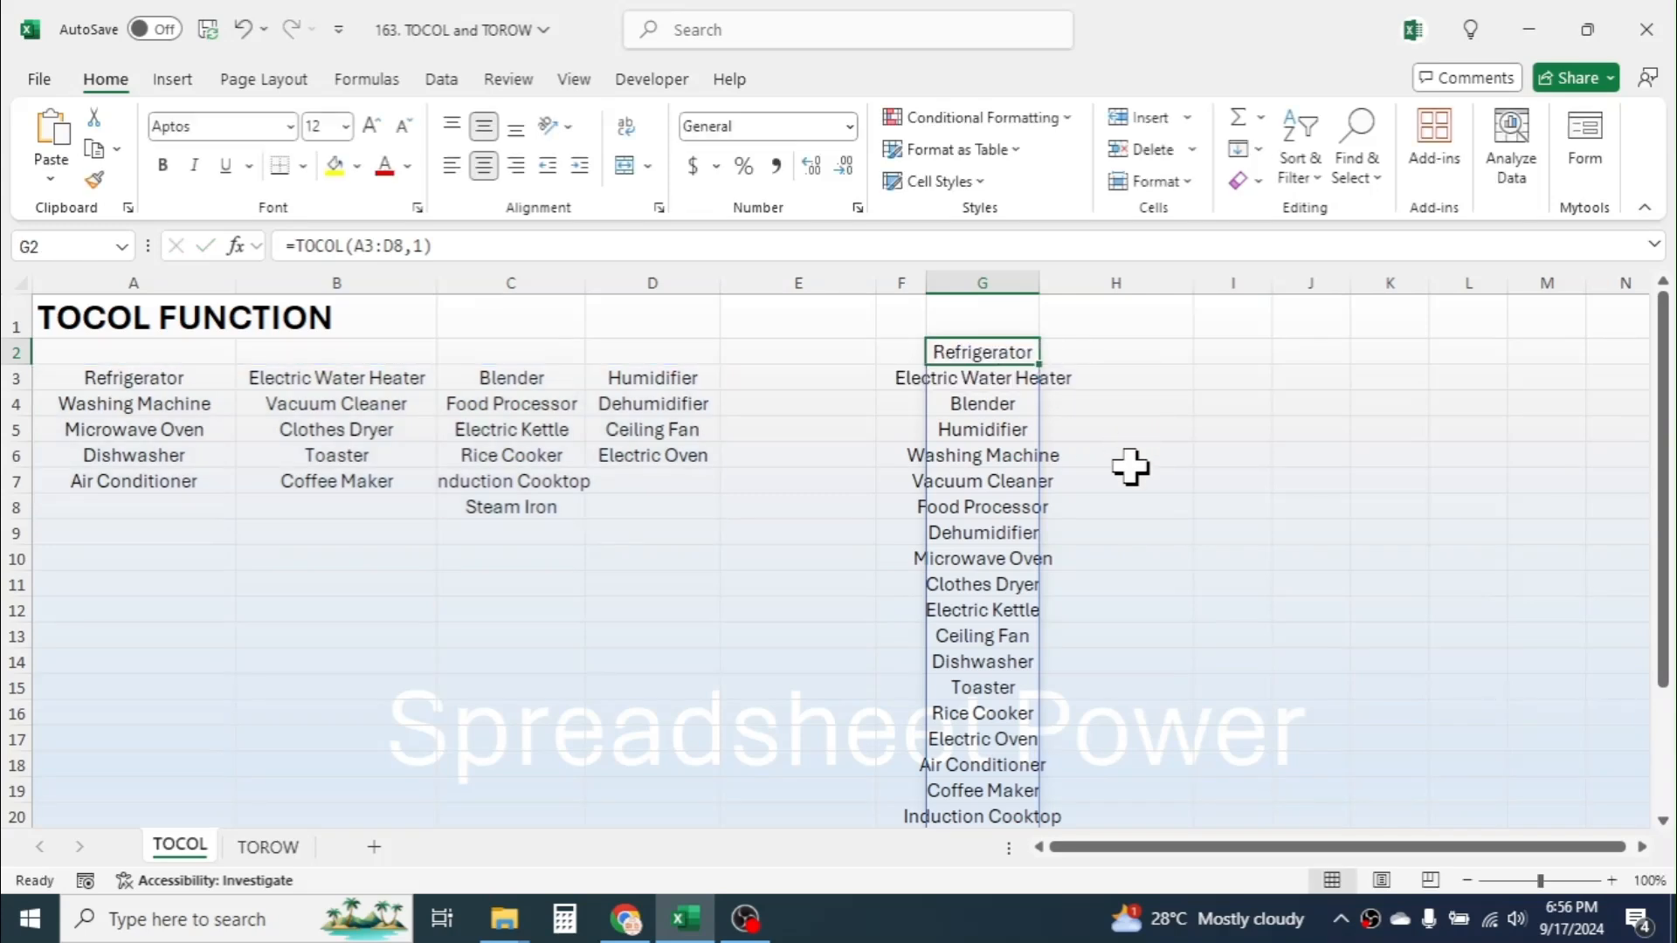
- Compare the item order across row 3 and down column A of the source table with the order in column G
{"action": "left_click", "coordinate": [144, 378]}
{"action": "left_click_drag", "start_coordinate": [144, 378], "coordinate": [511, 455]}
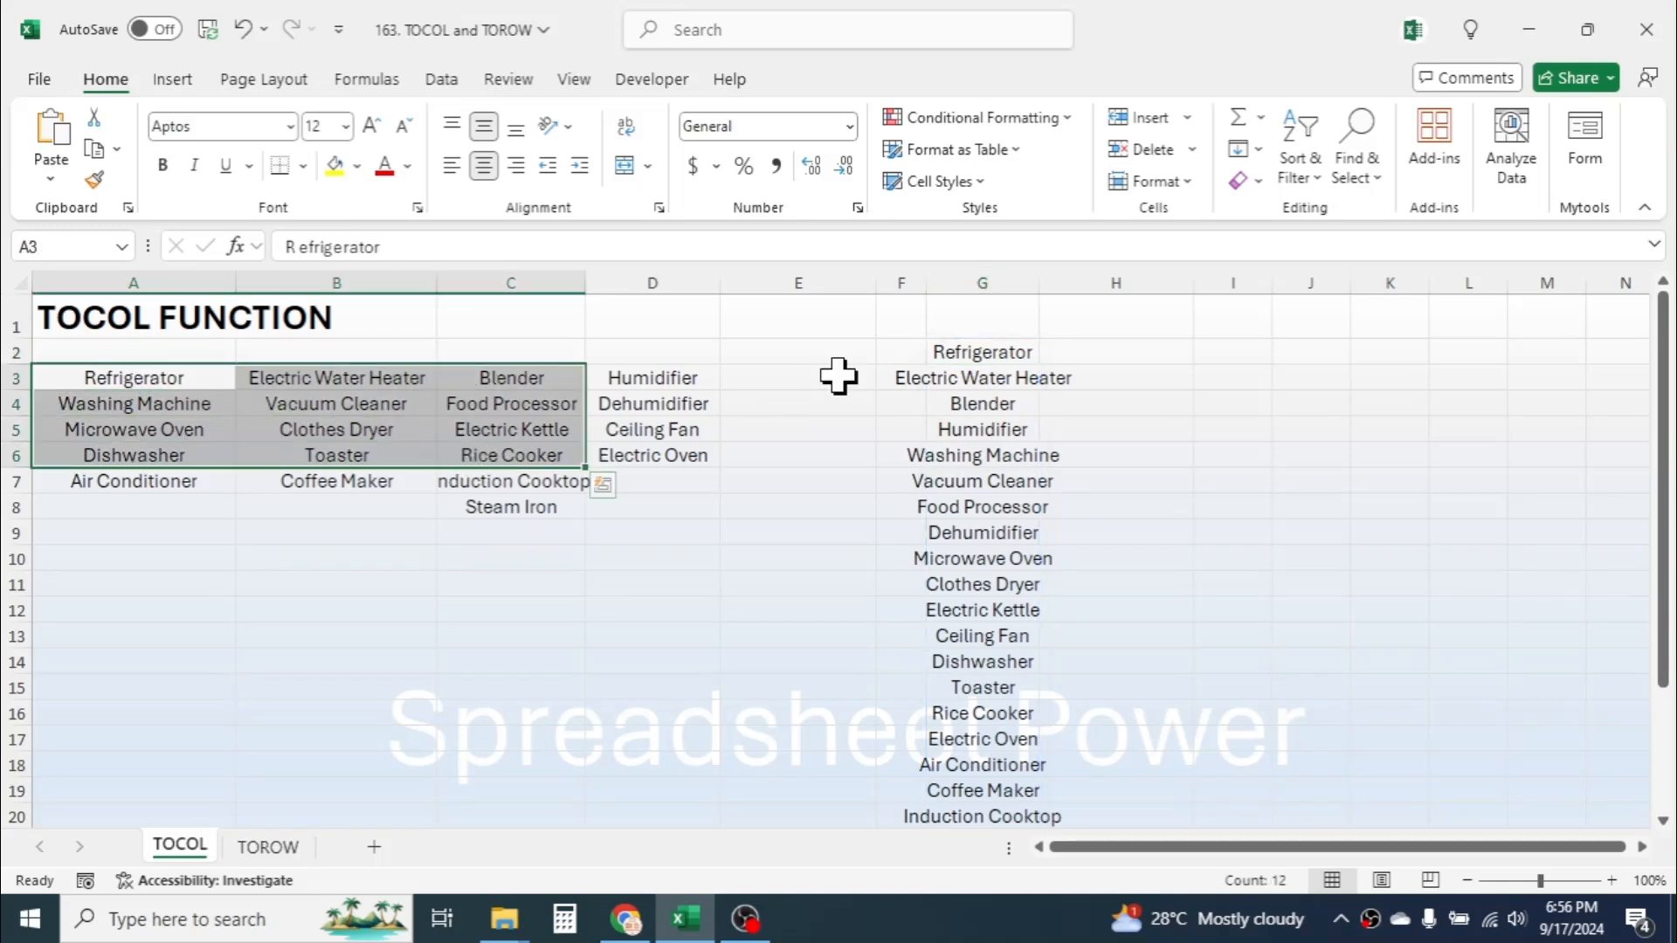
{"action": "left_click", "coordinate": [966, 350]}
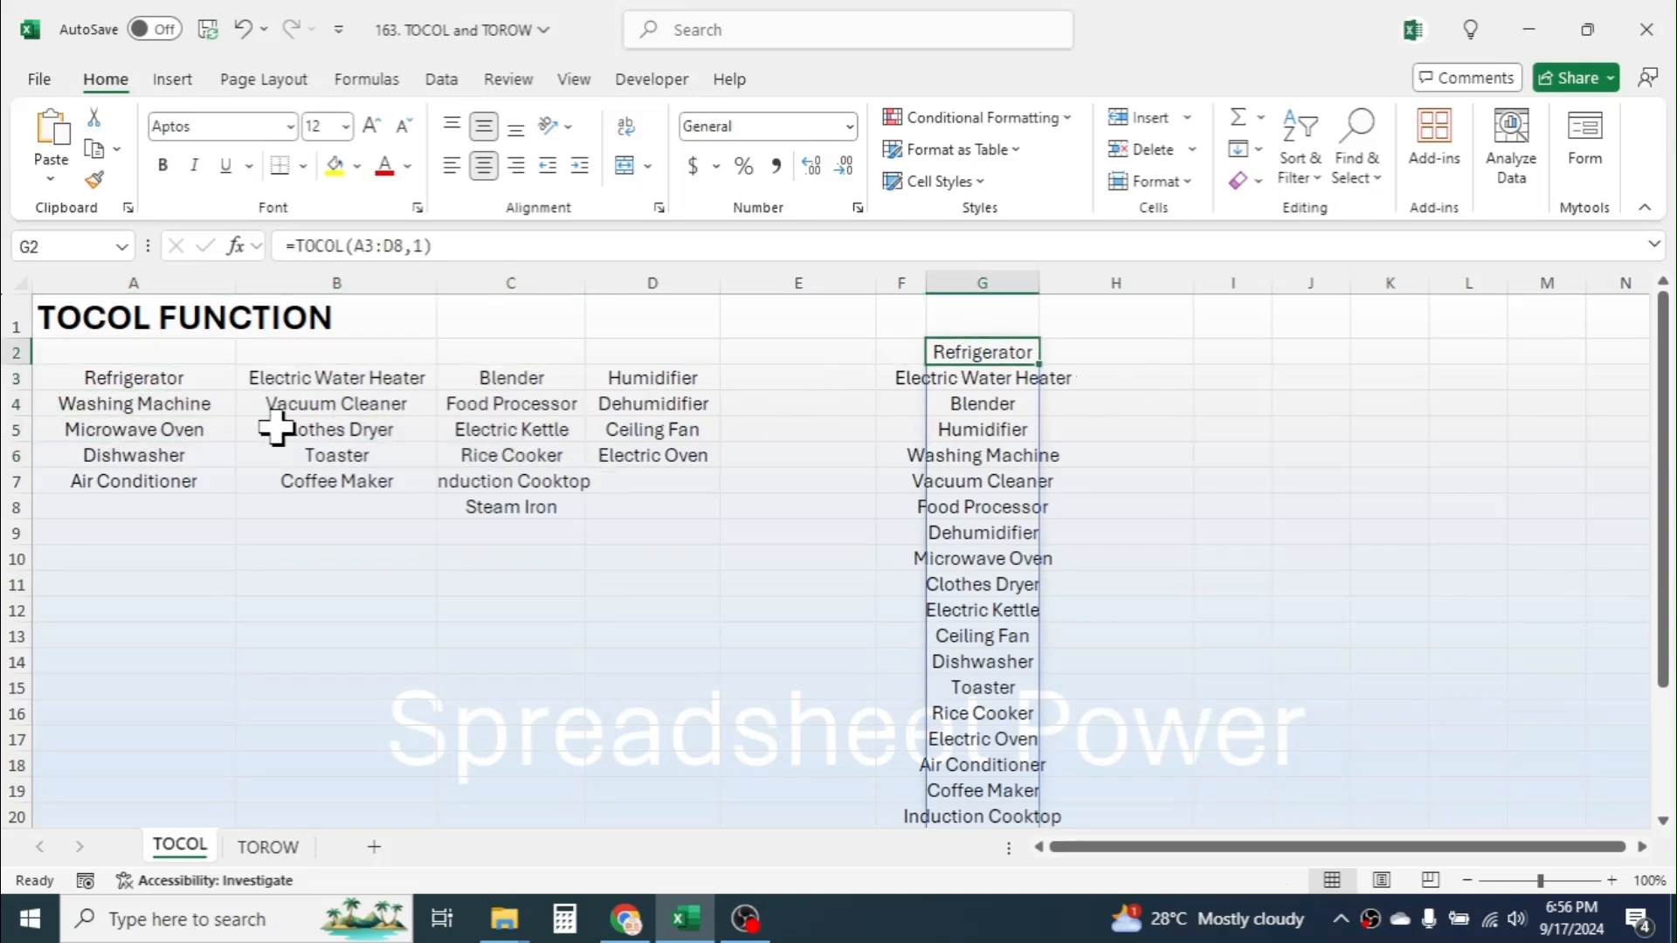
{"action": "left_click", "coordinate": [136, 377]}
{"action": "left_click", "coordinate": [342, 374]}
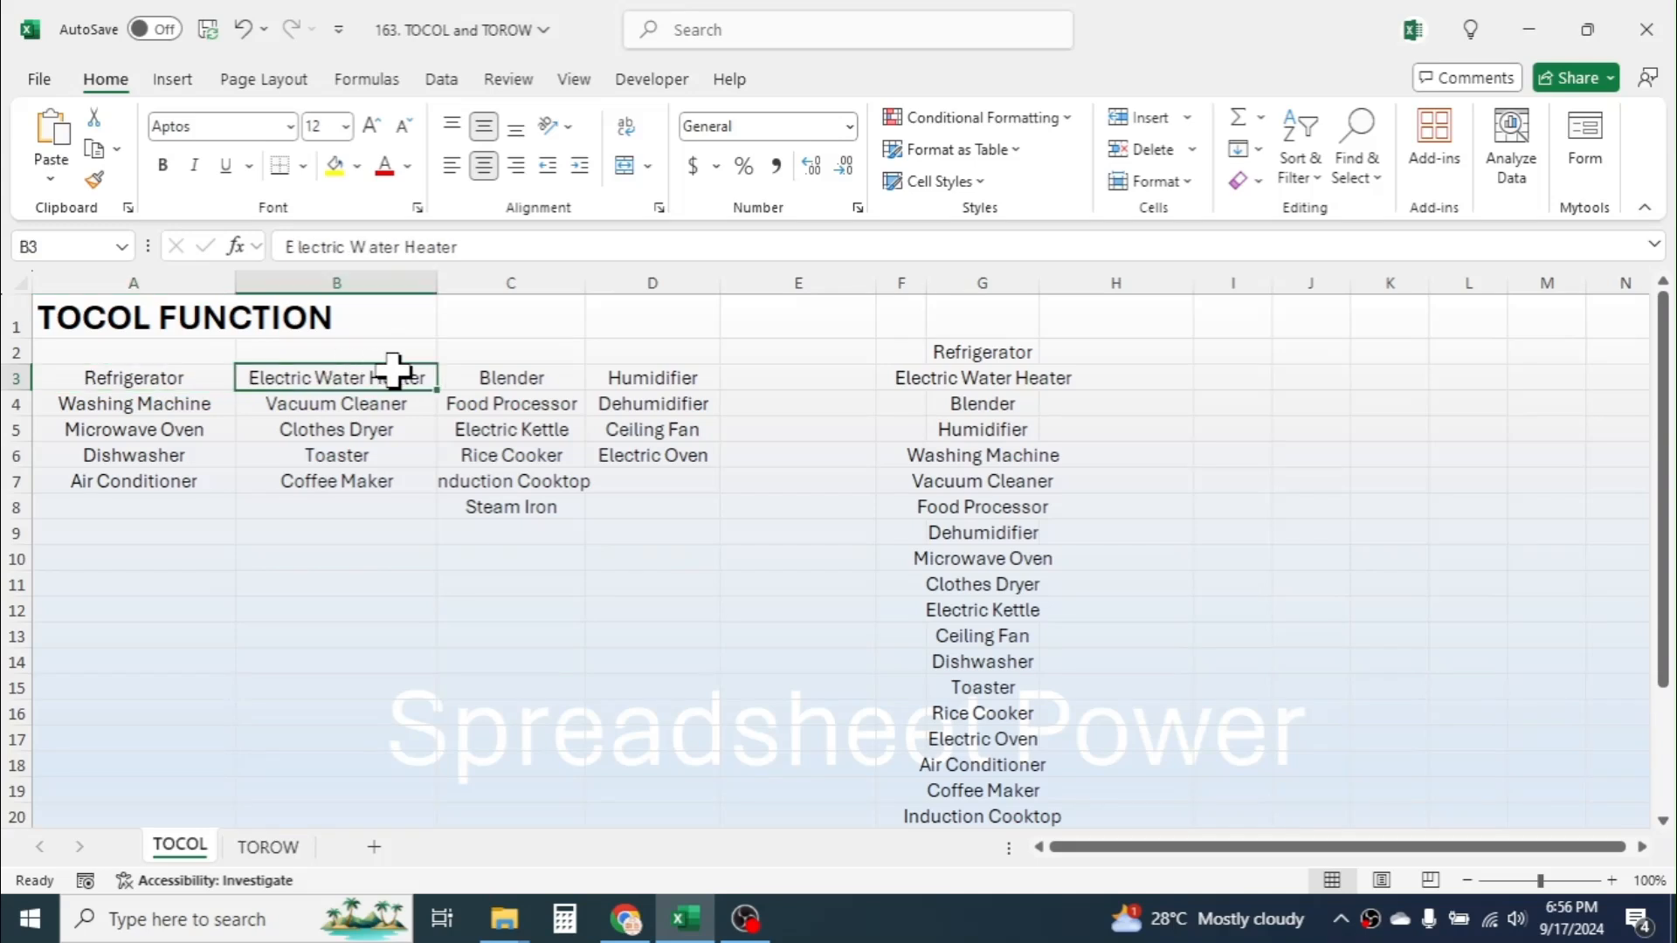
{"action": "left_click", "coordinate": [506, 376]}
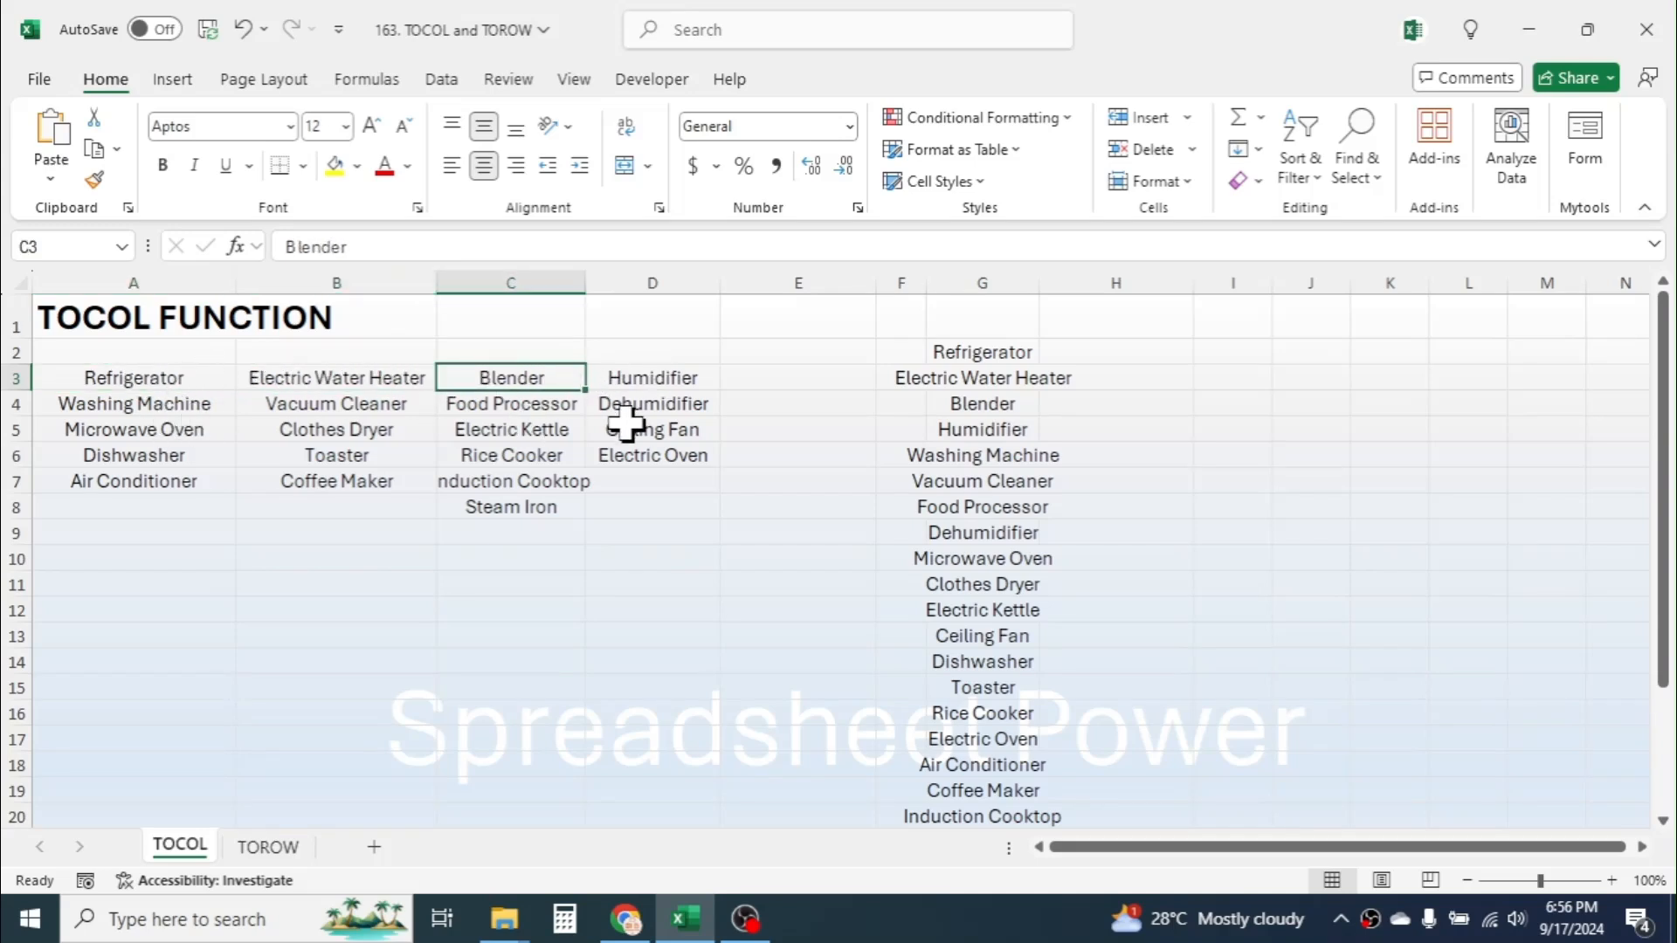
{"action": "left_click_drag", "start_coordinate": [1004, 352], "coordinate": [988, 505]}
{"action": "left_click", "coordinate": [1151, 400]}
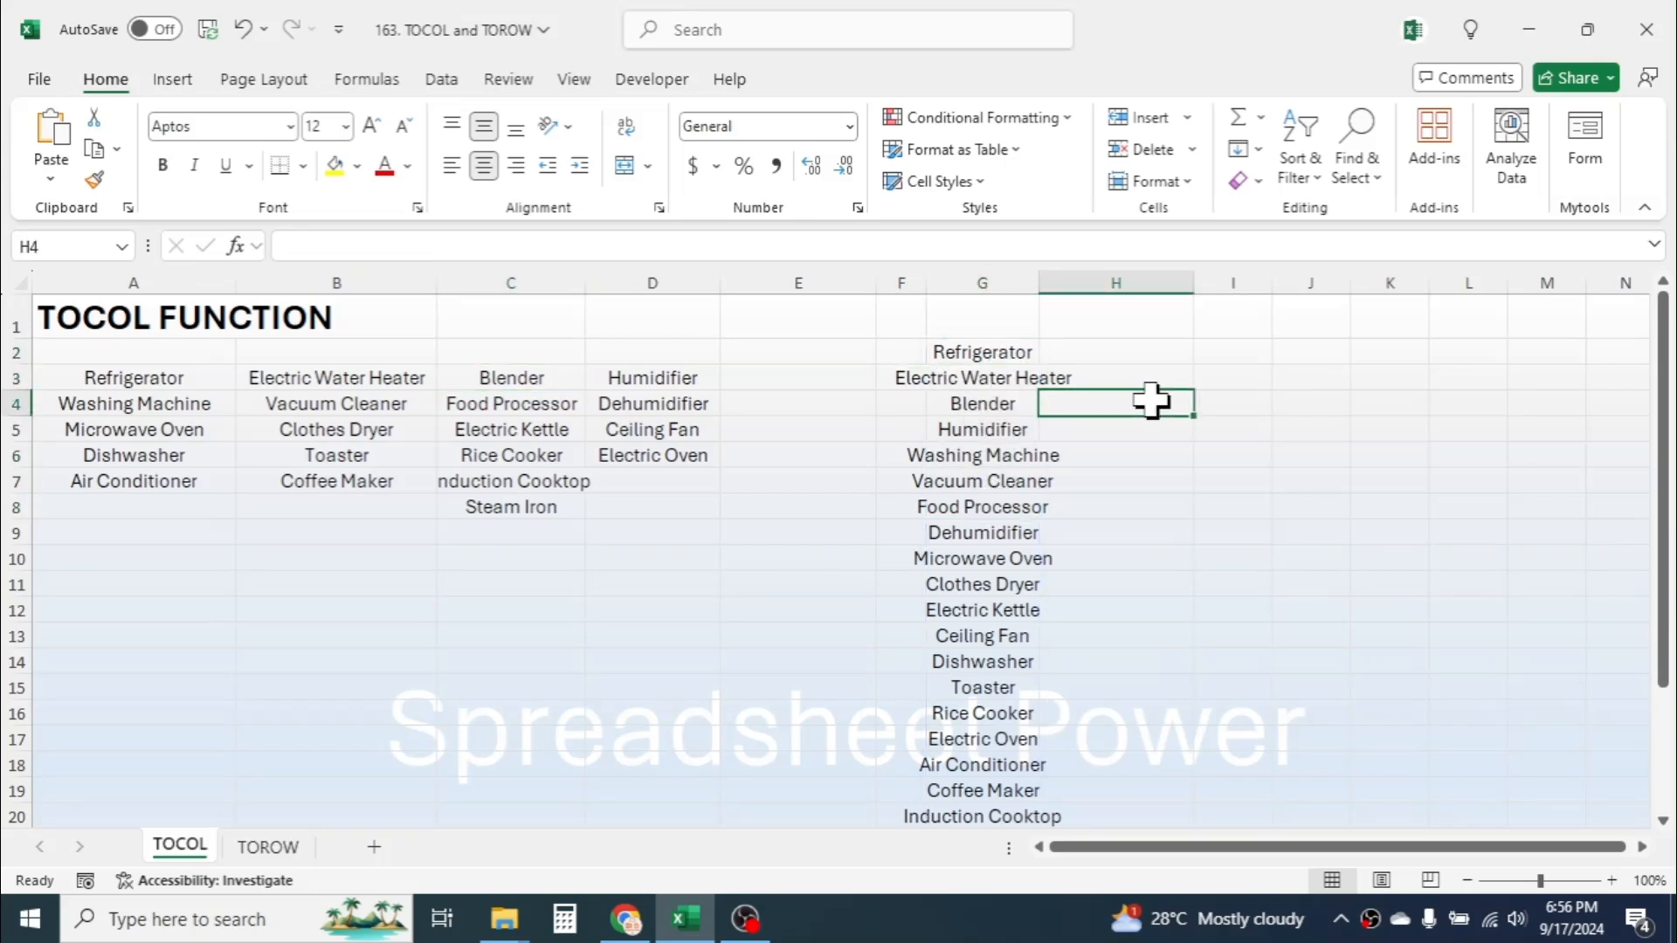
{"action": "left_click", "coordinate": [131, 381]}
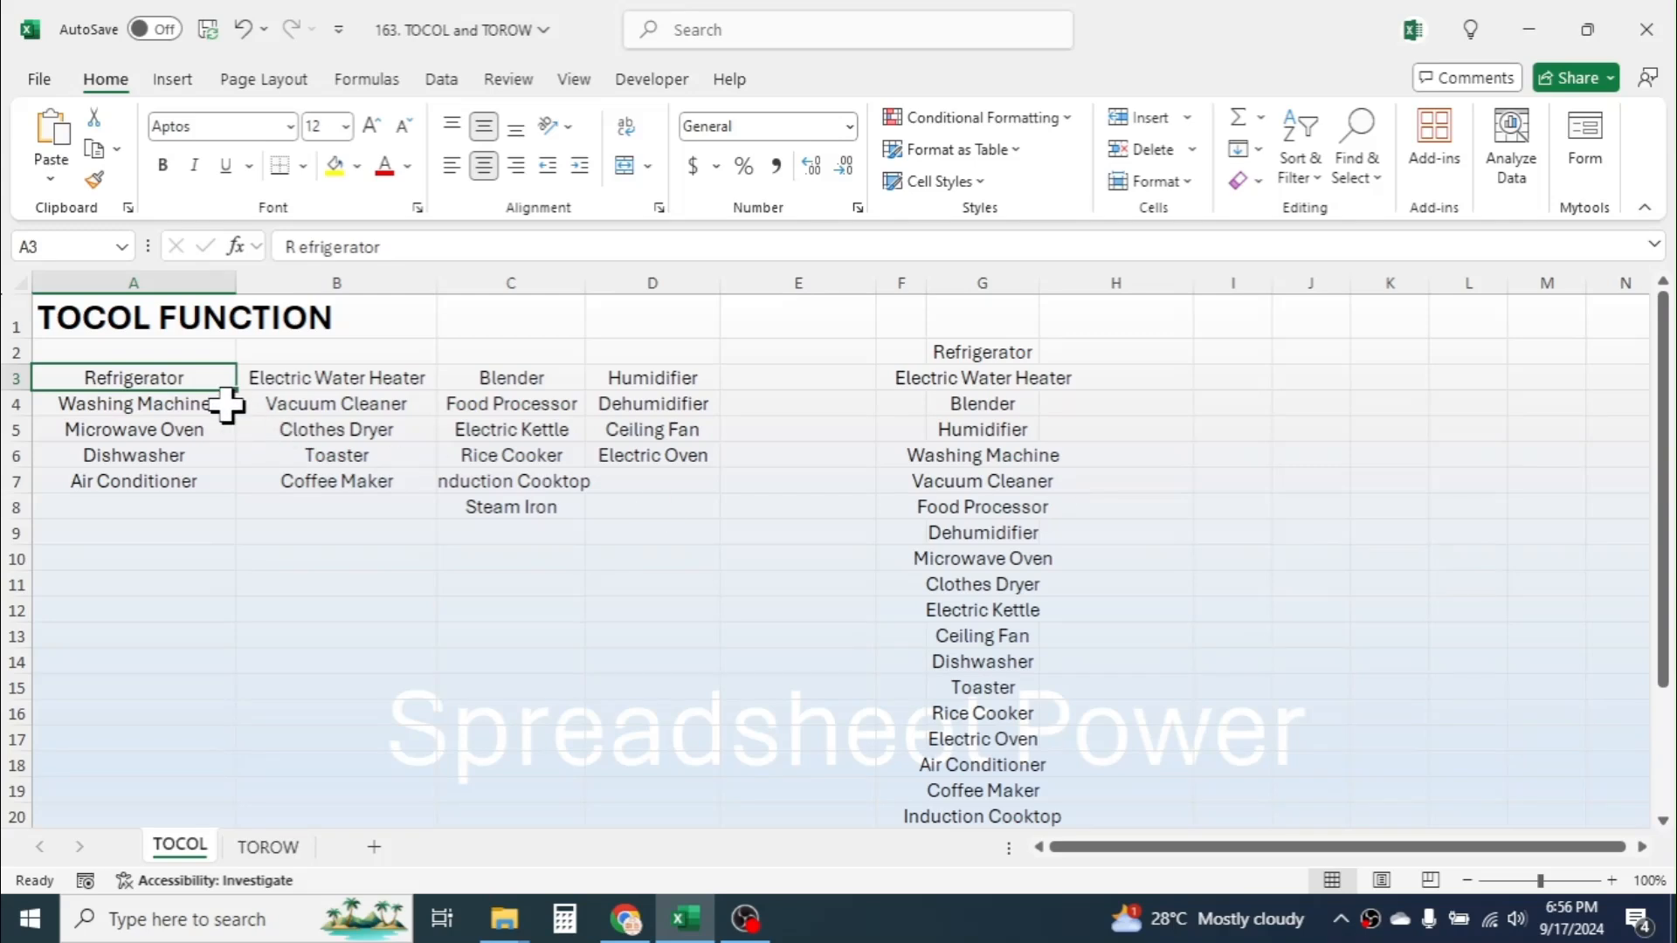
{"action": "left_click", "coordinate": [166, 412]}
{"action": "left_click", "coordinate": [141, 449]}
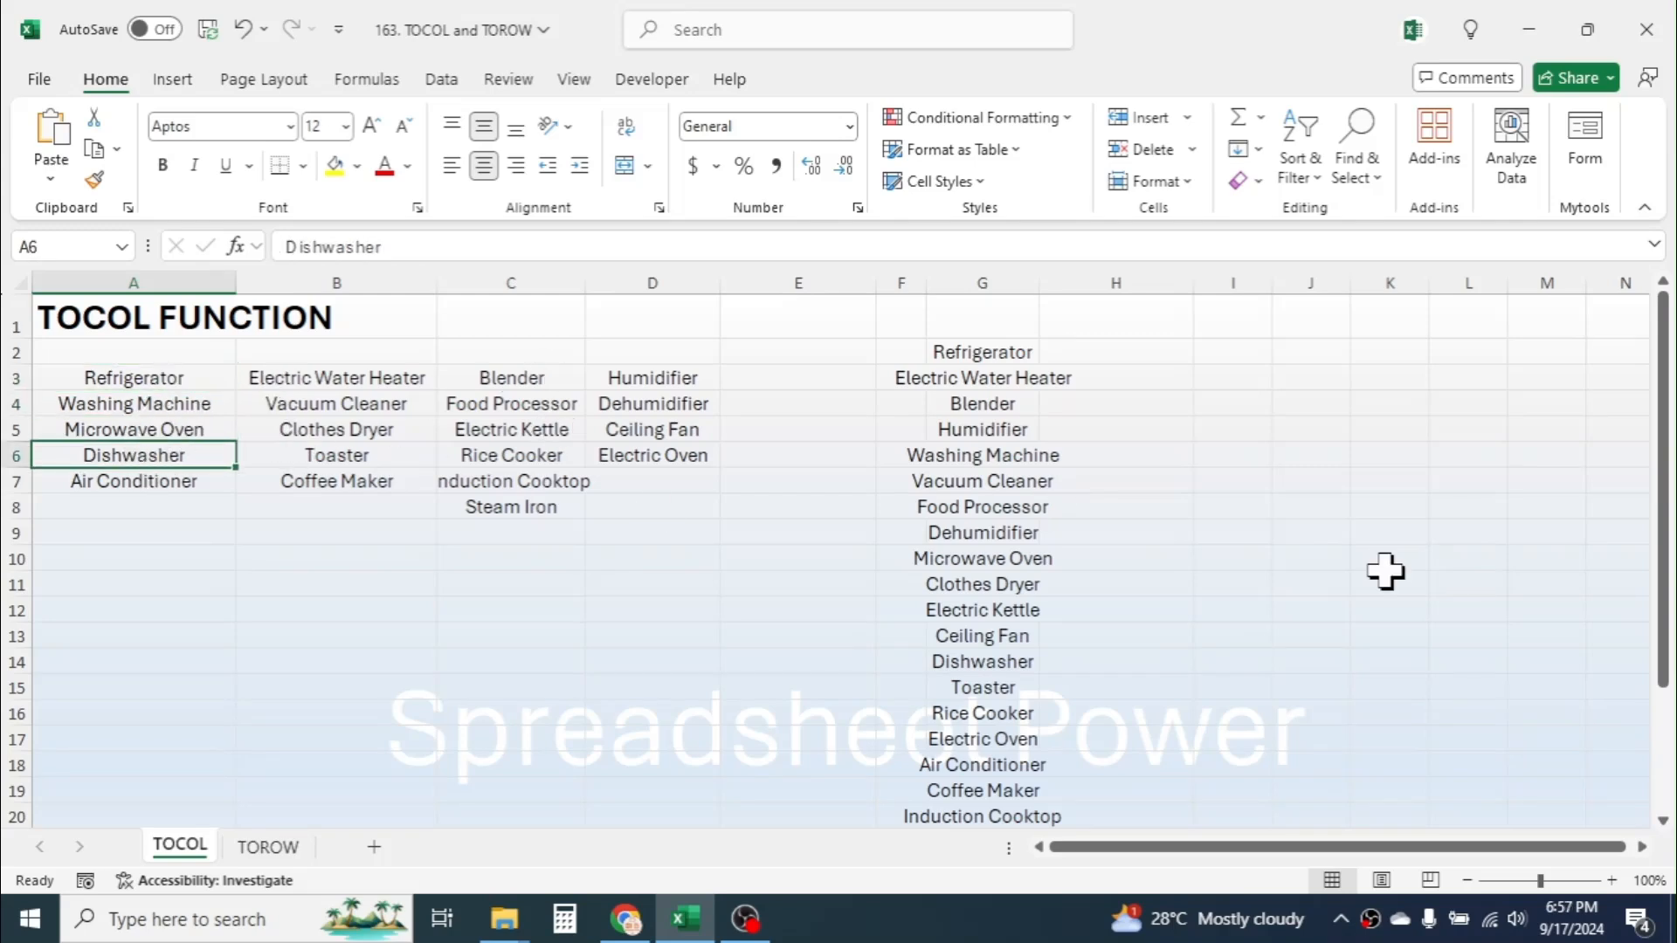
- Add the scan_by_column argument TRUE (Scan by column) to the formula in G2, making it =TOCOL(A3:D8,1,TRUE)
{"action": "double_click", "coordinate": [1005, 348]}
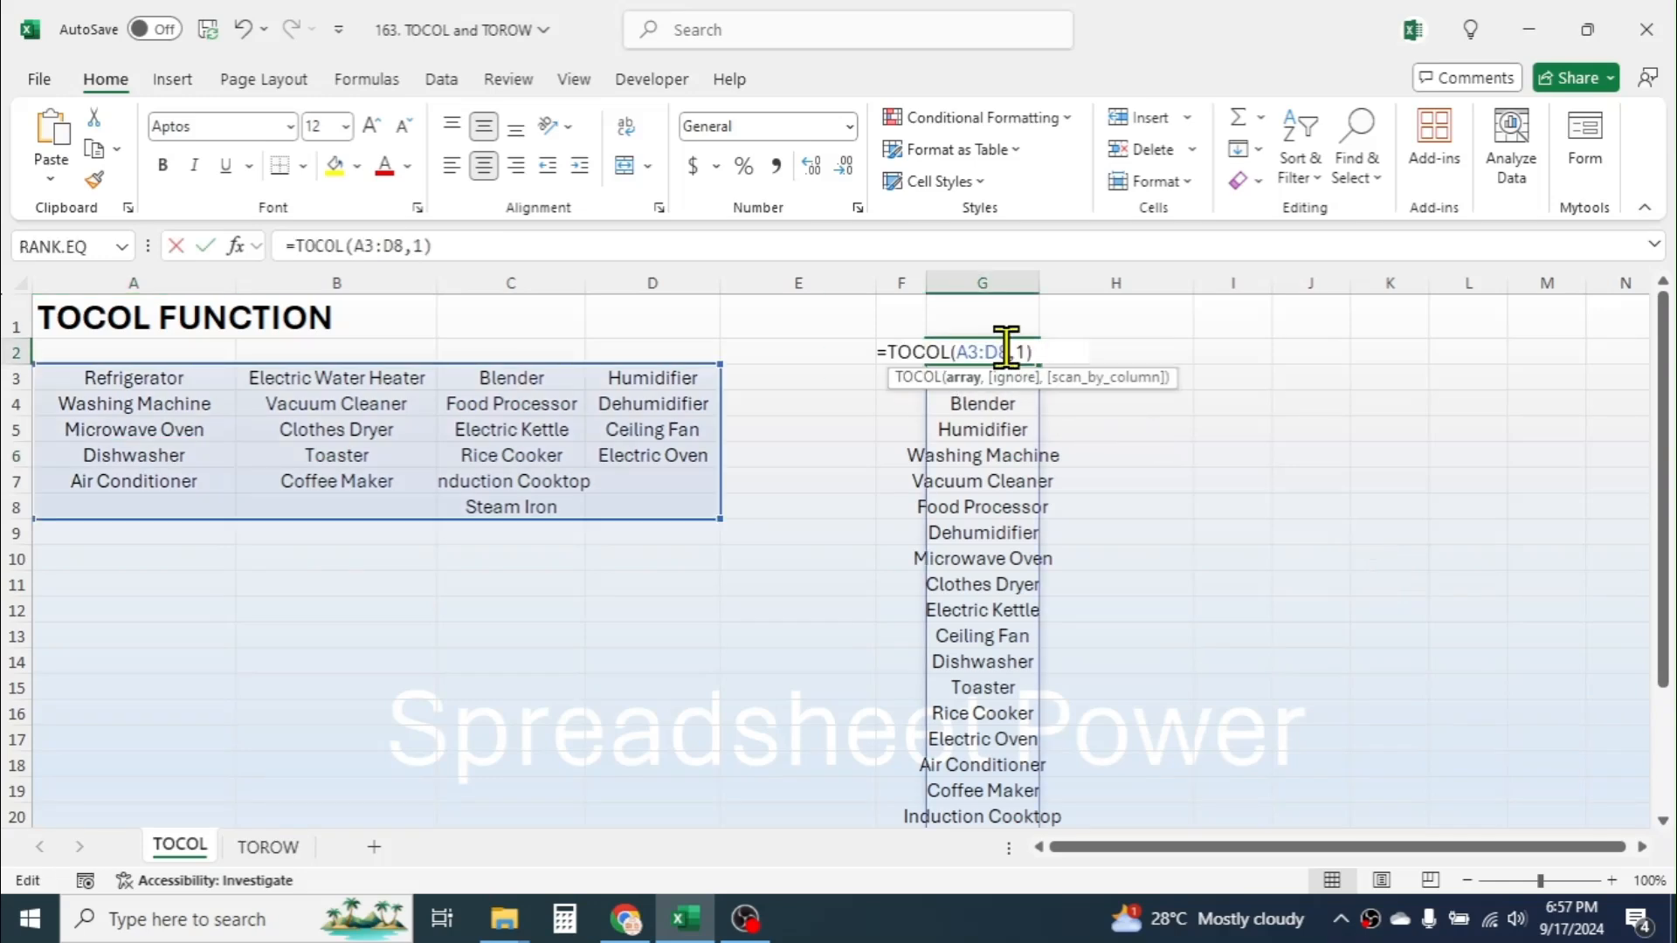
{"action": "left_click", "coordinate": [1026, 354]}
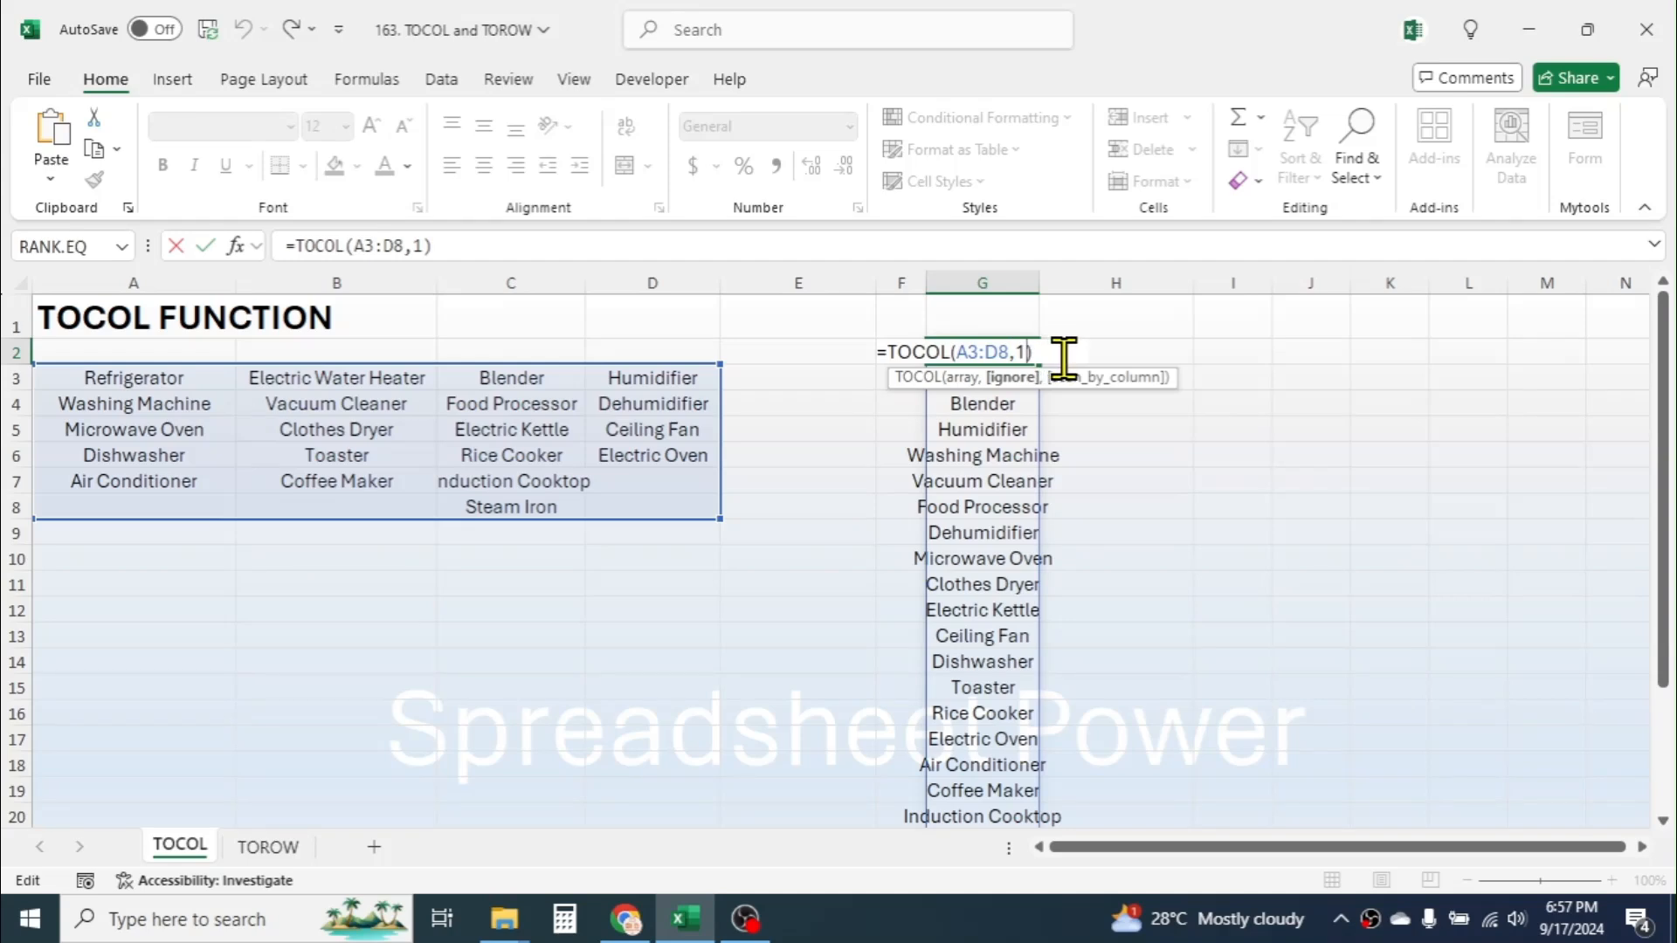
{"action": "type", "text": ","}
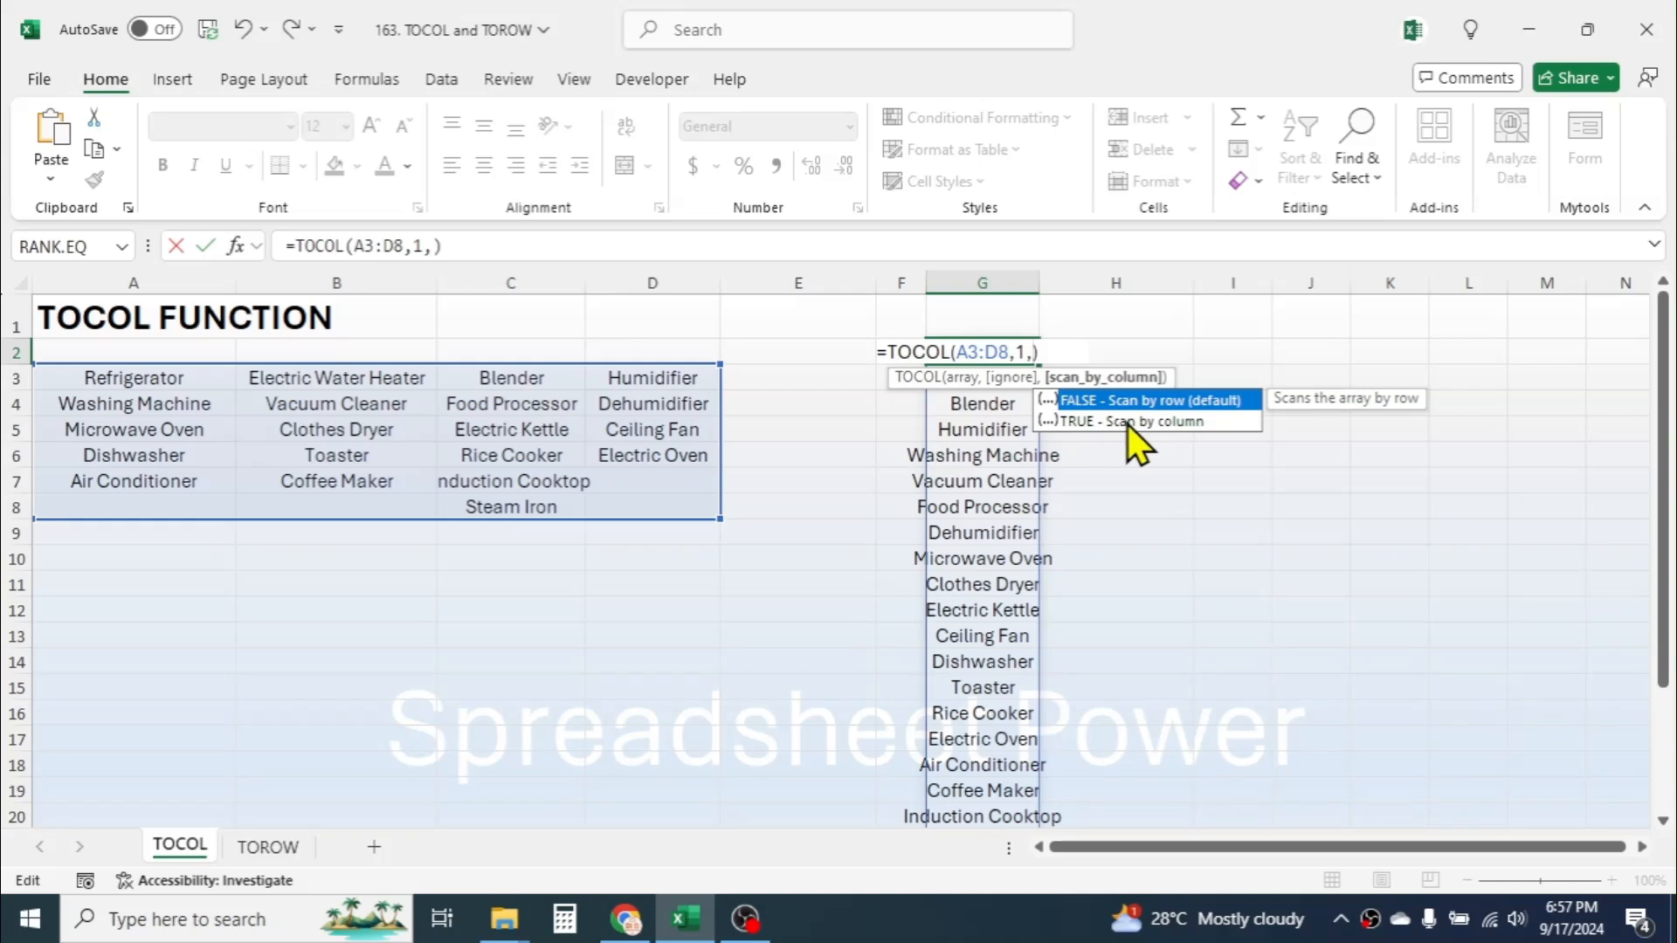
{"action": "double_click", "coordinate": [1128, 423]}
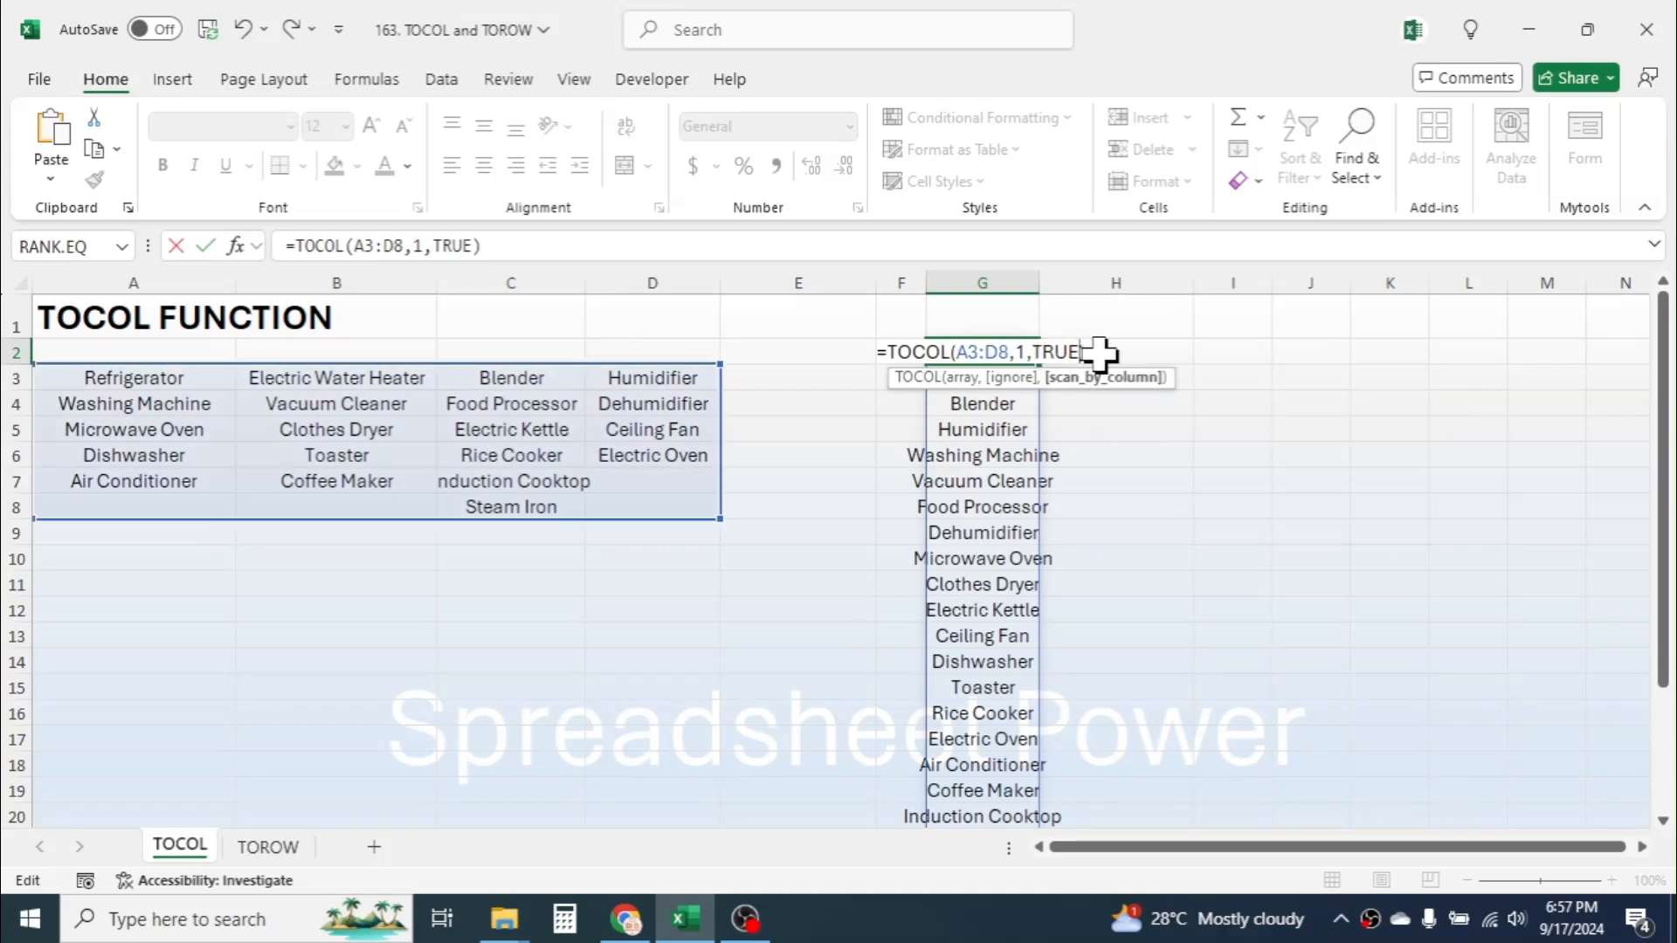
{"action": "key", "text": "Return"}
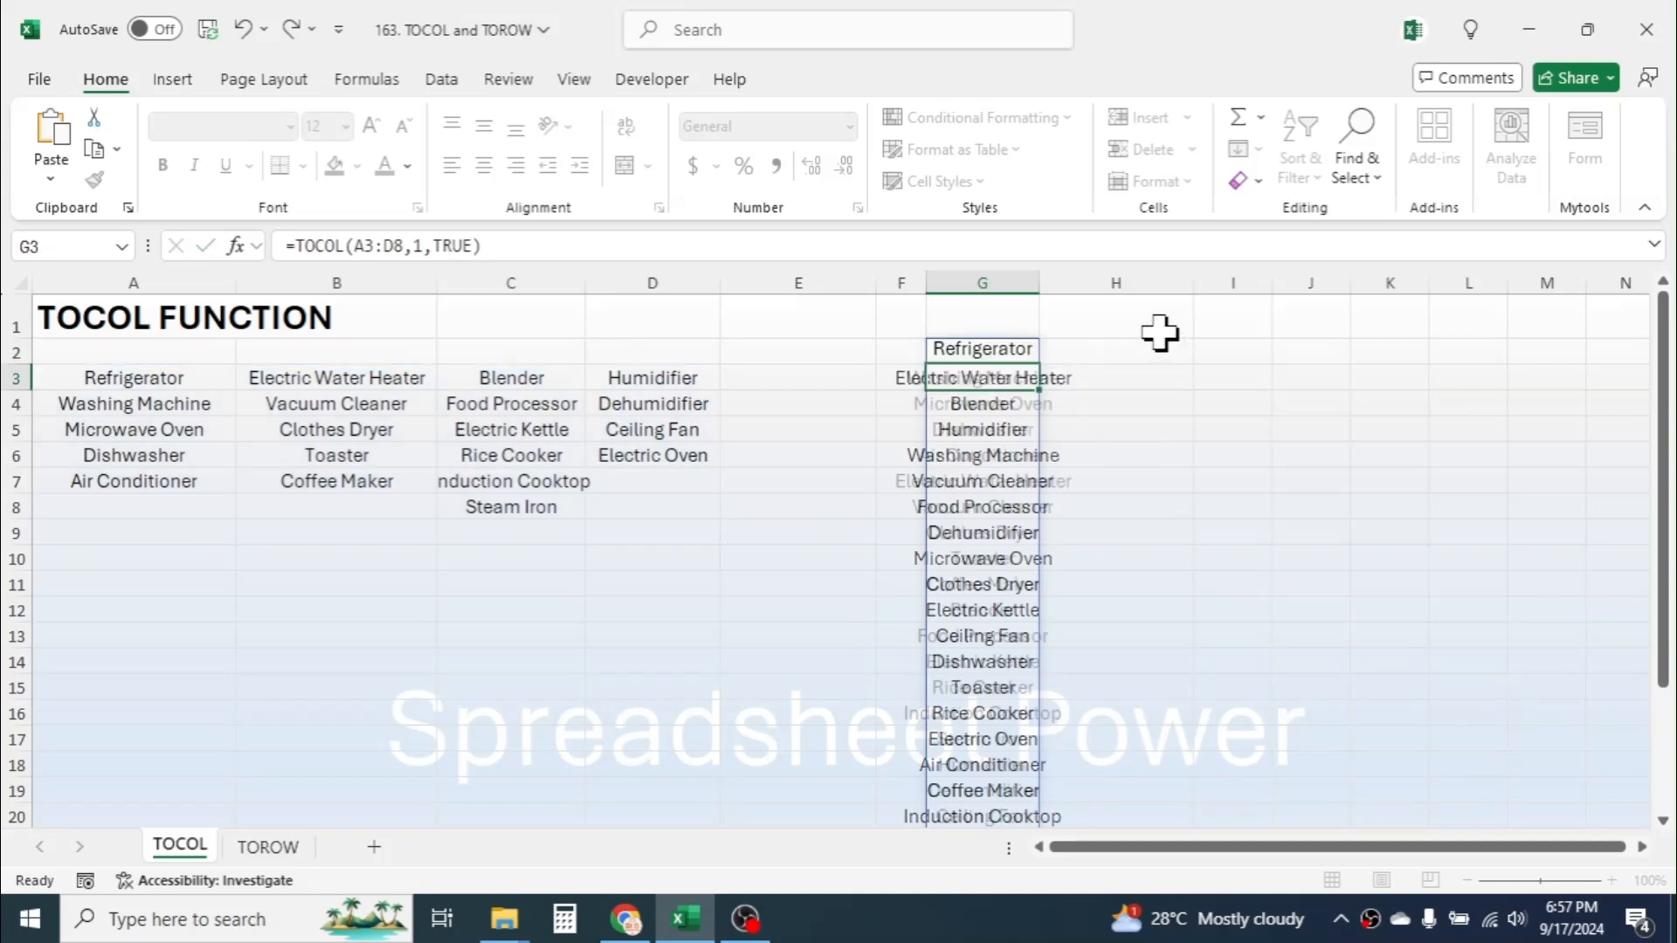
- Compare the item order down column A of the source table with the order of the list in column G
{"action": "key", "text": "Down"}
{"action": "key", "text": "Down"}
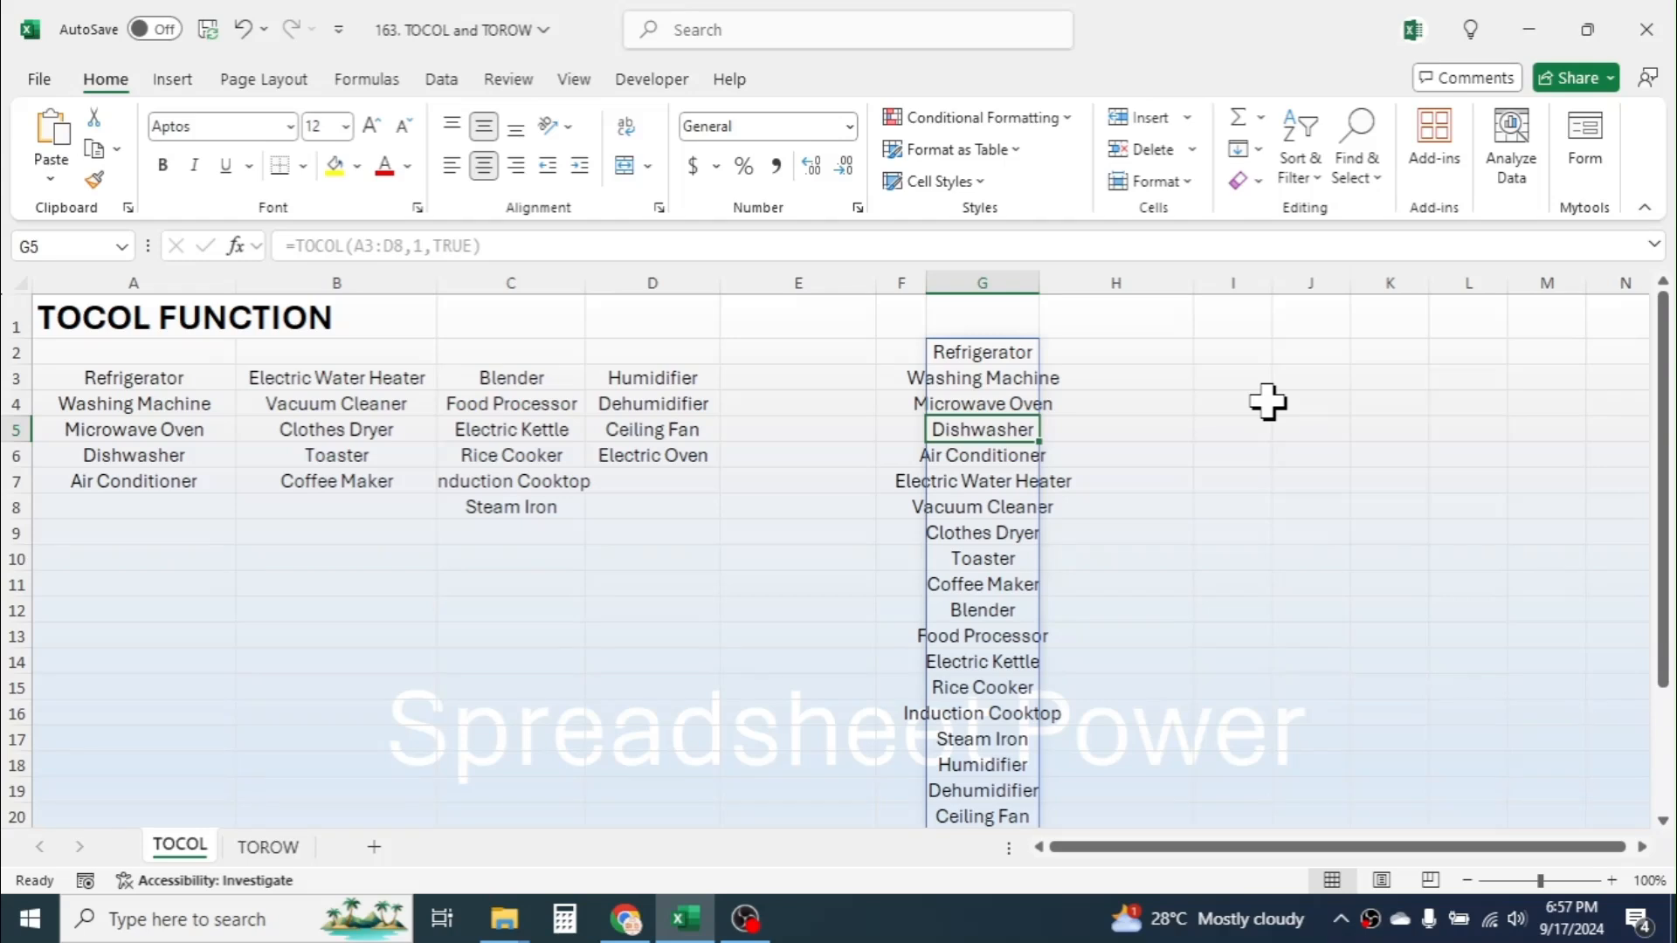
{"action": "left_click", "coordinate": [989, 350]}
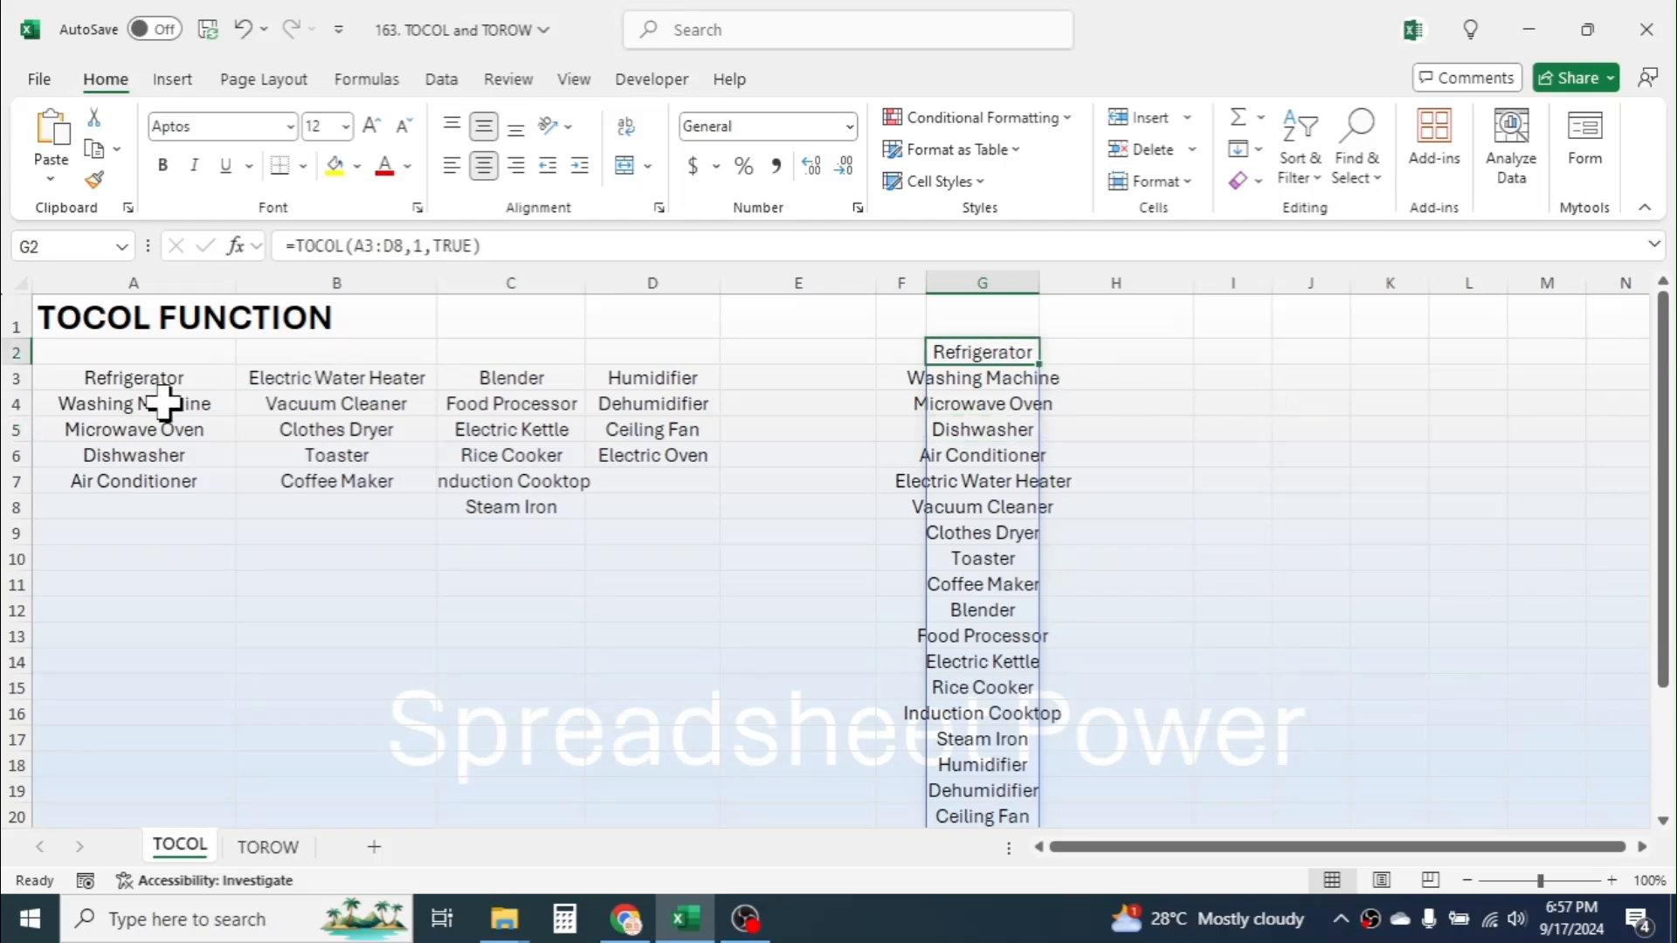
{"action": "left_click_drag", "start_coordinate": [183, 377], "coordinate": [168, 478]}
{"action": "left_click", "coordinate": [166, 378]}
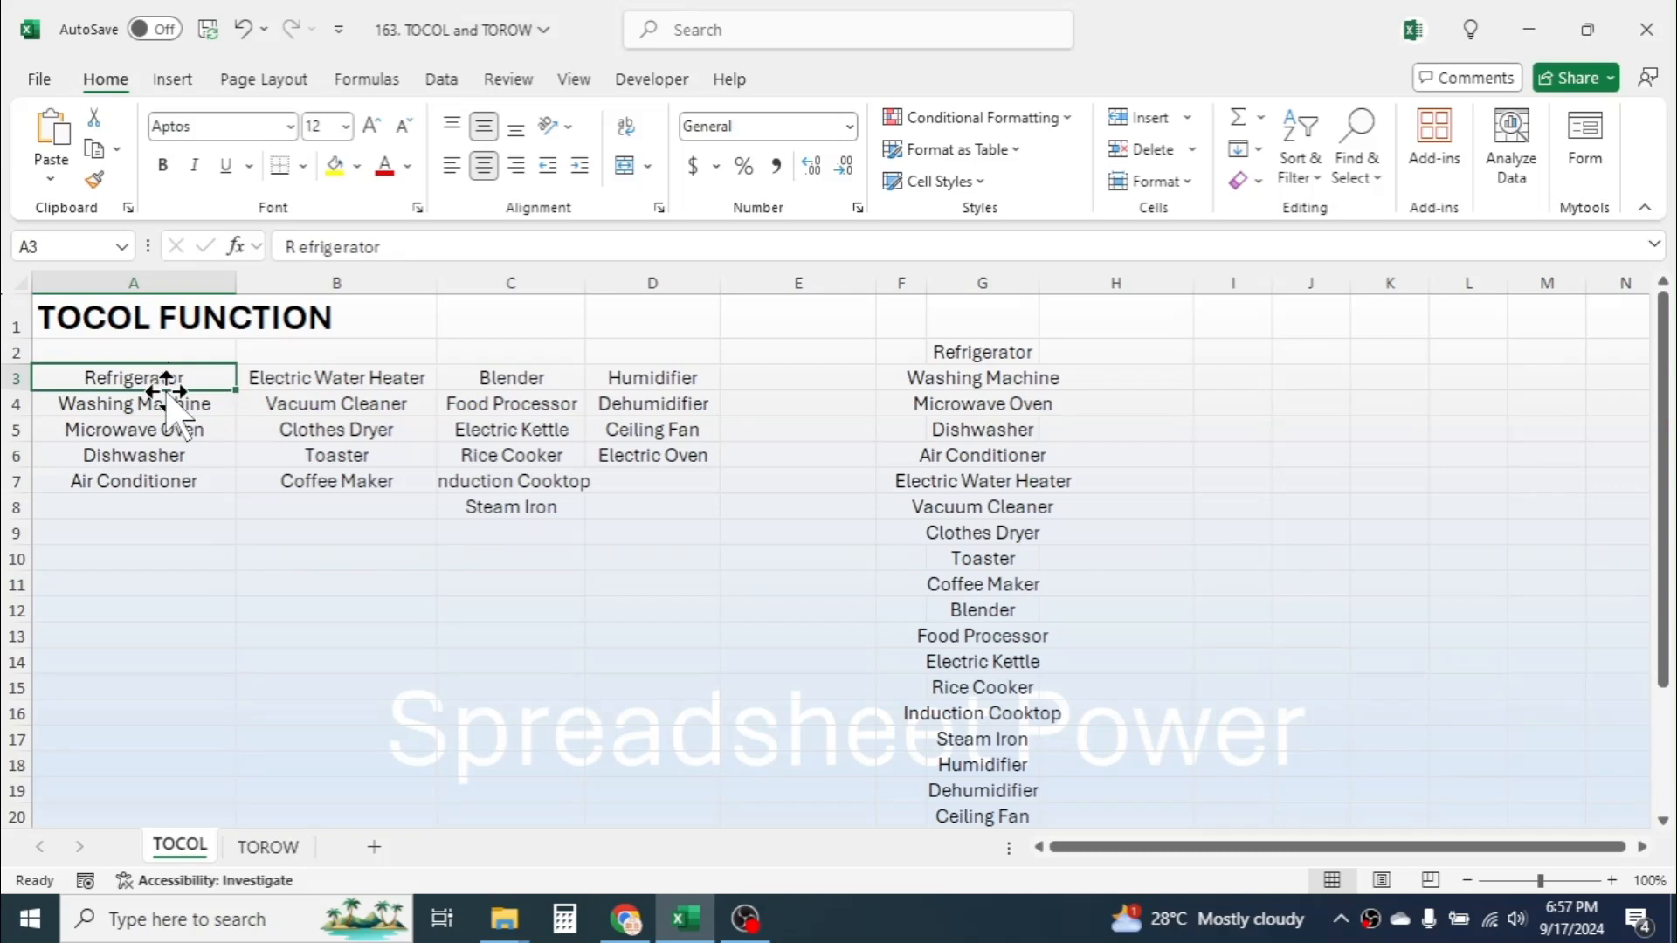
{"action": "left_click", "coordinate": [148, 405]}
{"action": "left_click", "coordinate": [142, 435]}
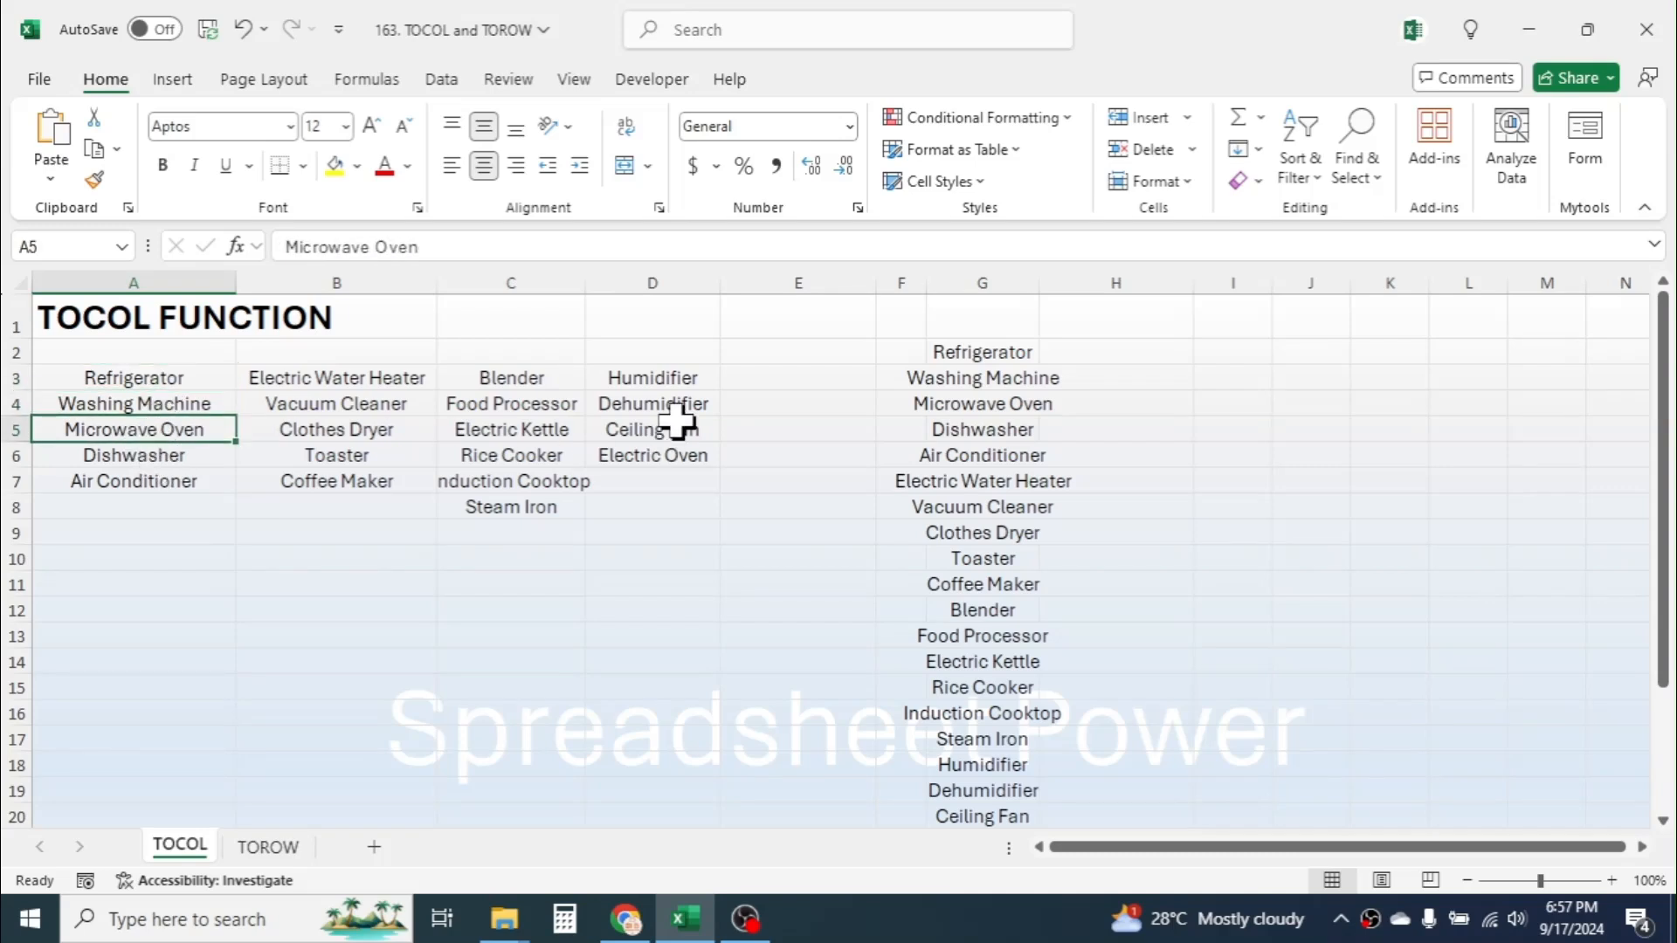
{"action": "left_click_drag", "start_coordinate": [966, 353], "coordinate": [1018, 601]}
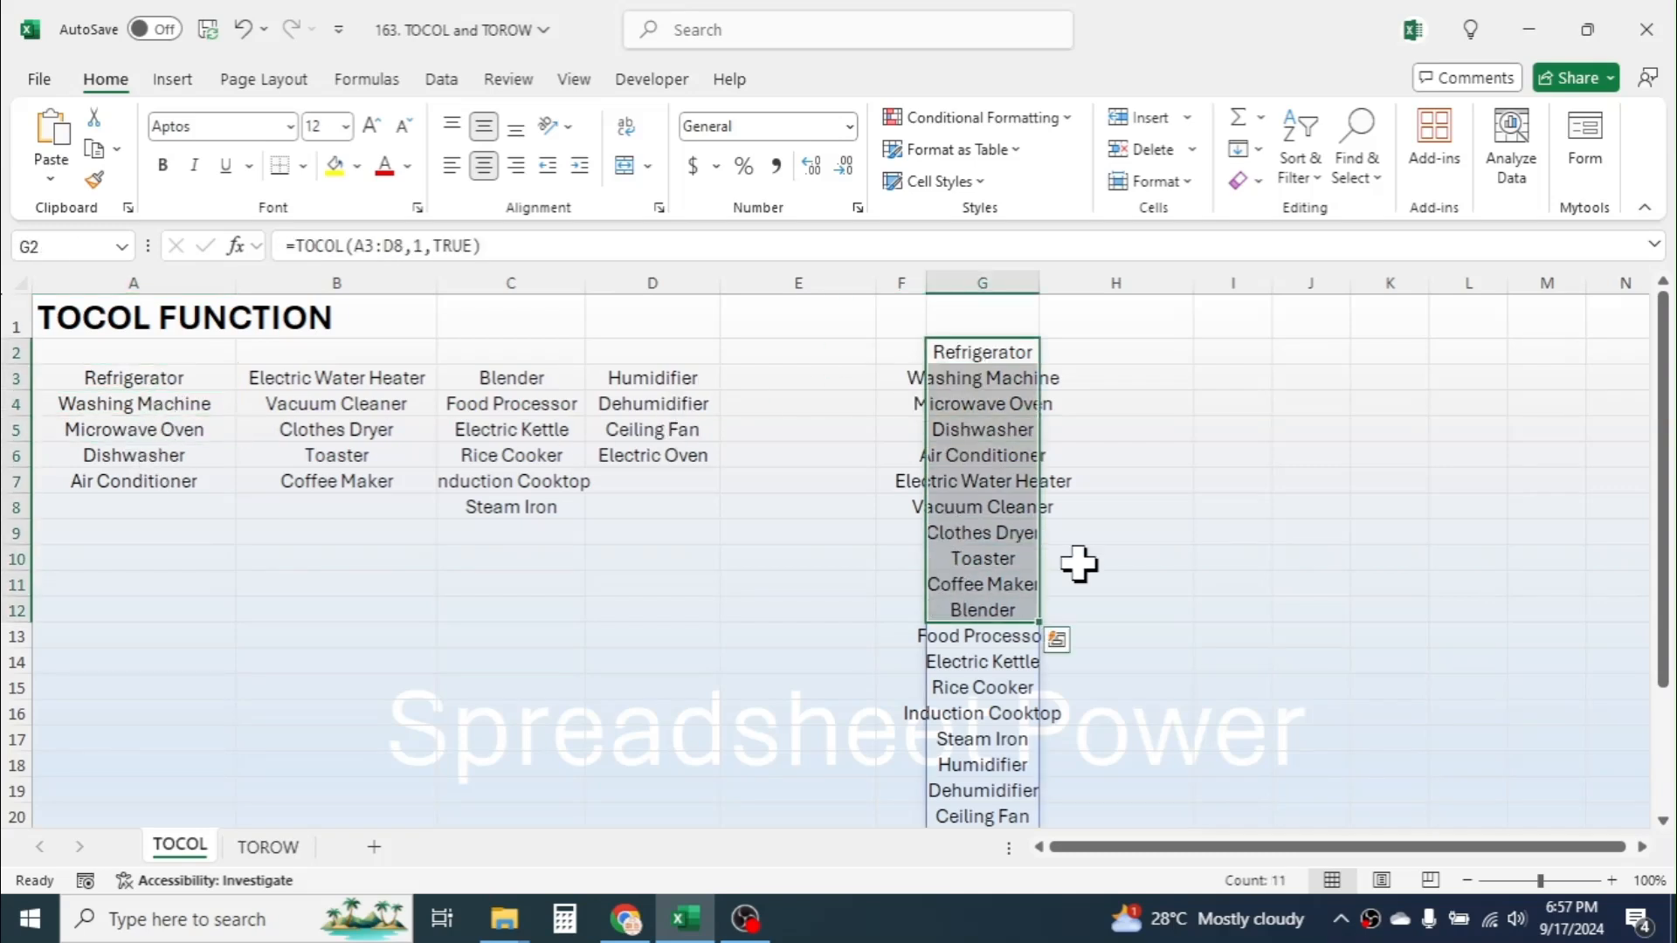
{"action": "left_click", "coordinate": [1232, 481]}
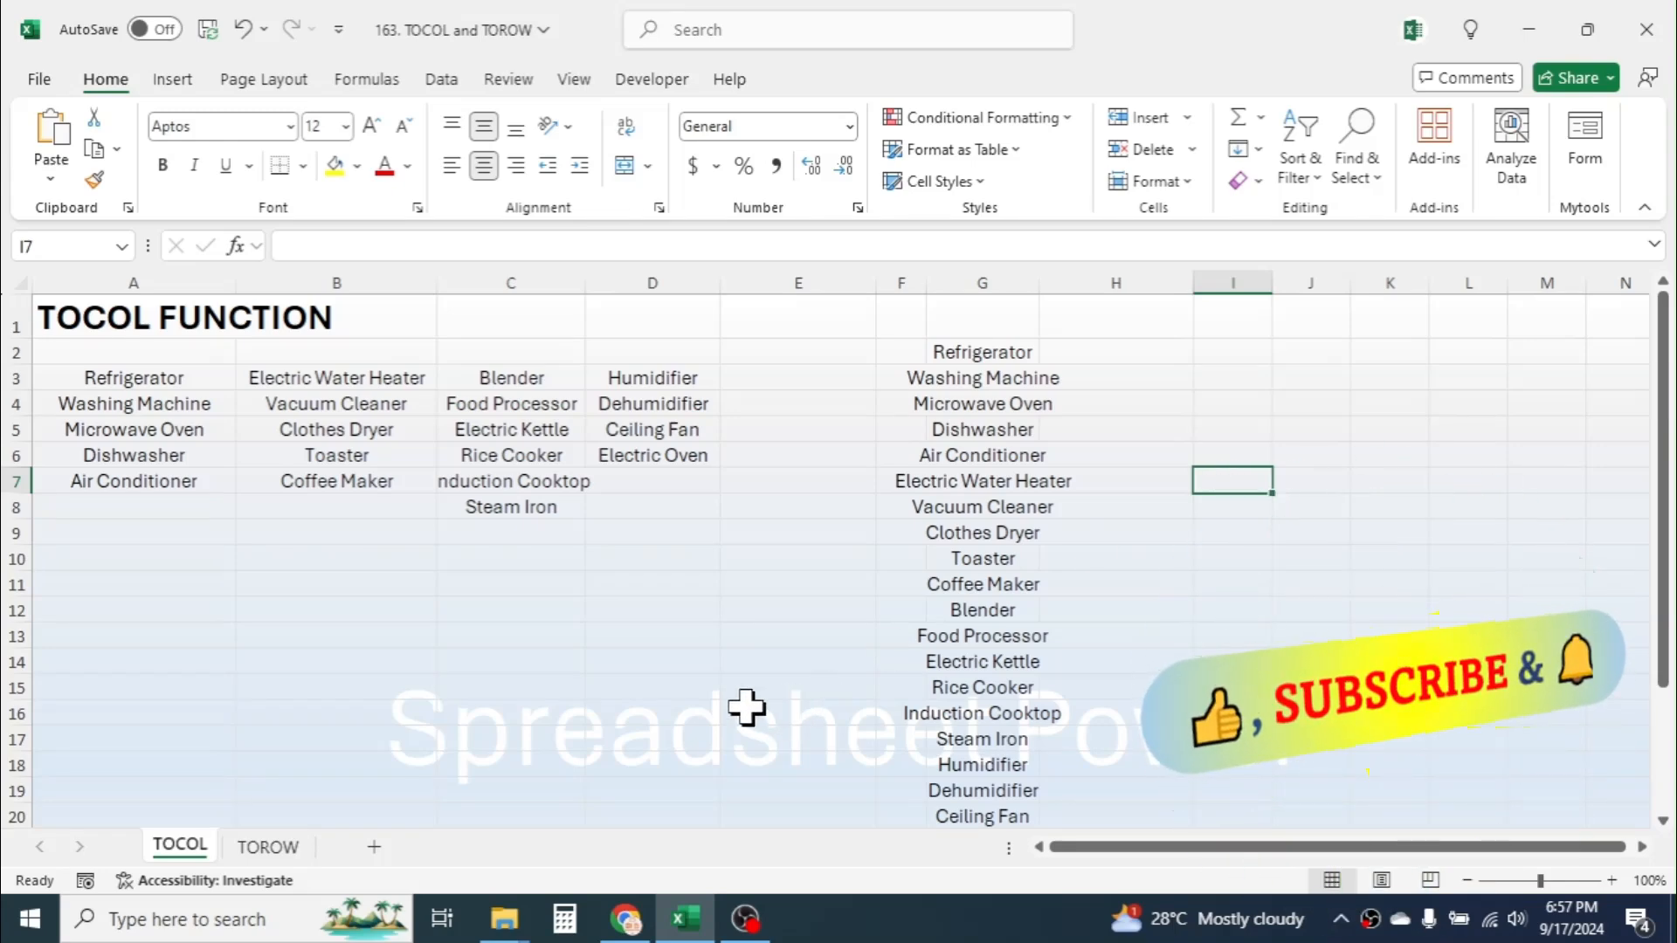
- On the TOROW sheet, enter =TOROW(A3:B14) in E2 to lay out the appliance table as a single row
{"action": "left_click", "coordinate": [279, 847]}
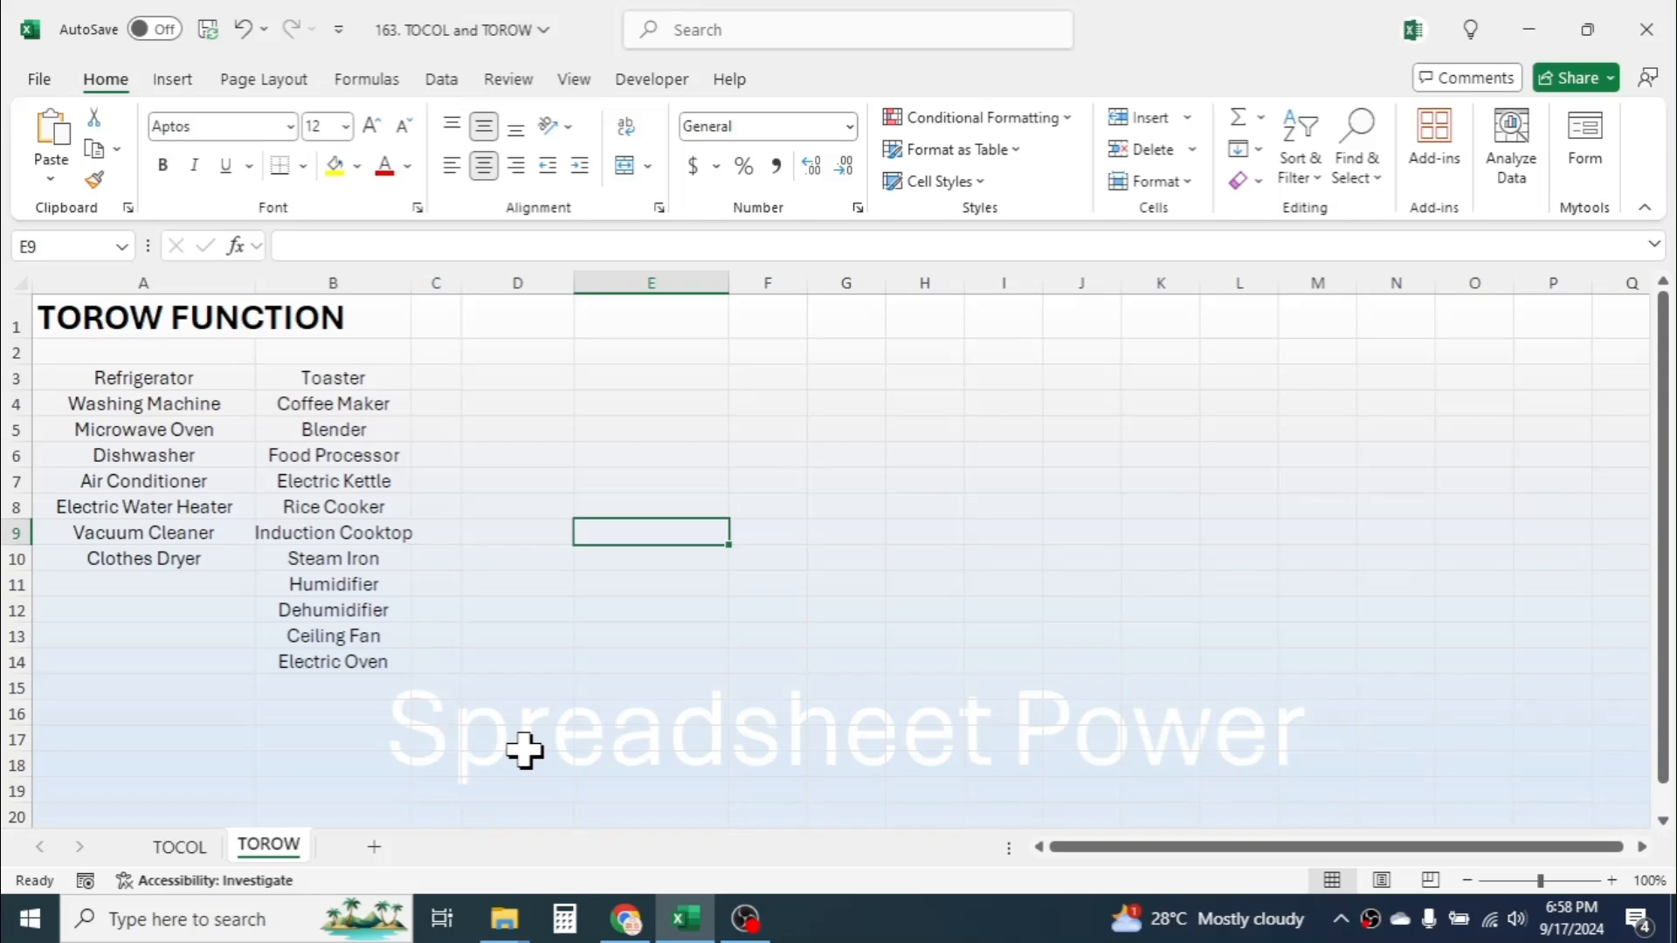
{"action": "left_click", "coordinate": [666, 354]}
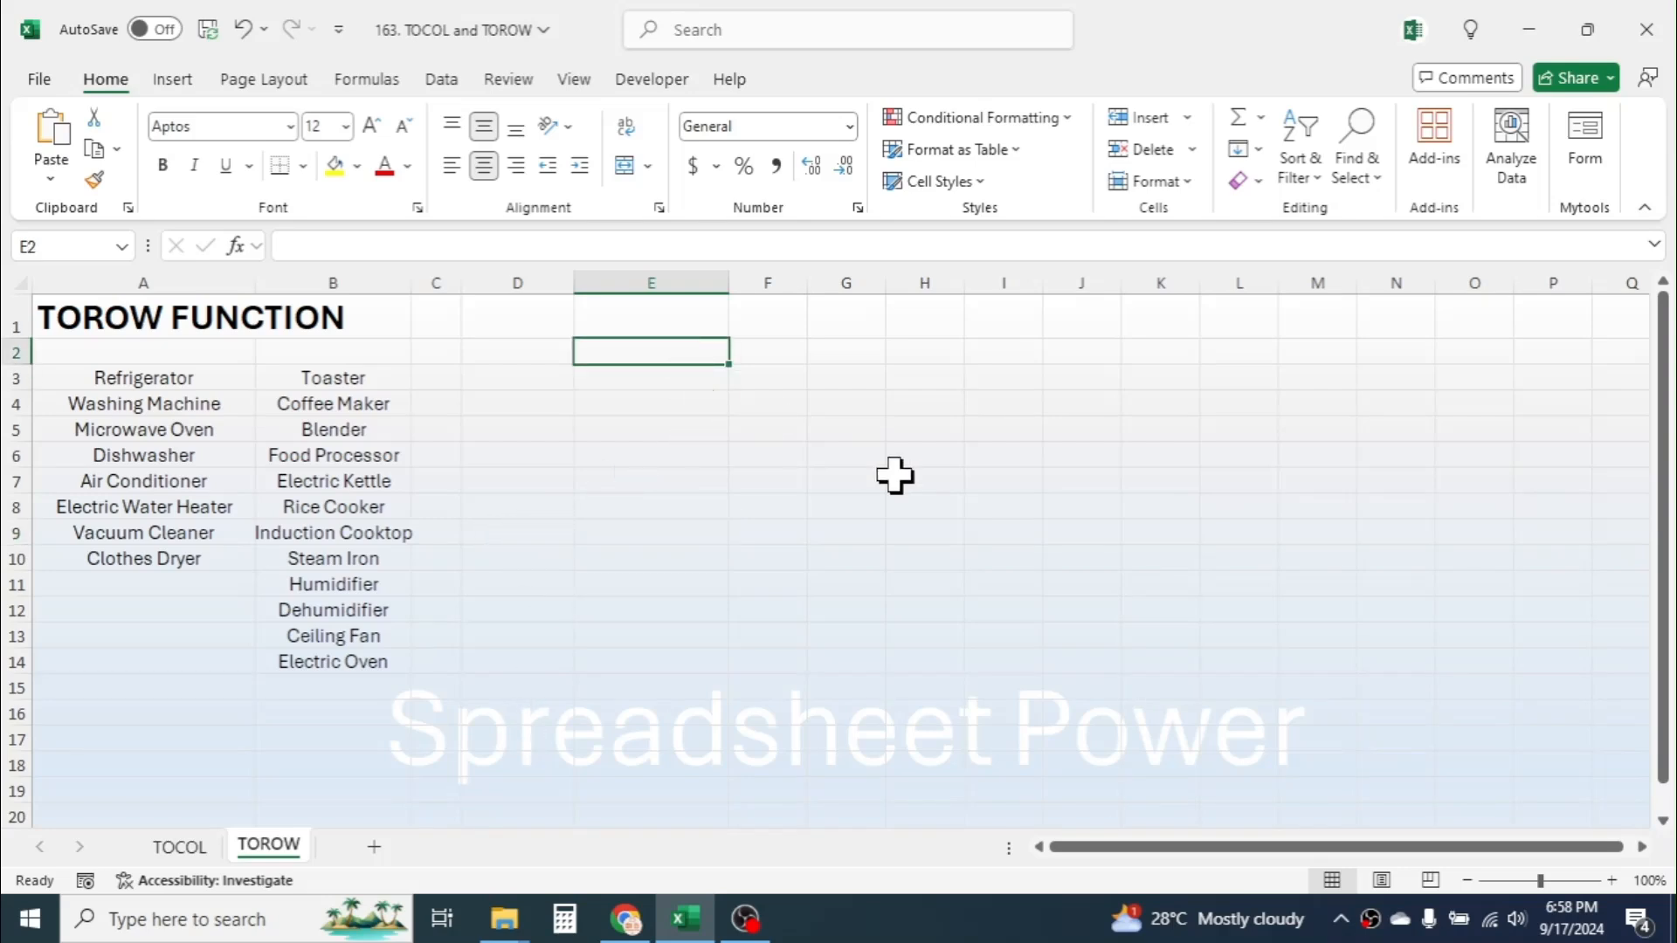
{"action": "type", "text": "="}
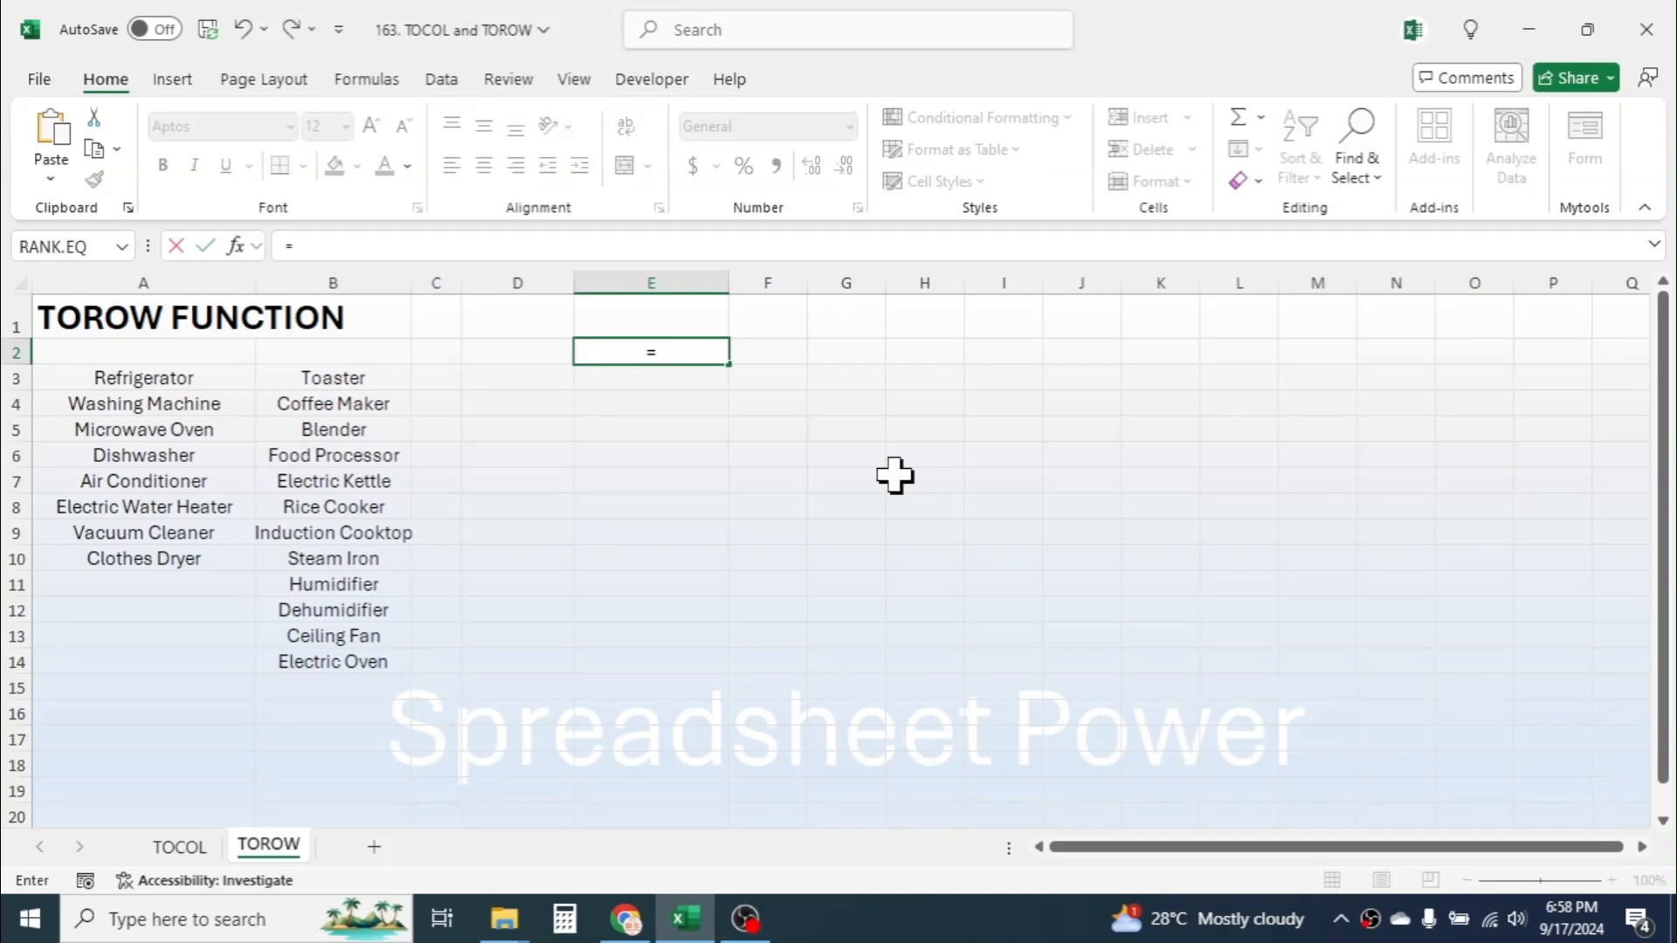
{"action": "type", "text": "TOROW"}
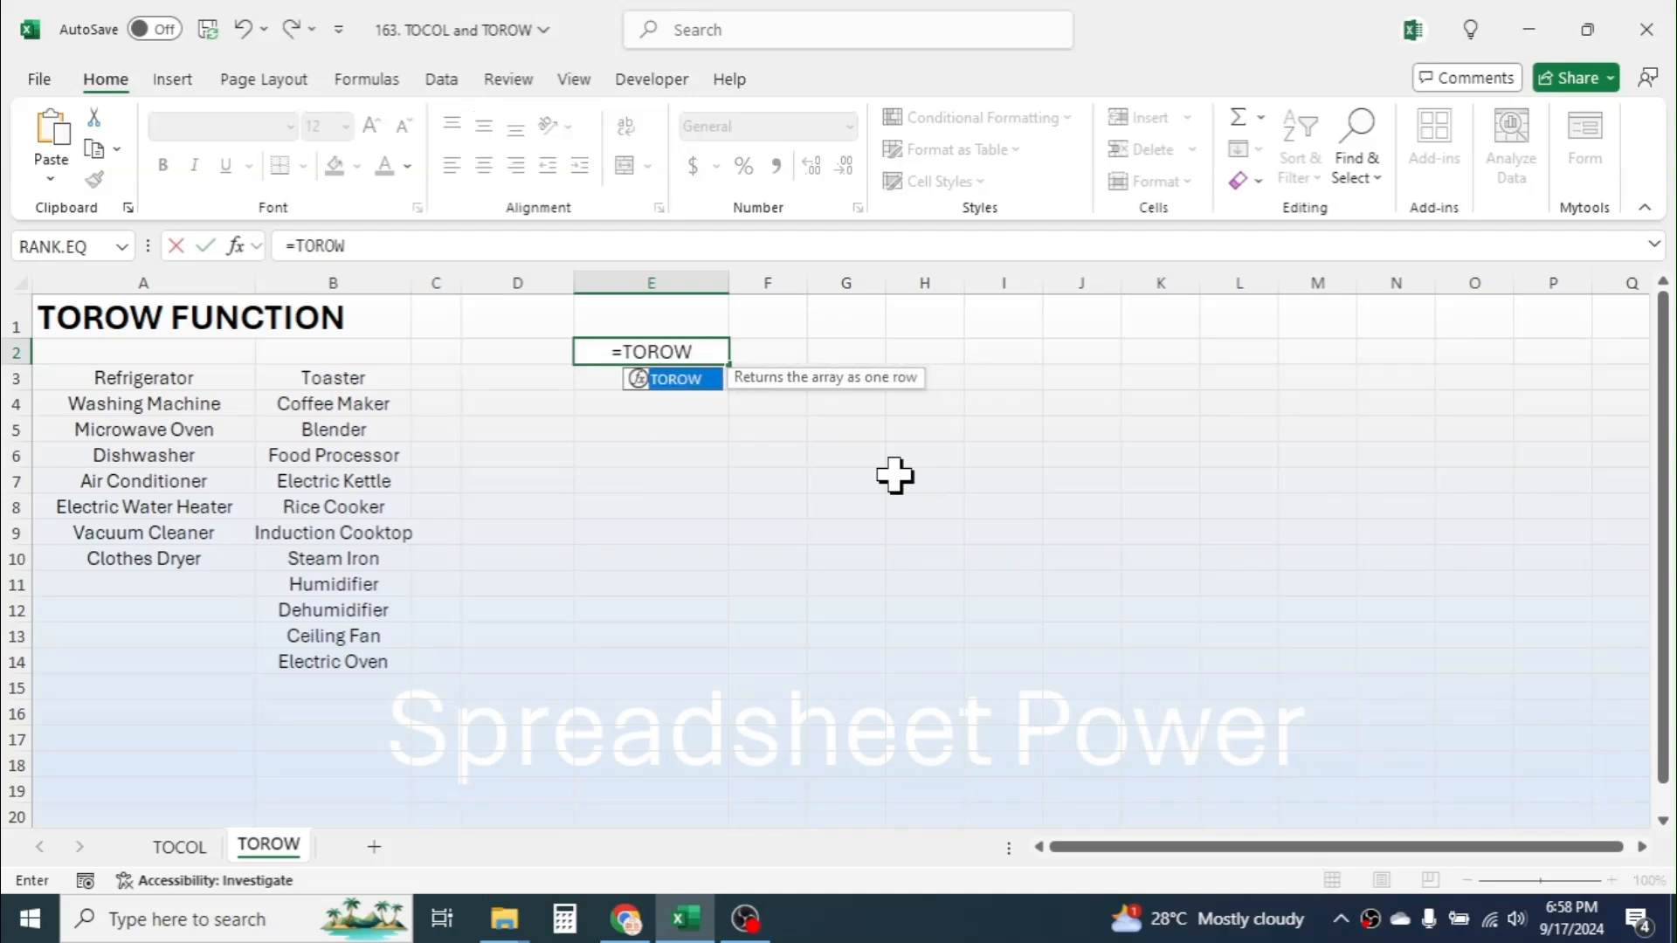
{"action": "type", "text": "("}
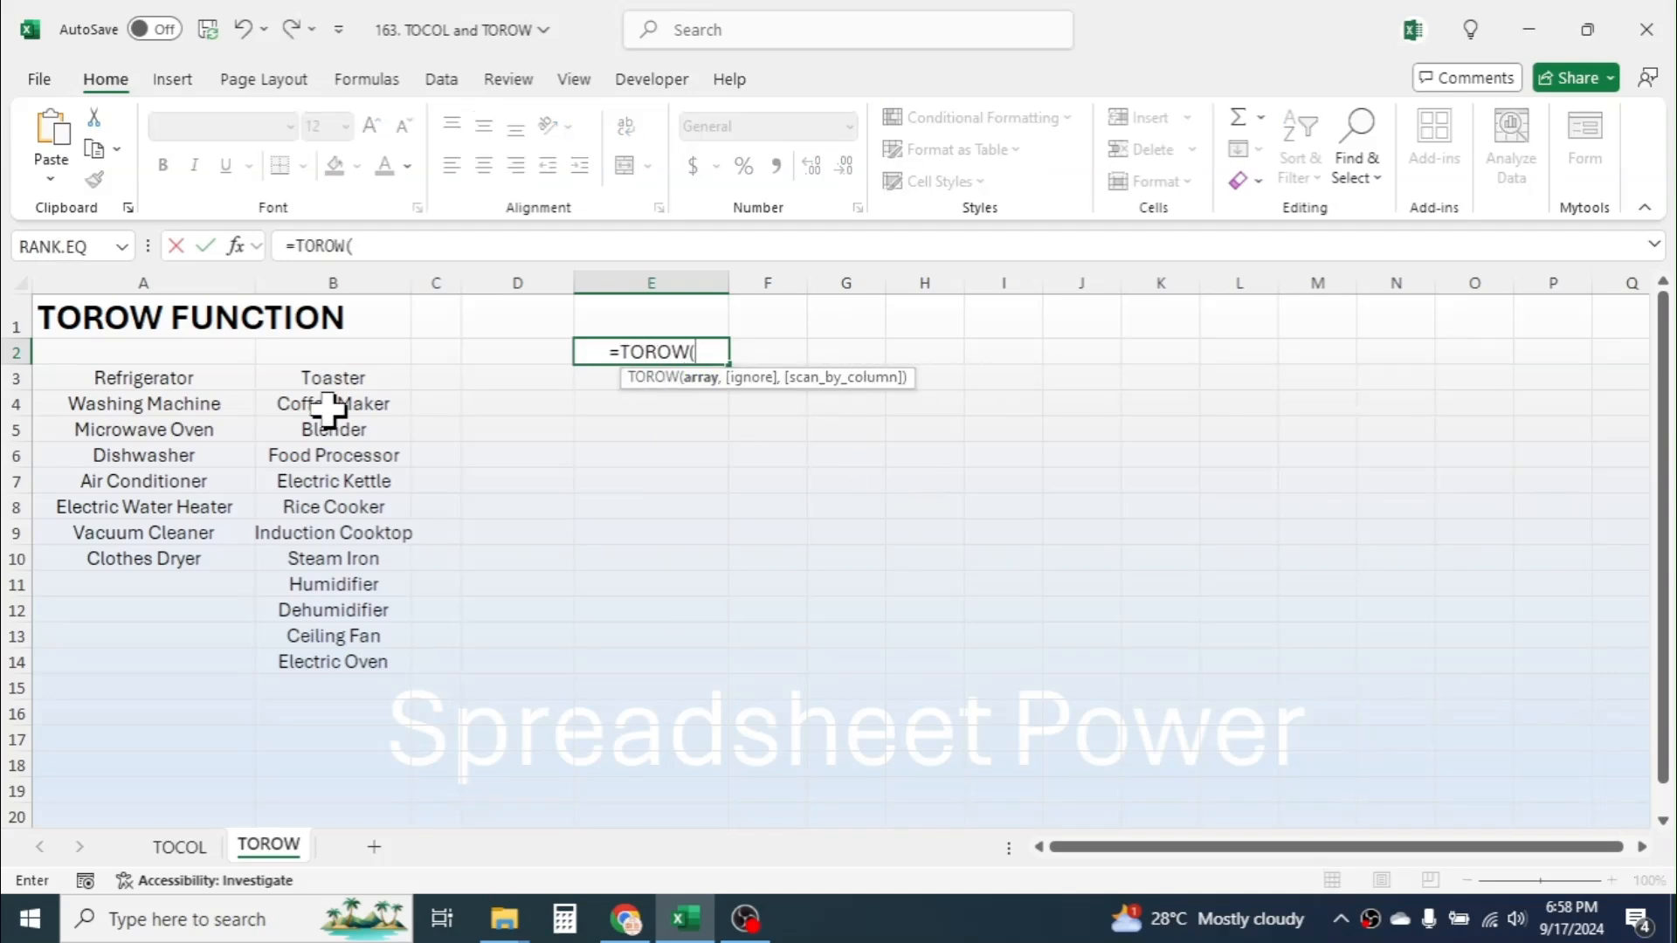
{"action": "left_click_drag", "start_coordinate": [176, 382], "coordinate": [364, 666]}
{"action": "type", "text": ")"}
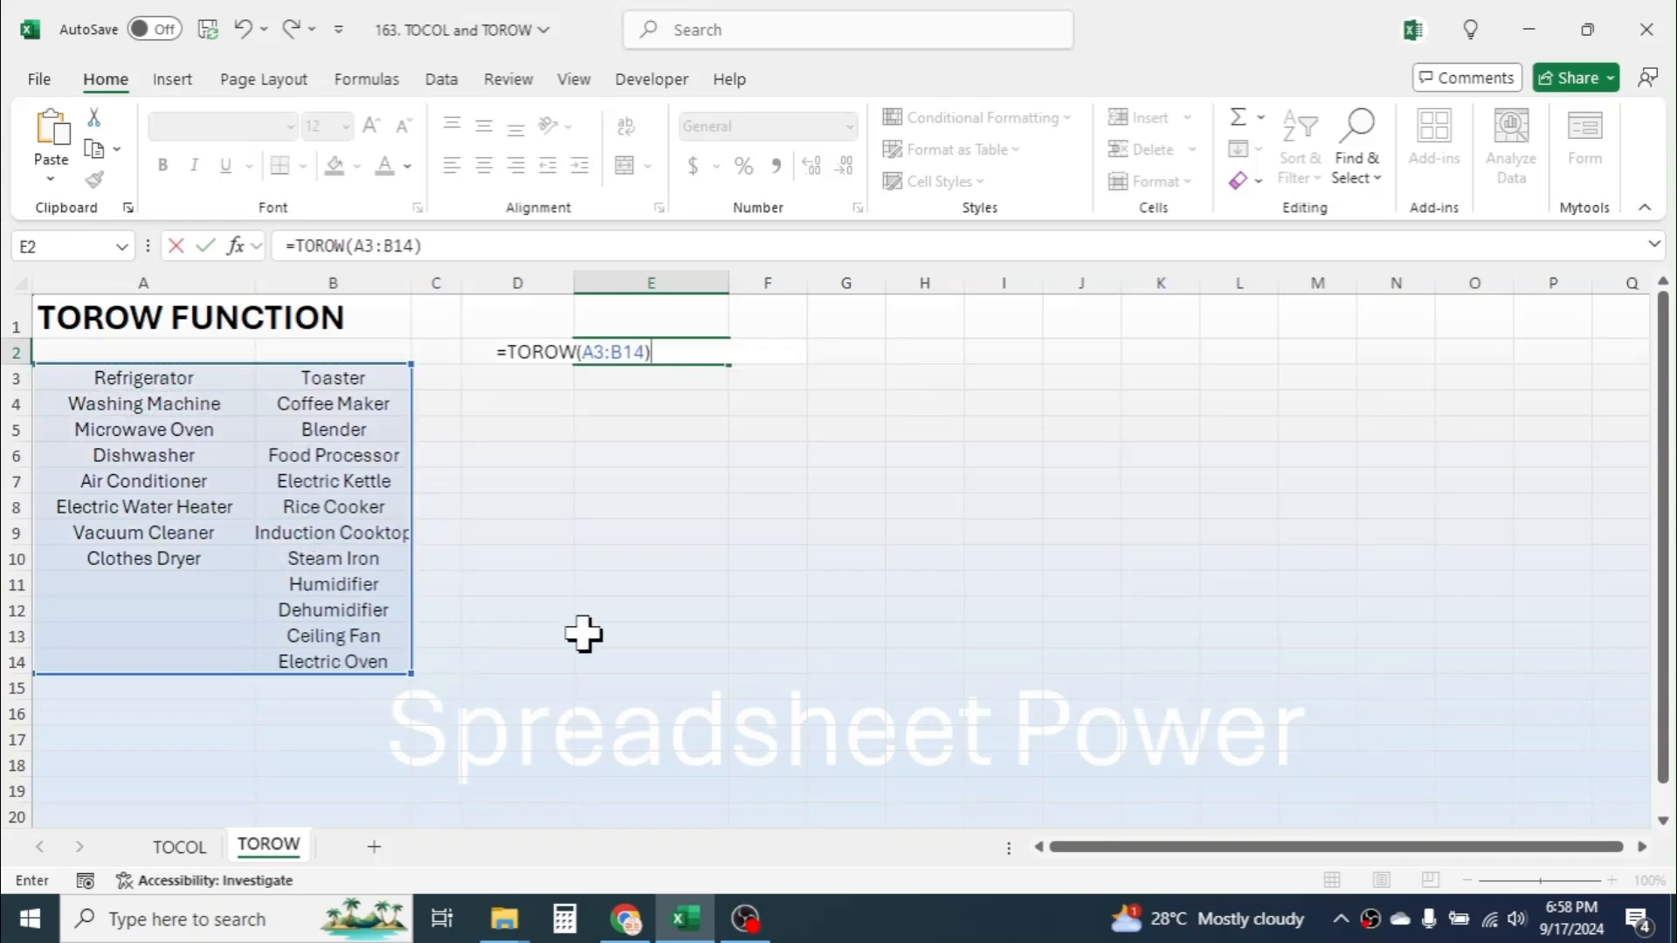
{"action": "key", "text": "Return"}
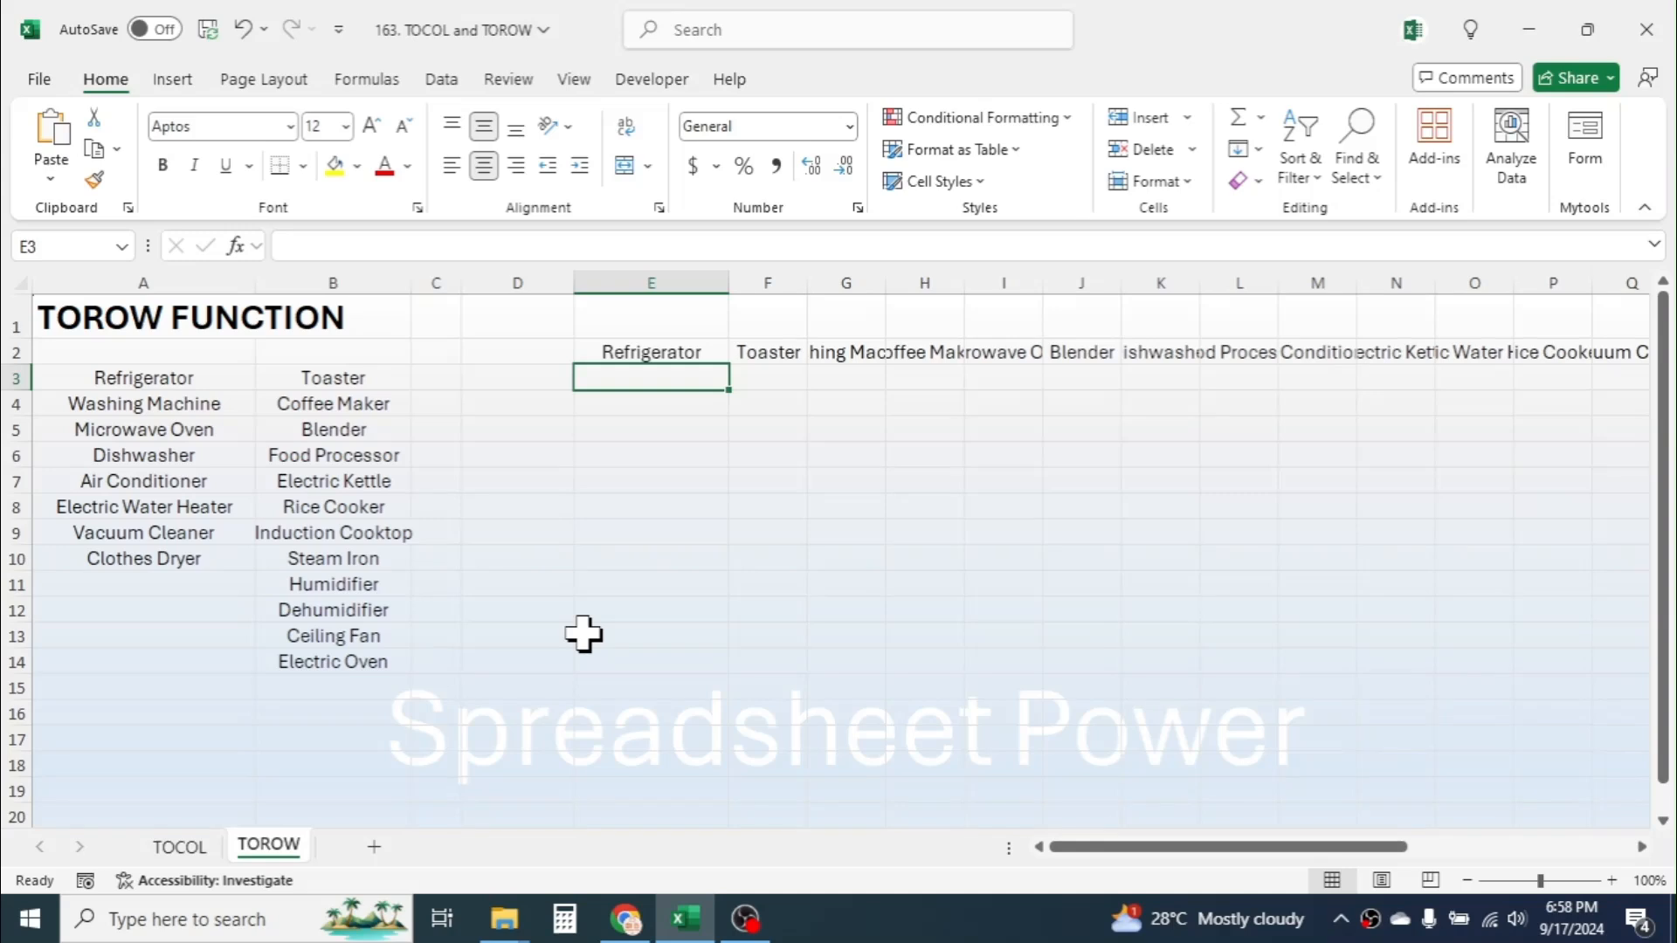
- Examine cells U2, W2 and Y2 near the end of the spilled row against the empty source cells A11:A13
{"action": "left_click", "coordinate": [621, 354]}
{"action": "left_click_drag", "start_coordinate": [1175, 847], "coordinate": [1427, 851]}
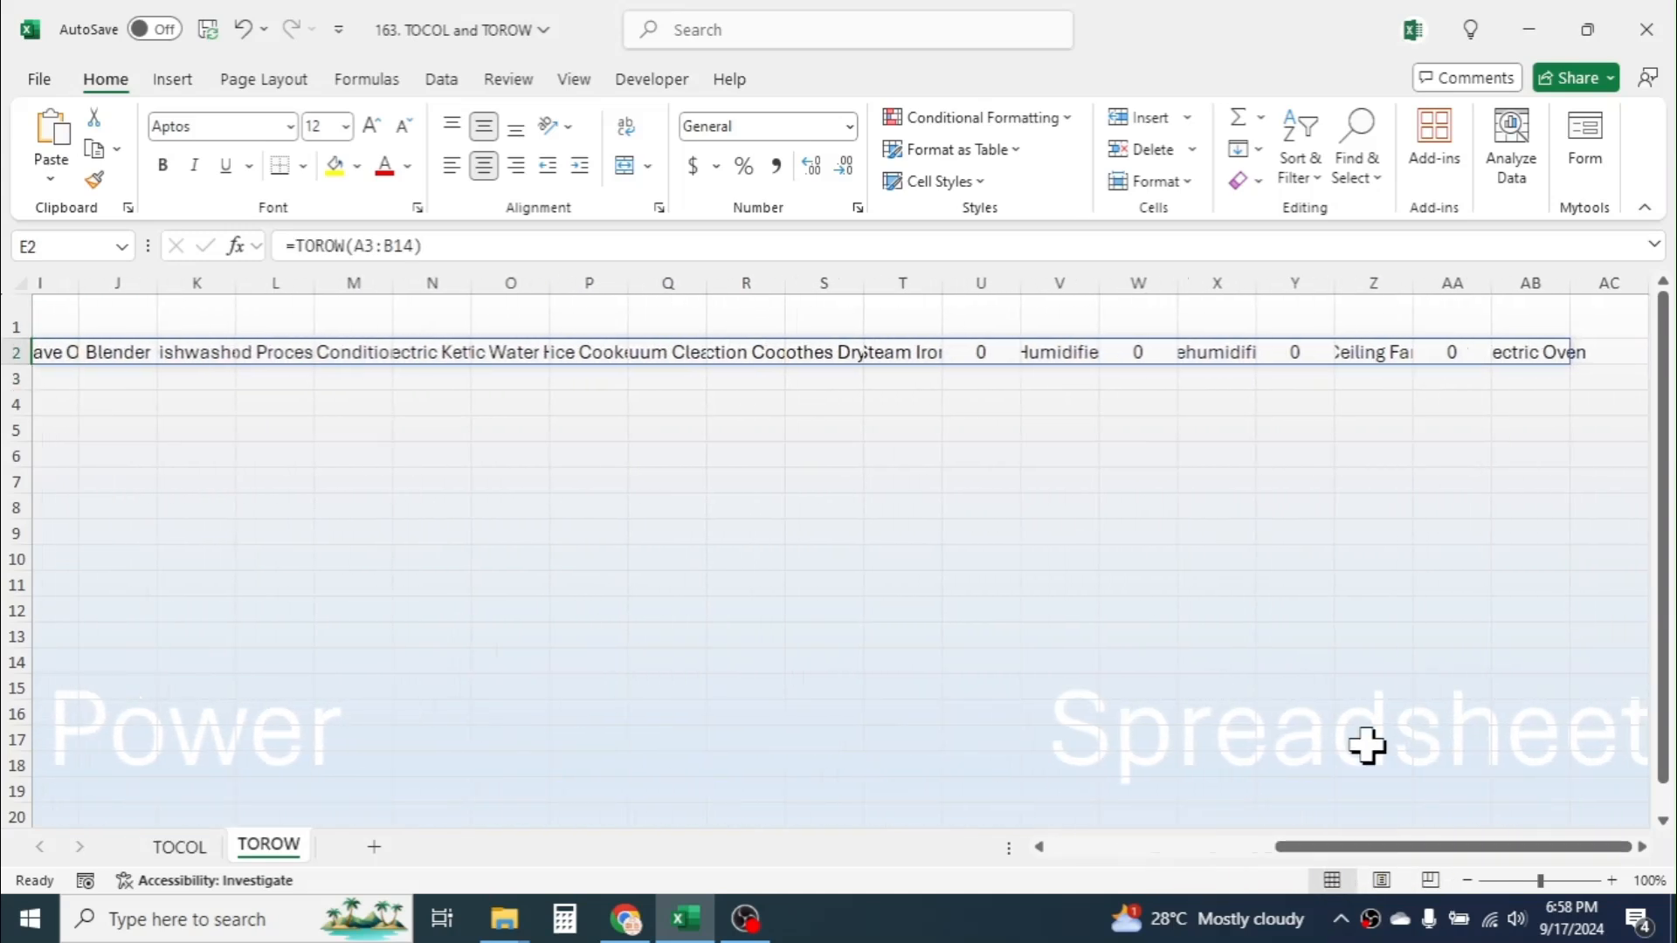
{"action": "left_click", "coordinate": [983, 359]}
{"action": "left_click", "coordinate": [1136, 354]}
{"action": "left_click", "coordinate": [1295, 352]}
{"action": "left_click_drag", "start_coordinate": [1365, 854], "coordinate": [1121, 862]}
{"action": "left_click", "coordinate": [115, 581]}
{"action": "left_click", "coordinate": [127, 606]}
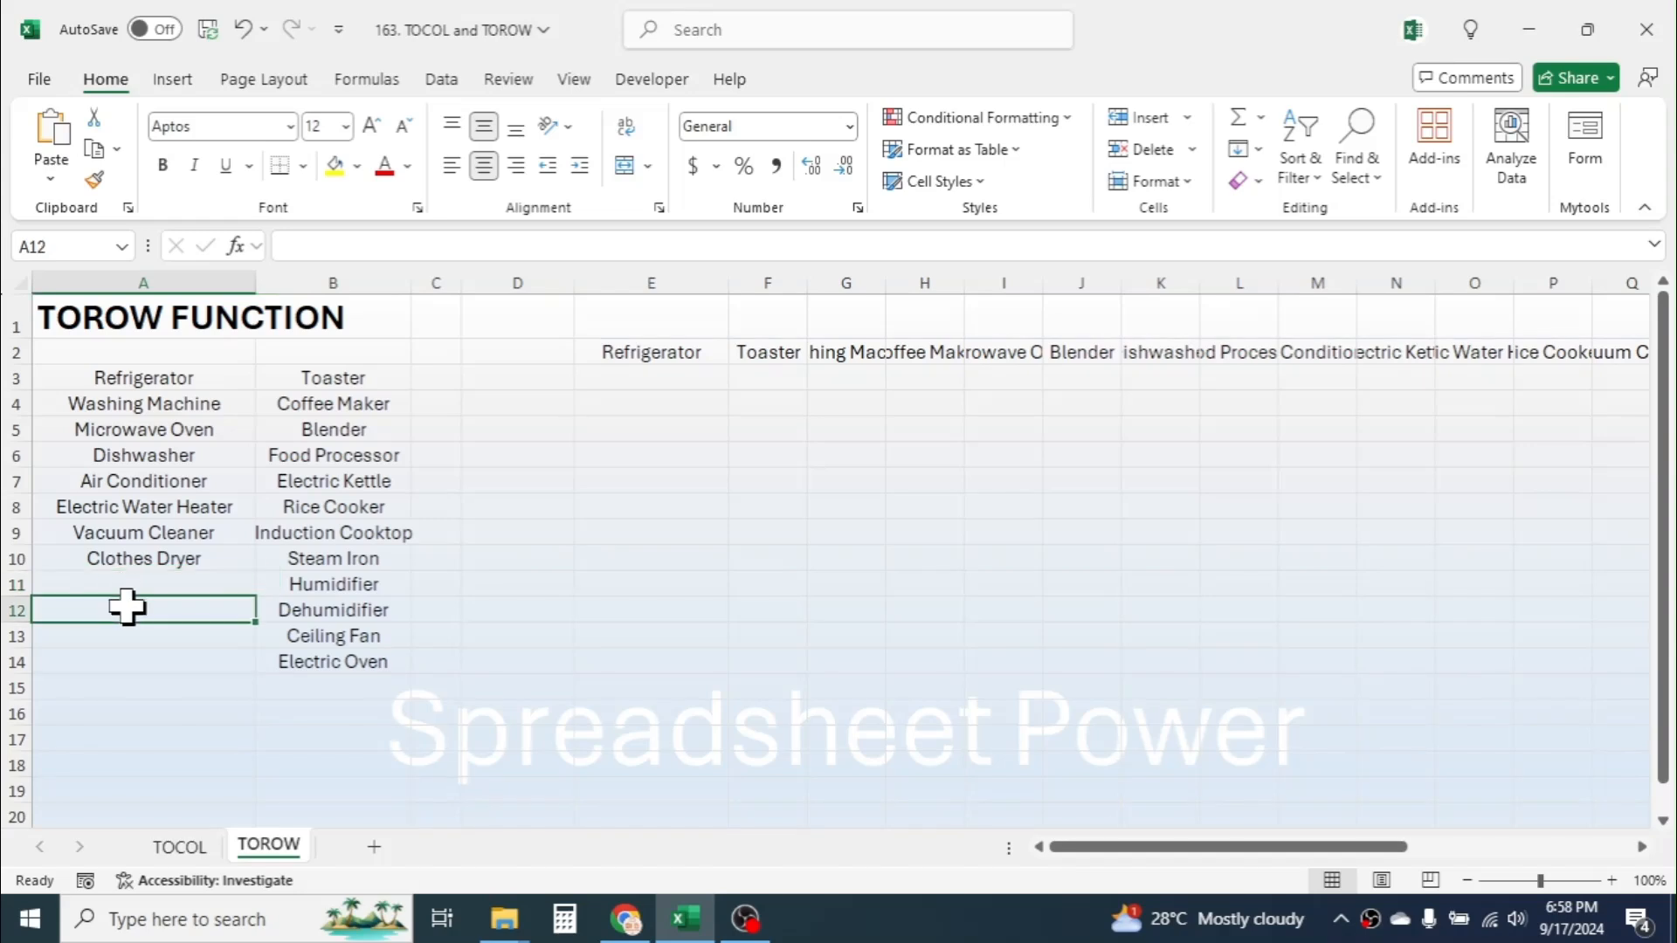
{"action": "left_click", "coordinate": [139, 633]}
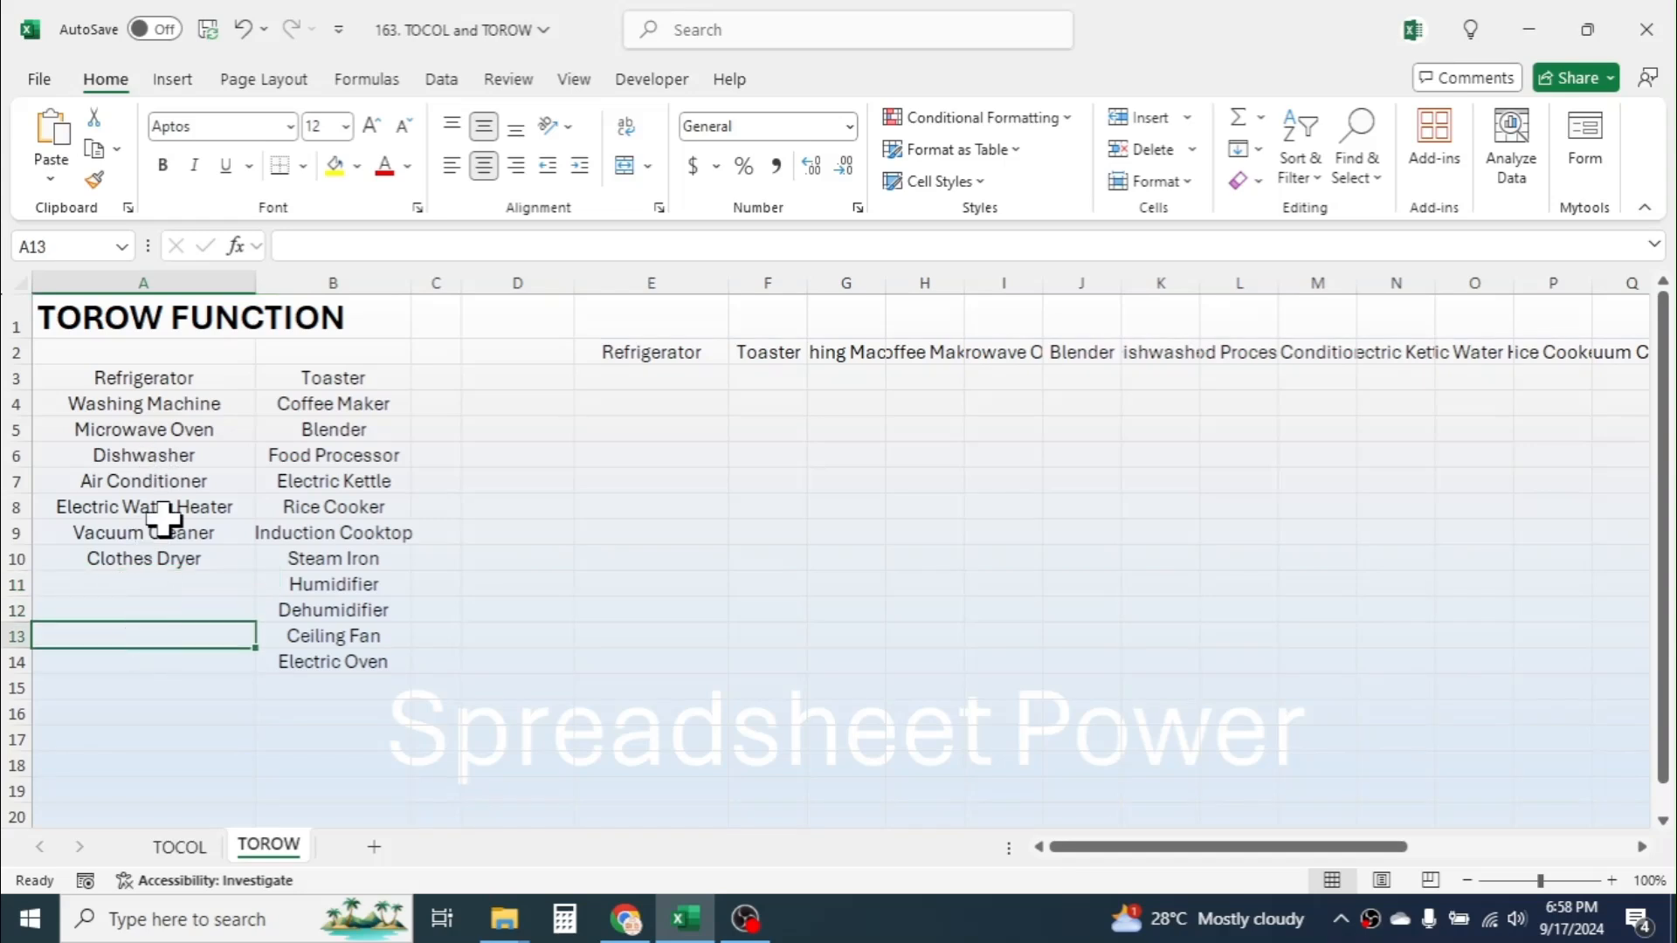
- Add the ignore argument 1 (Ignore blanks) to the formula in E2, making it =TOROW(A3:B14,1), and check the resulting row
{"action": "double_click", "coordinate": [661, 349]}
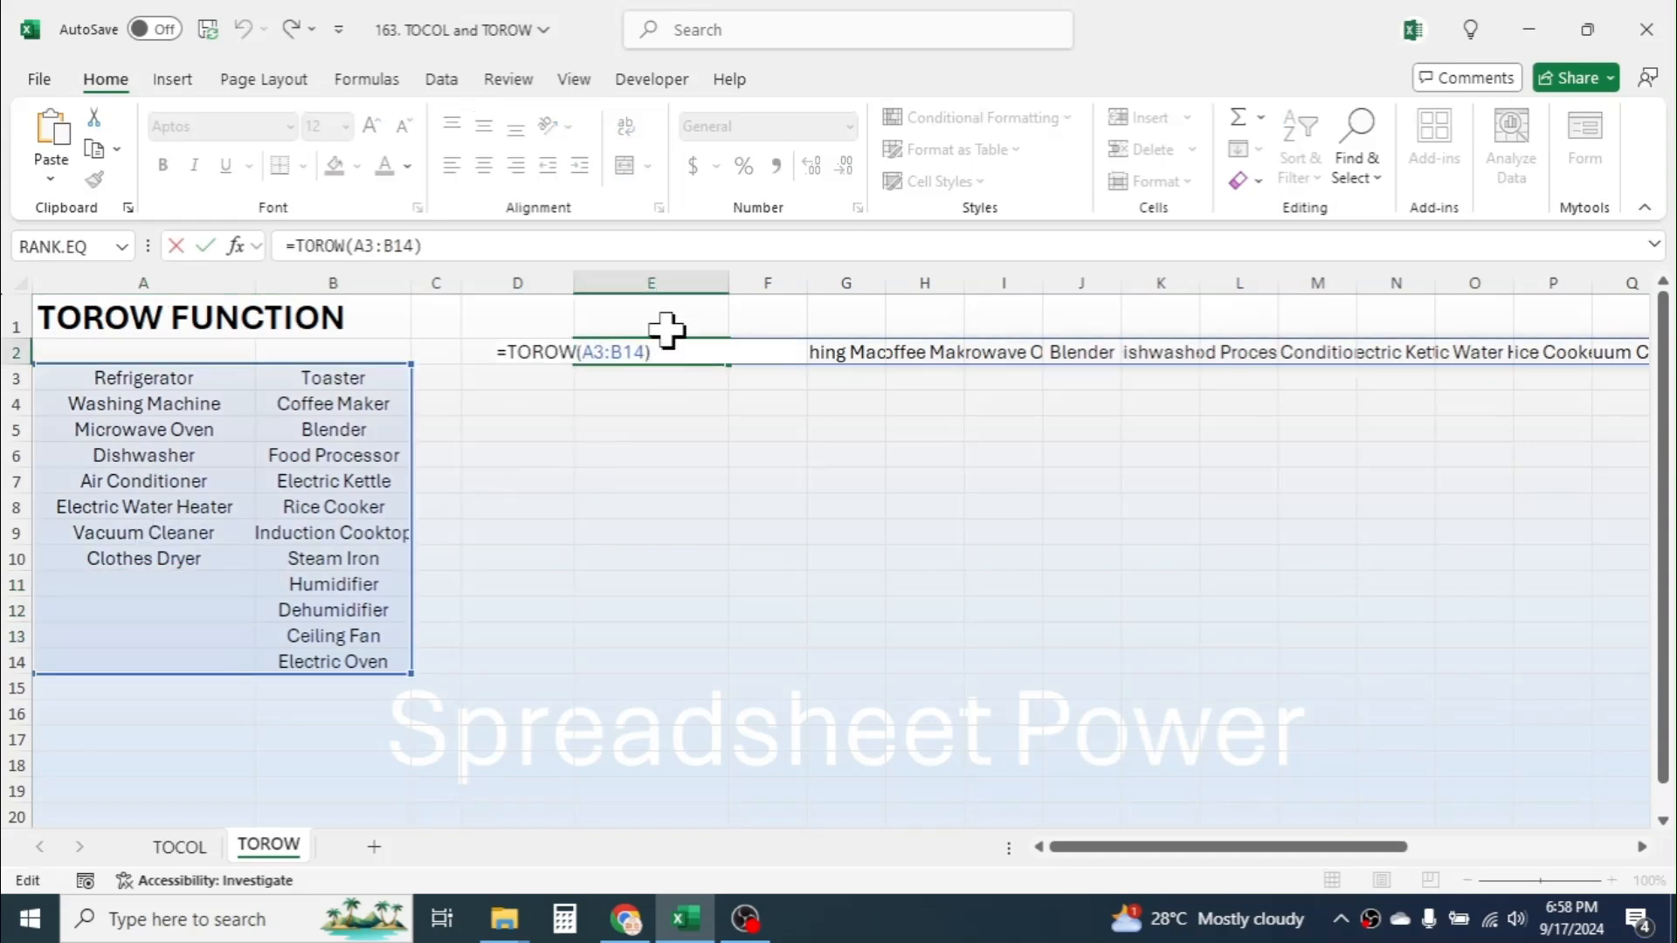
{"action": "left_click", "coordinate": [647, 351]}
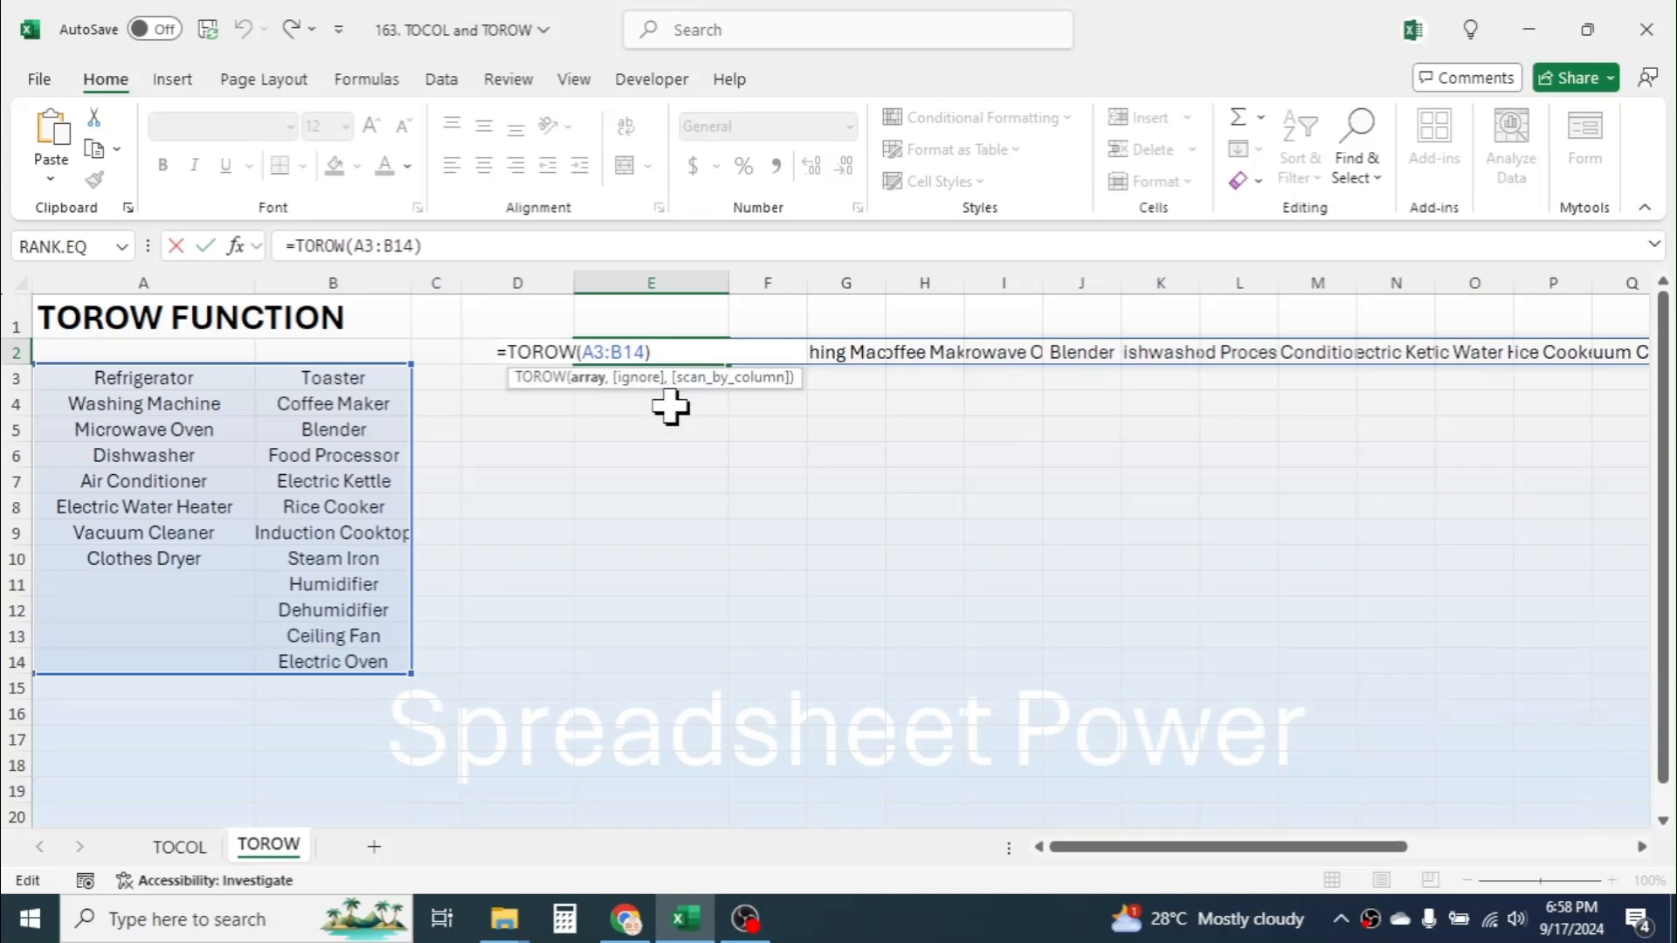
{"action": "type", "text": ","}
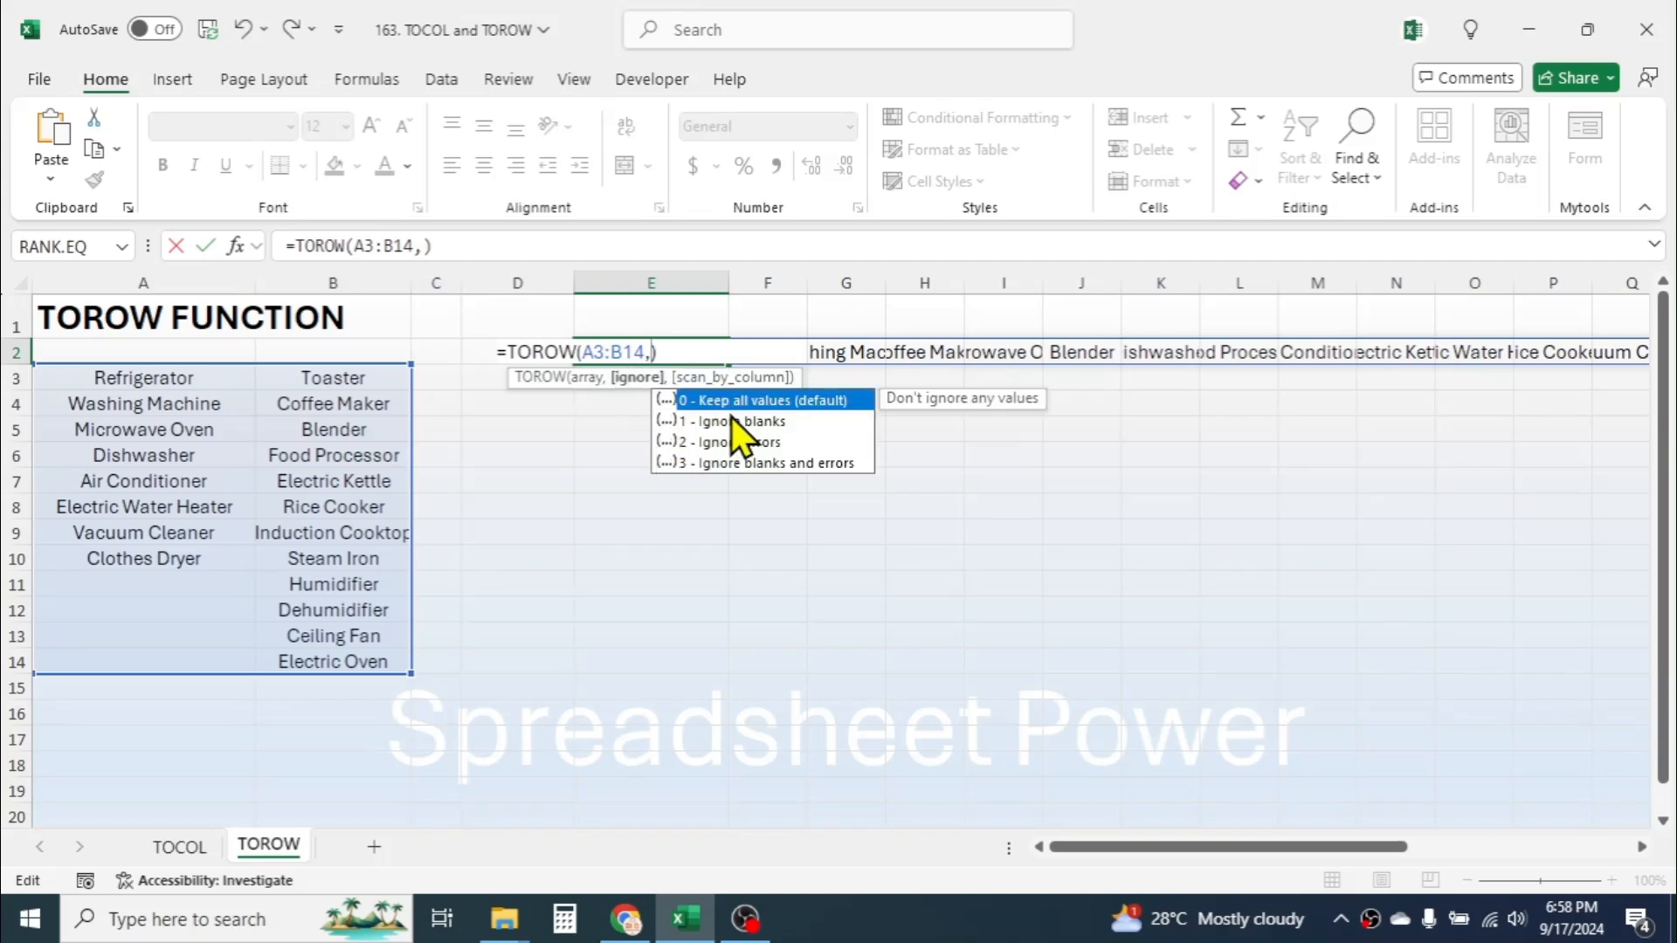
{"action": "double_click", "coordinate": [749, 421]}
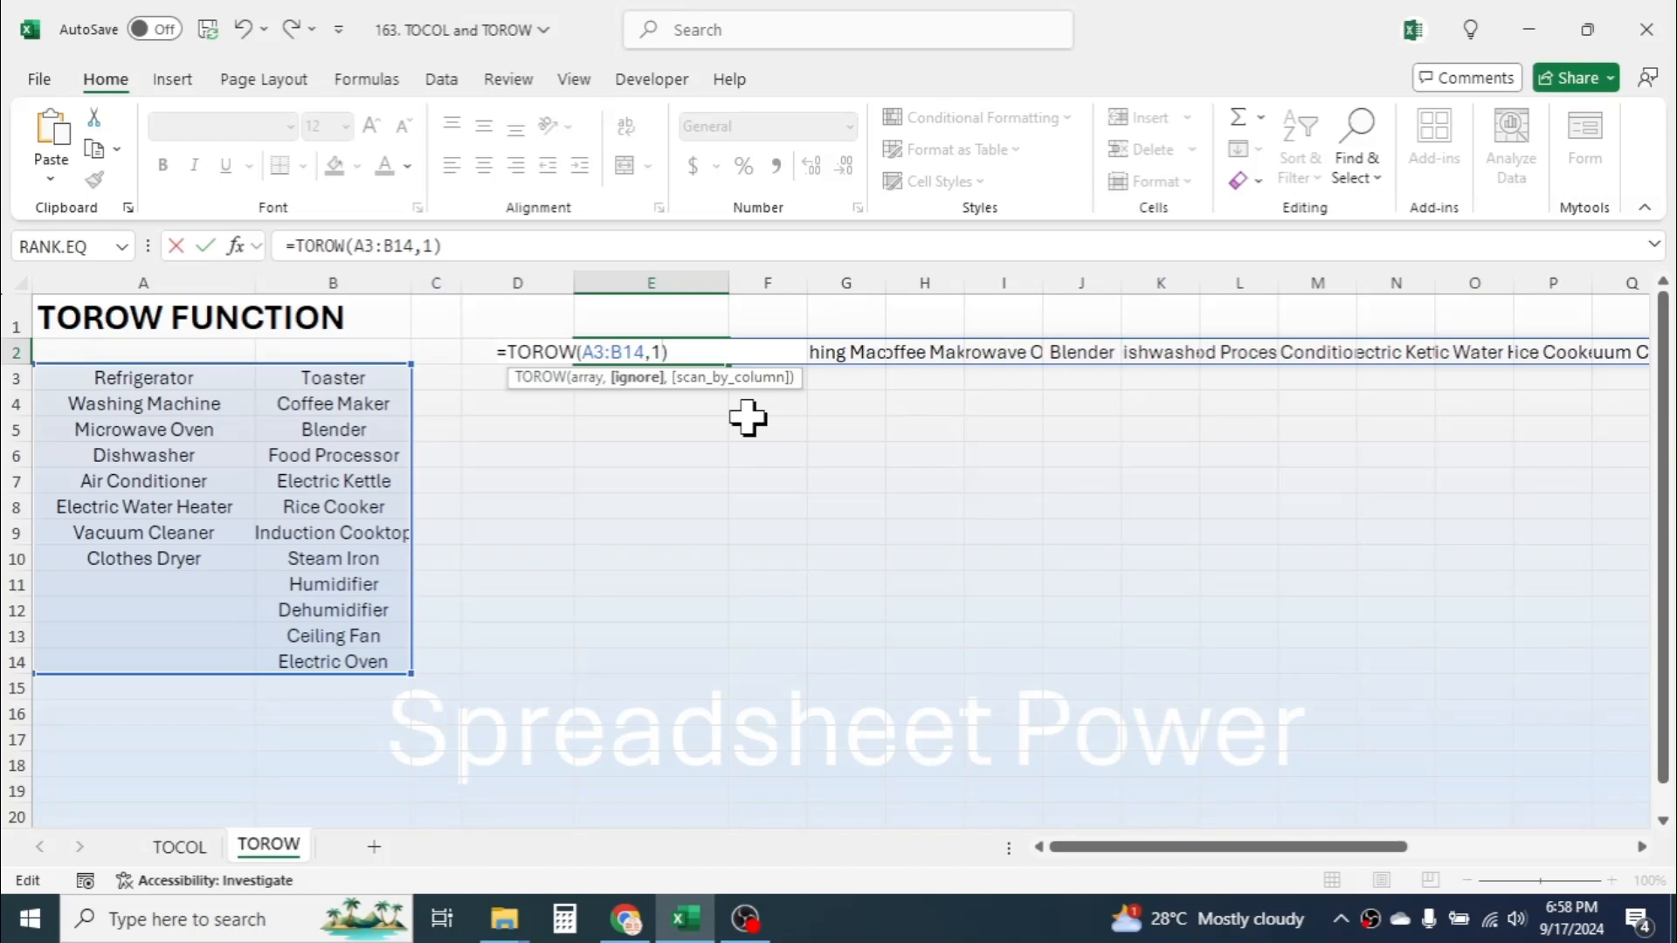
{"action": "key", "text": "Return"}
{"action": "left_click_drag", "start_coordinate": [1179, 847], "coordinate": [1066, 847]}
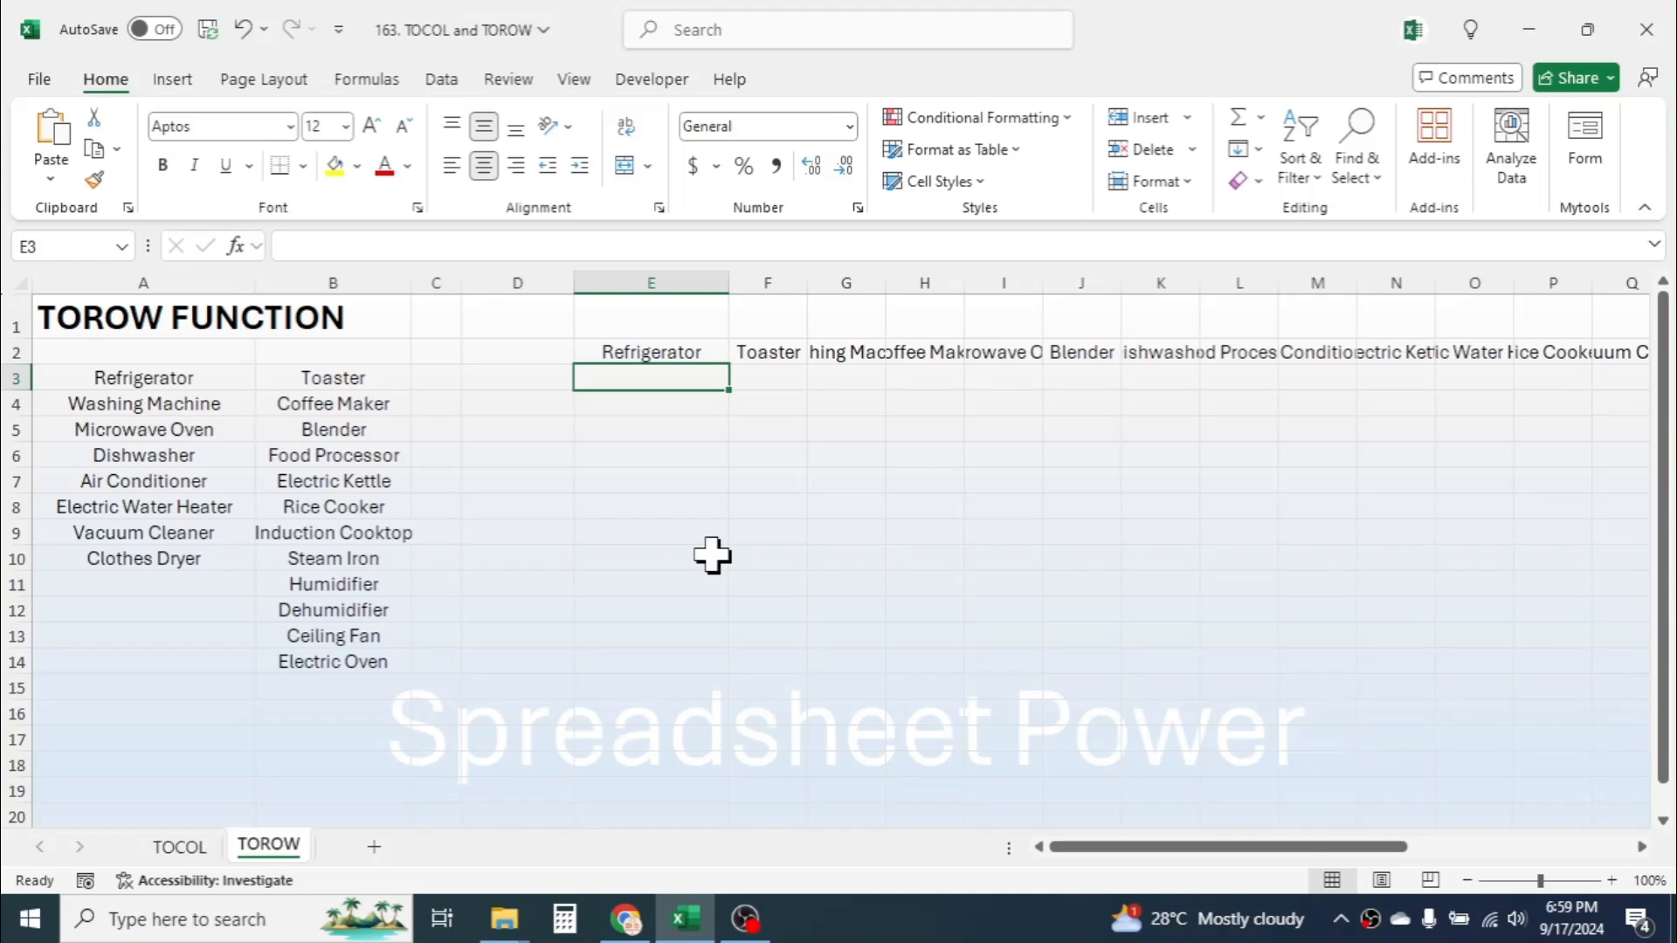
{"action": "left_click", "coordinate": [925, 455]}
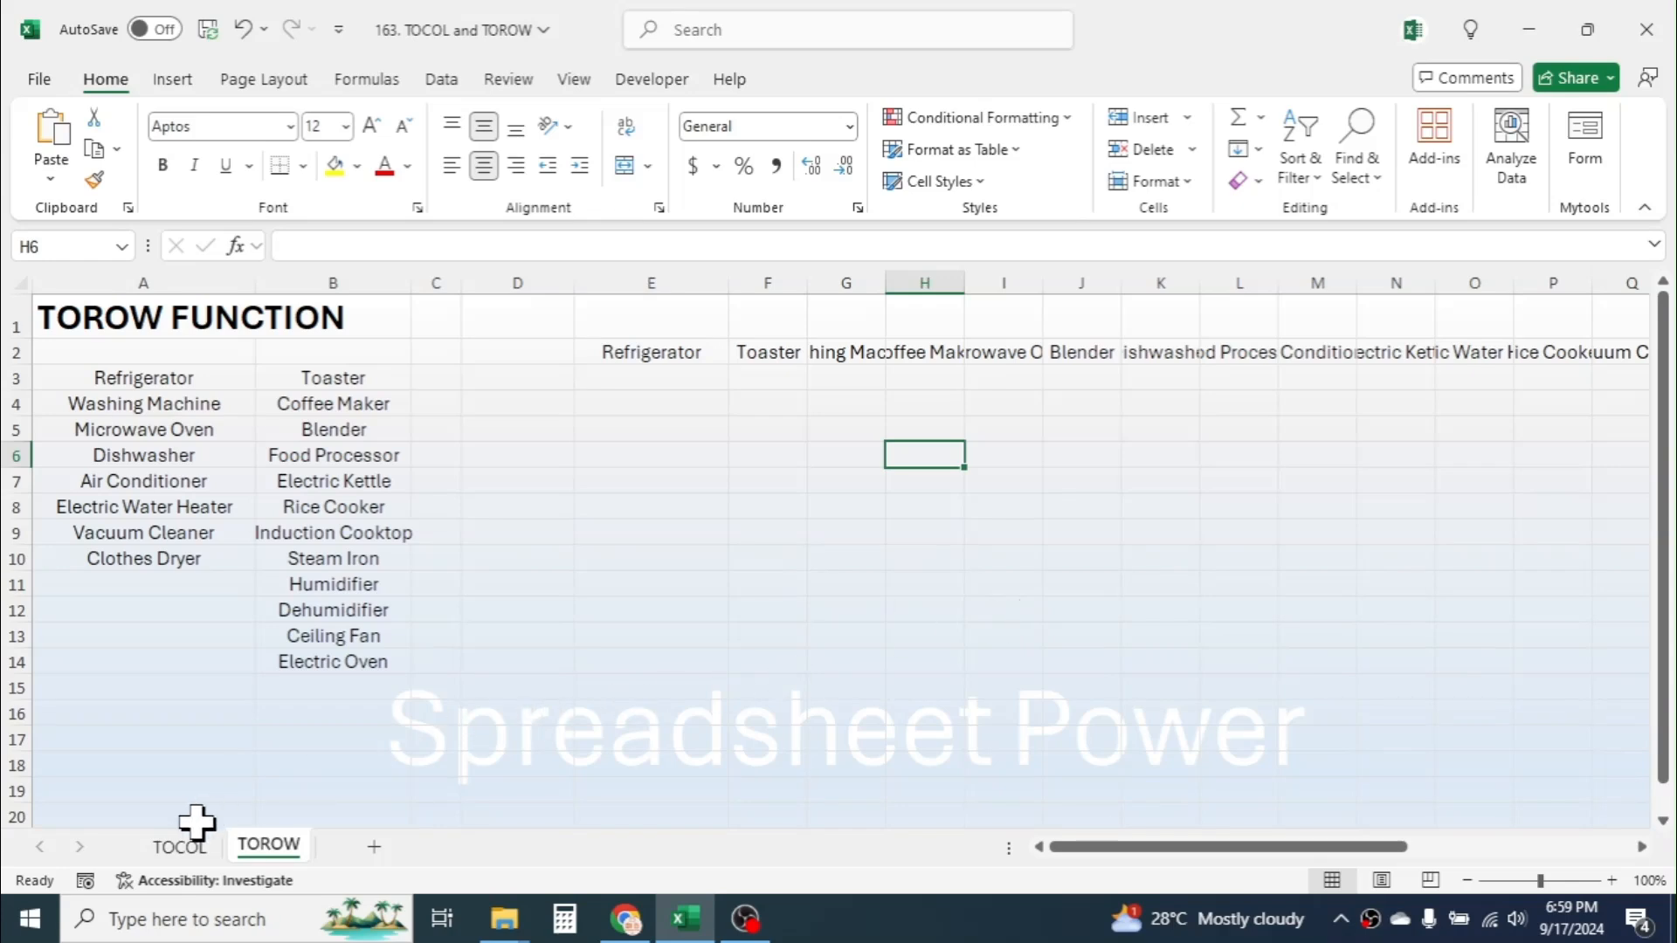
- Return to the TOCOL sheet, and open the DatatoColumn text file from the desktop in a maximized Notepad window to view its macro code
{"action": "left_click", "coordinate": [180, 848]}
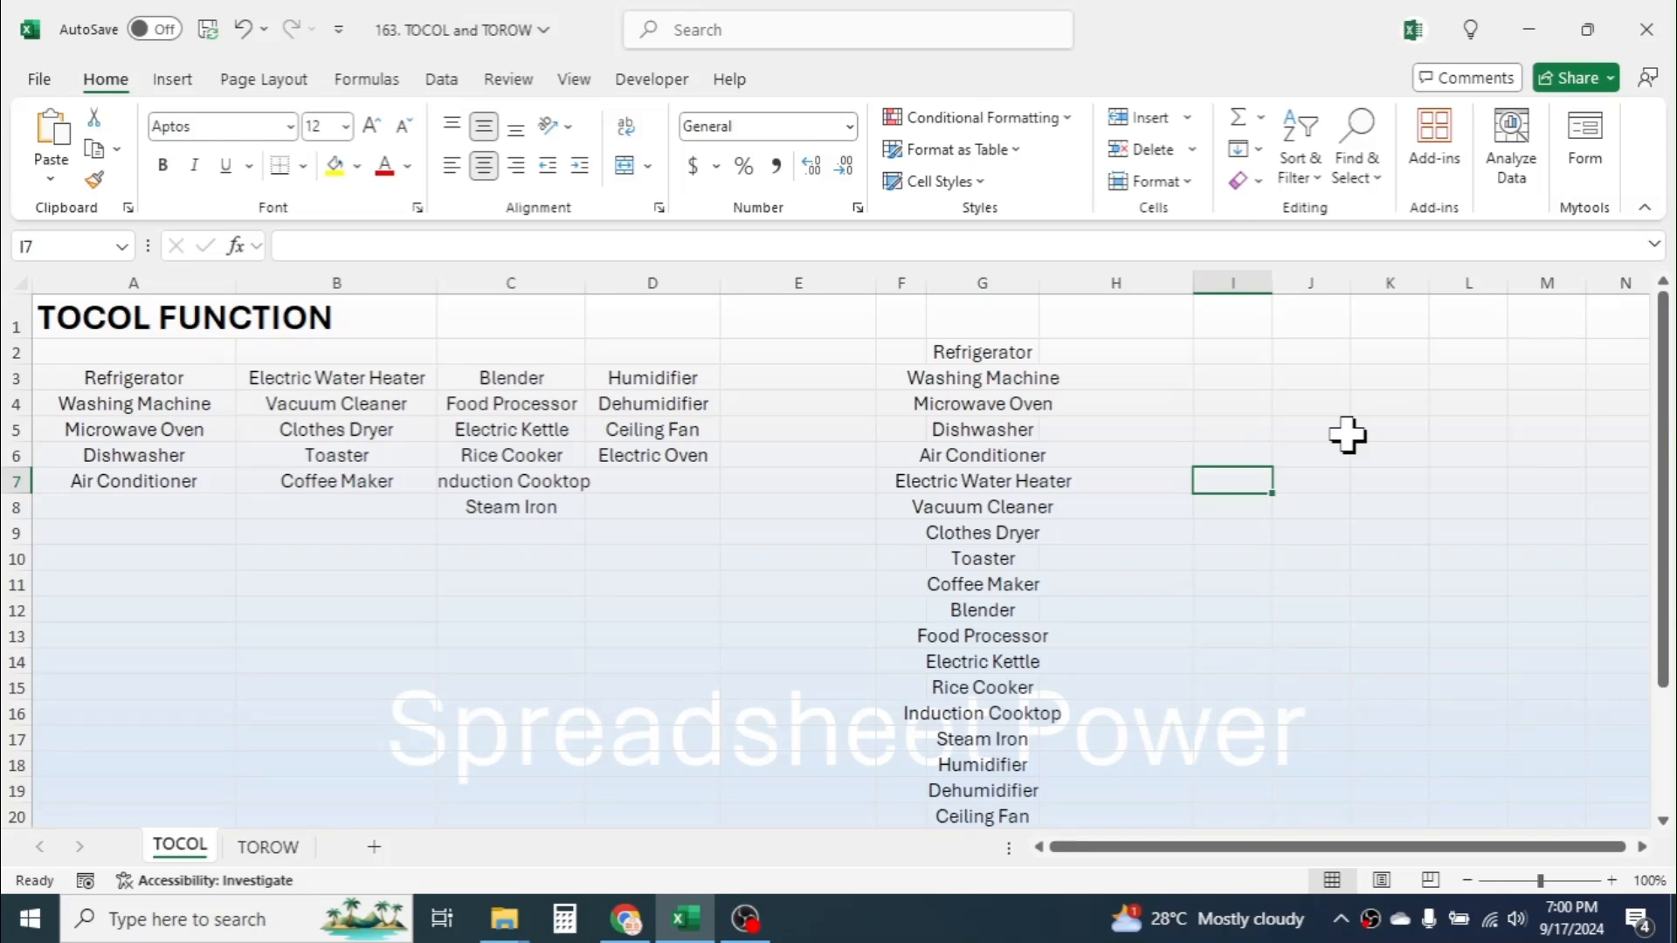
{"action": "left_click", "coordinate": [1544, 29]}
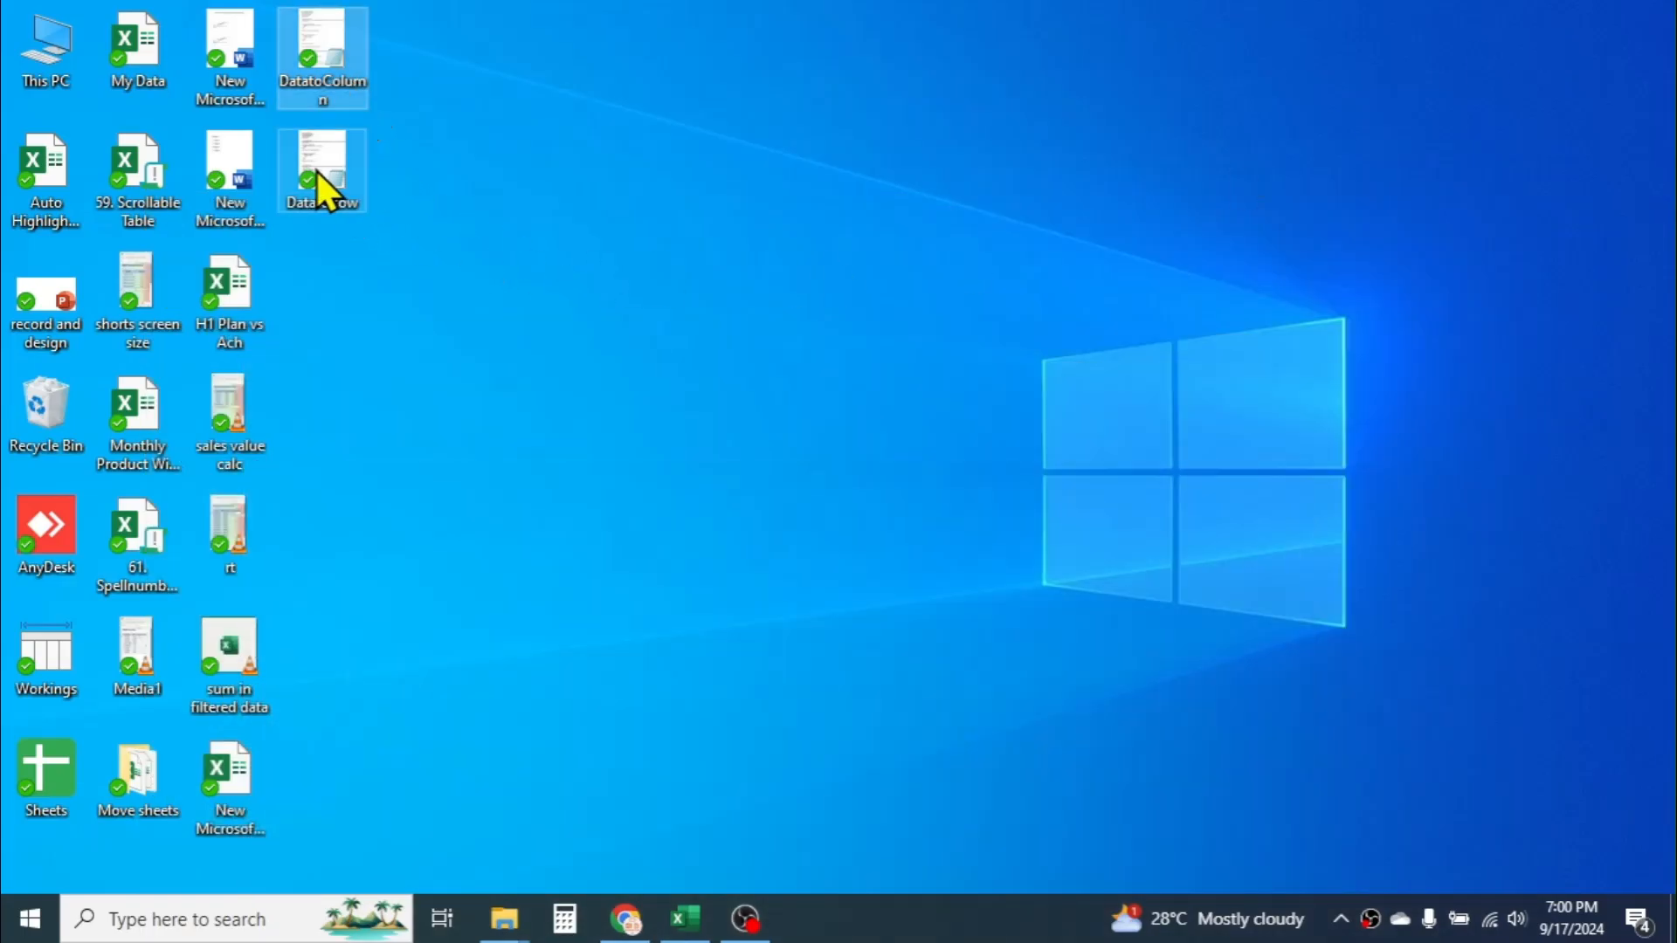
{"action": "left_click", "coordinate": [330, 50]}
{"action": "double_click", "coordinate": [322, 37]}
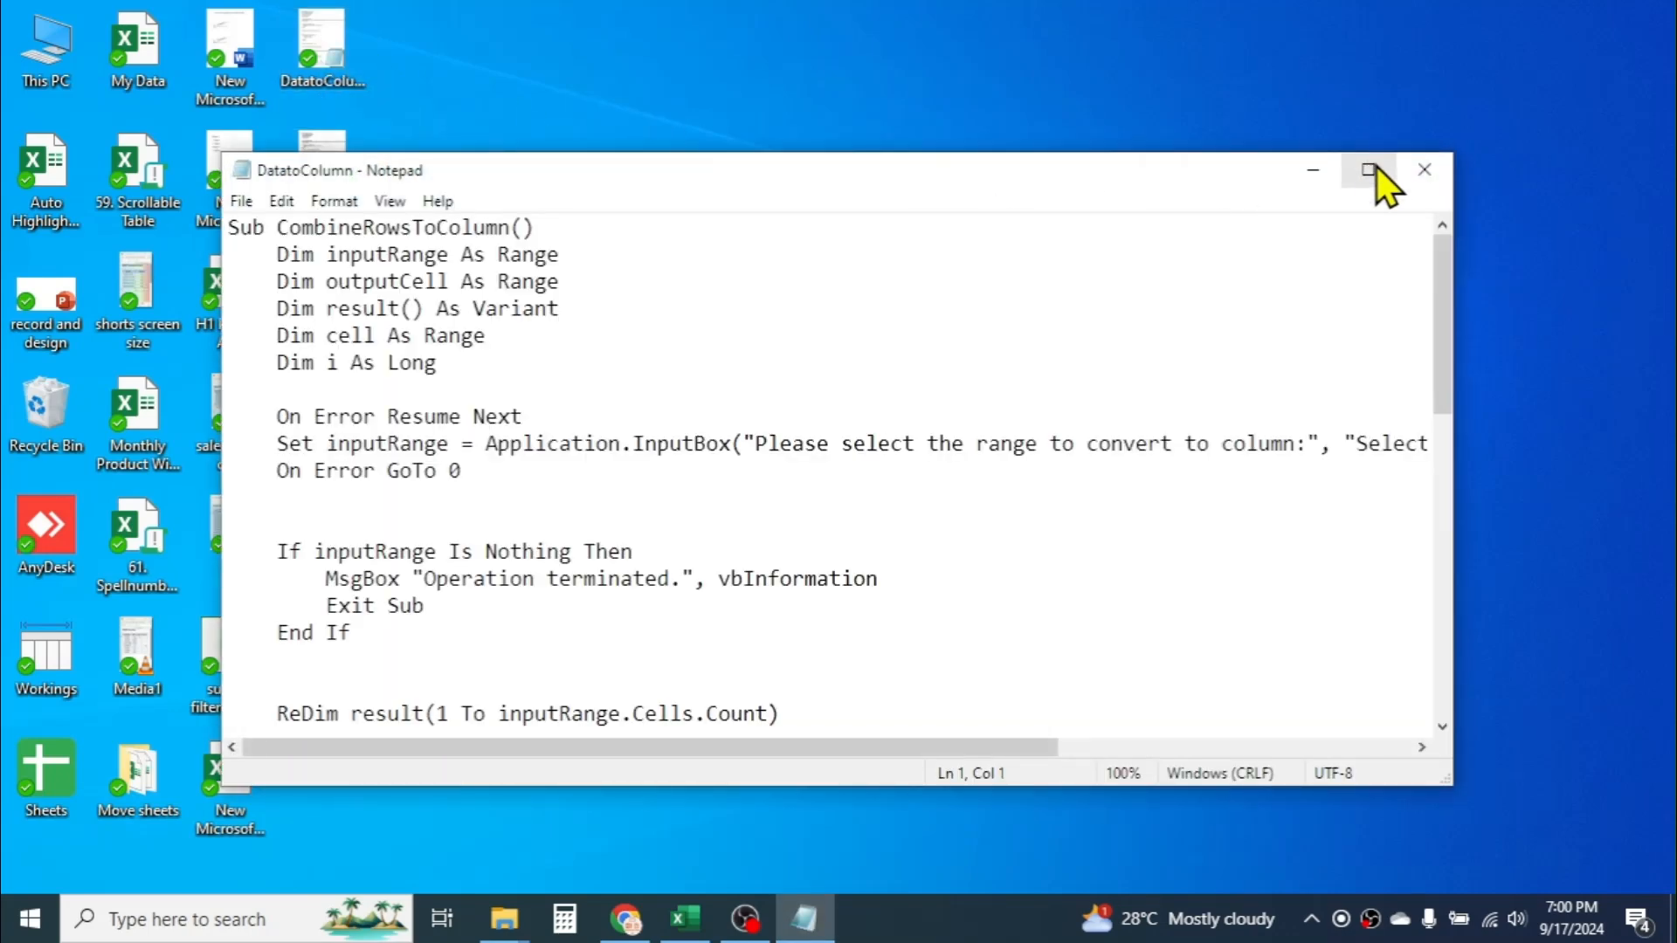
{"action": "left_click", "coordinate": [1370, 169]}
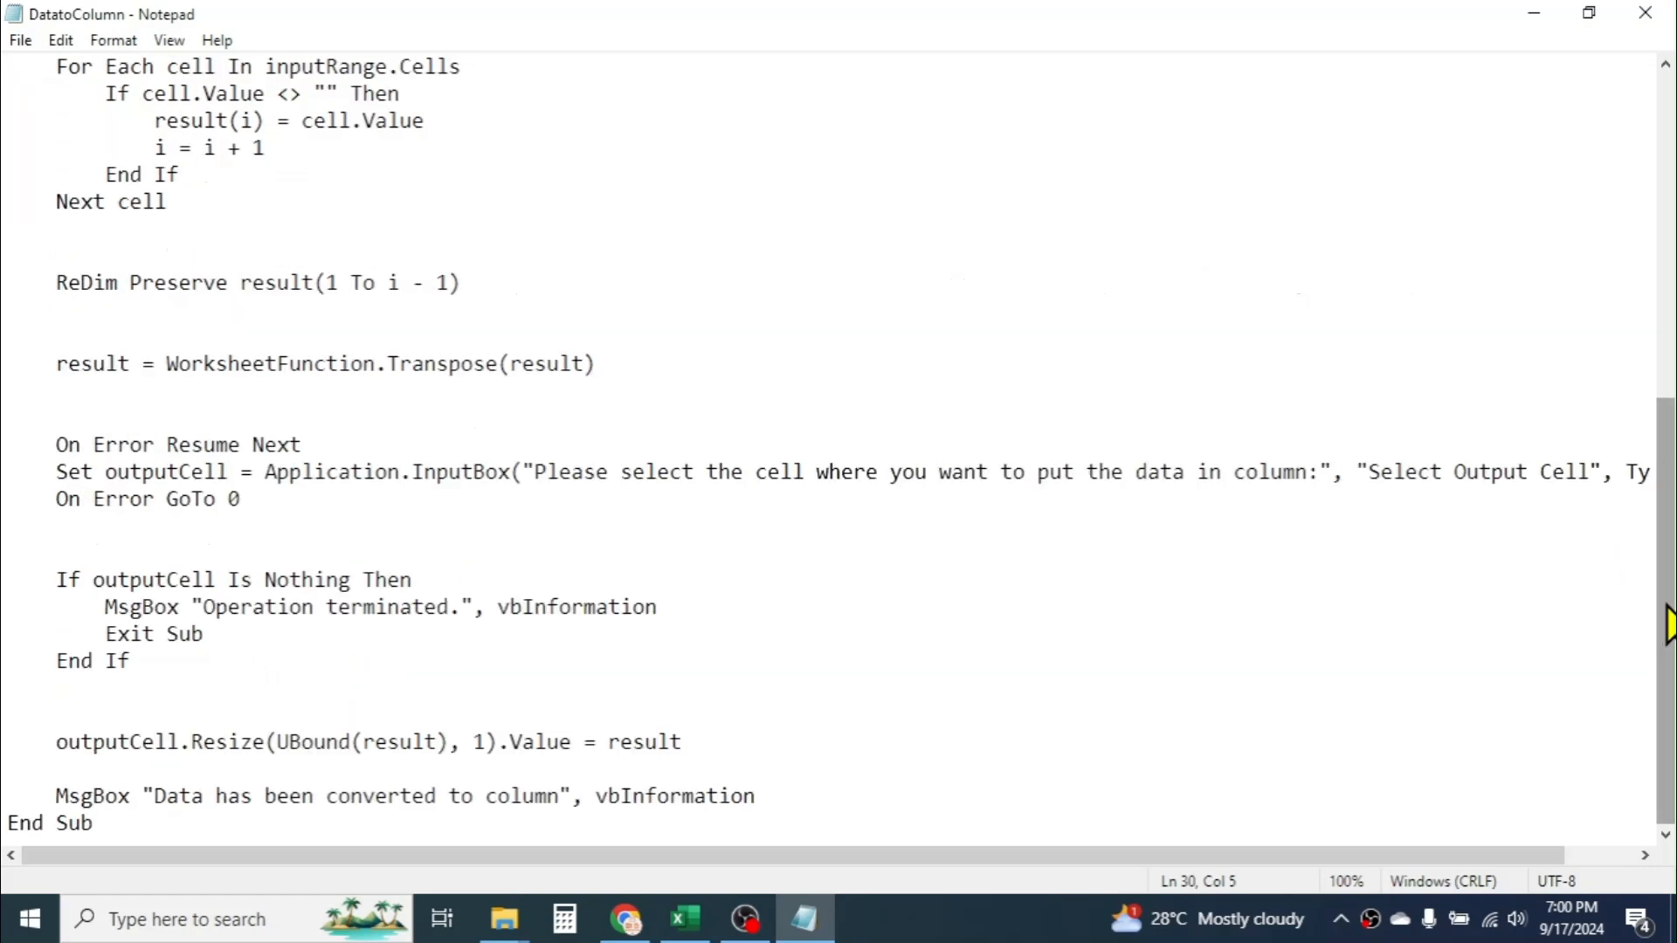
{"action": "left_click_drag", "start_coordinate": [1664, 605], "coordinate": [1674, 188]}
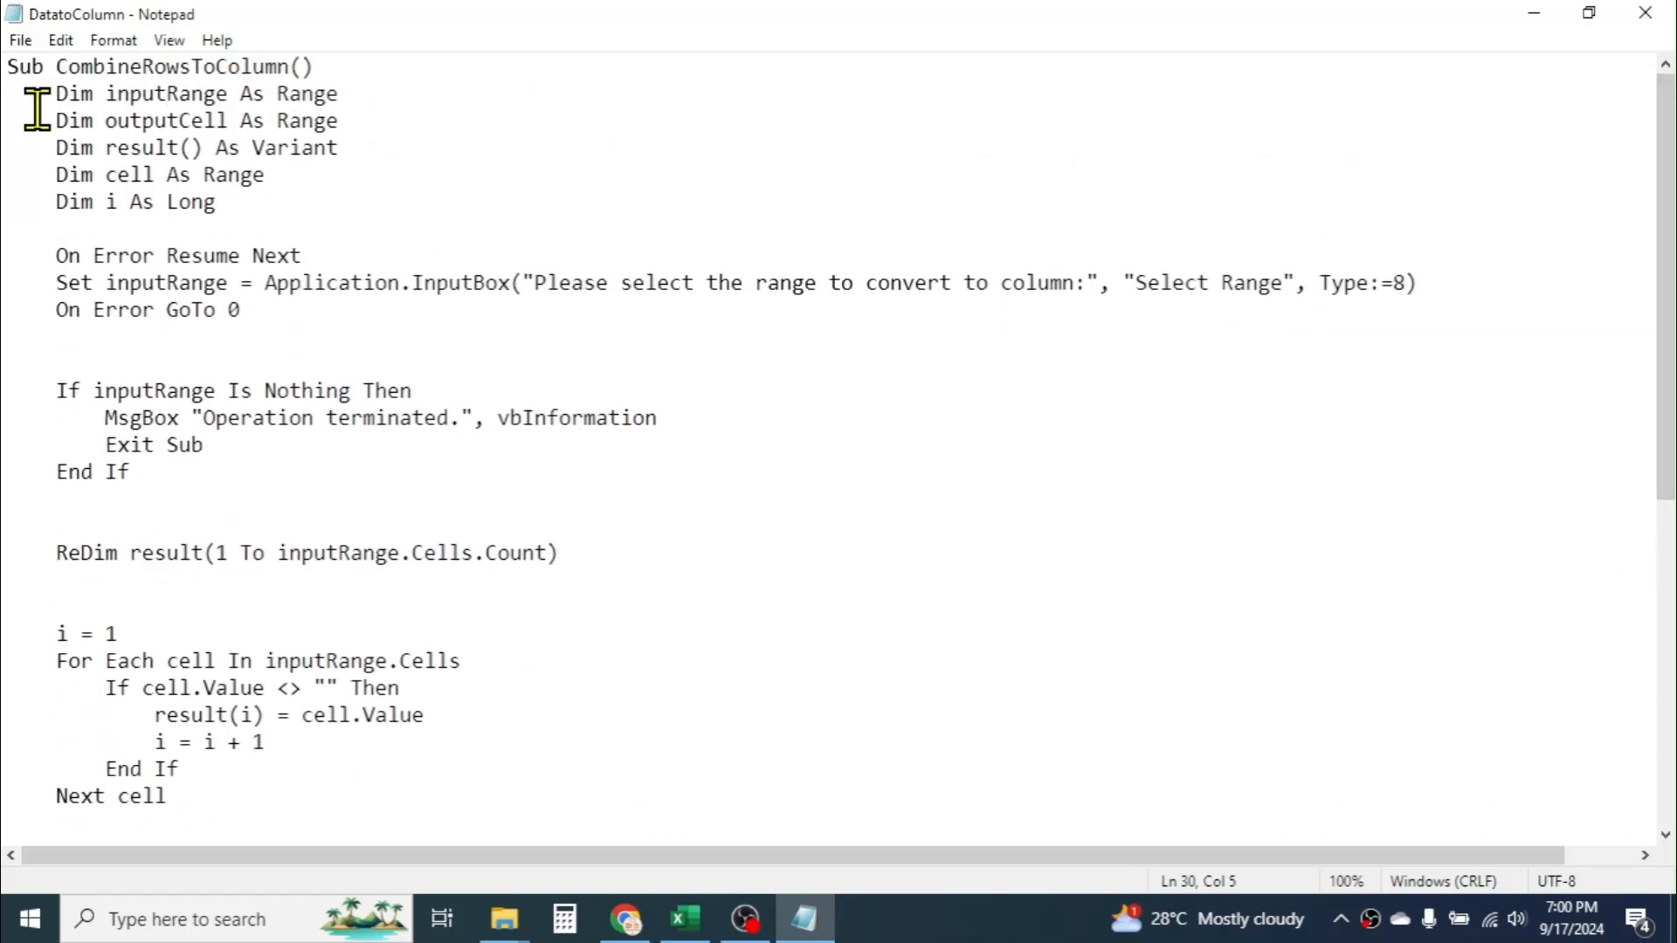
- Copy the entire CombineRowsToColumn macro, from Sub to End Sub, and switch back to the Excel workbook
{"action": "left_click_drag", "start_coordinate": [8, 67], "coordinate": [409, 917]}
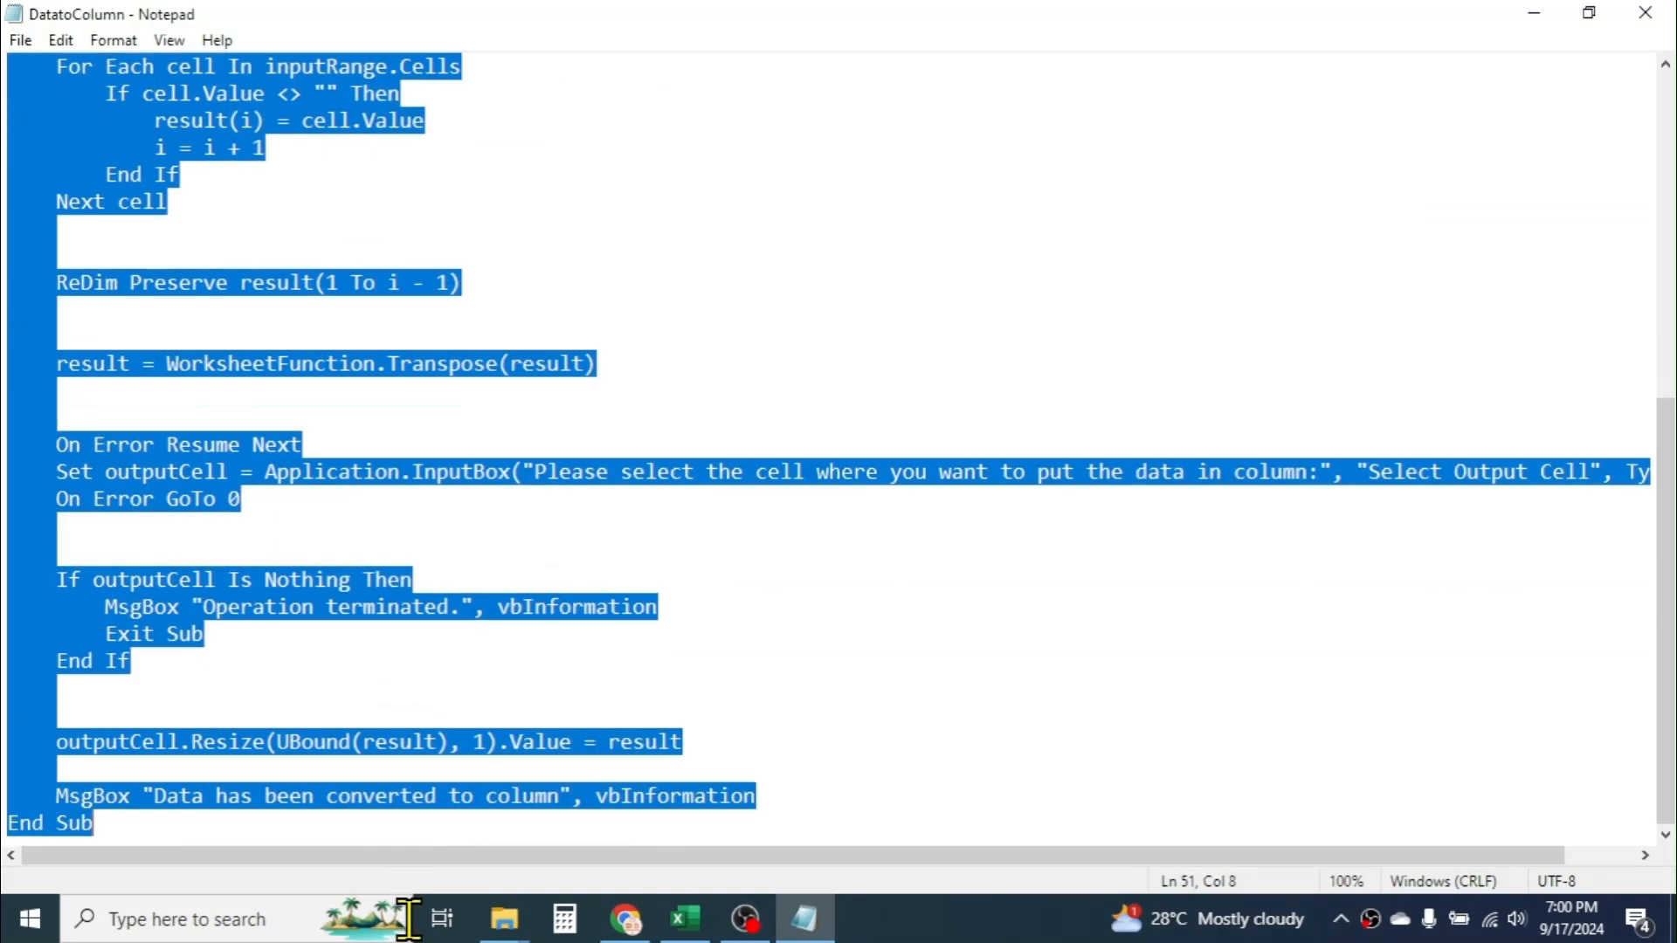
{"action": "right_click", "coordinate": [165, 474]}
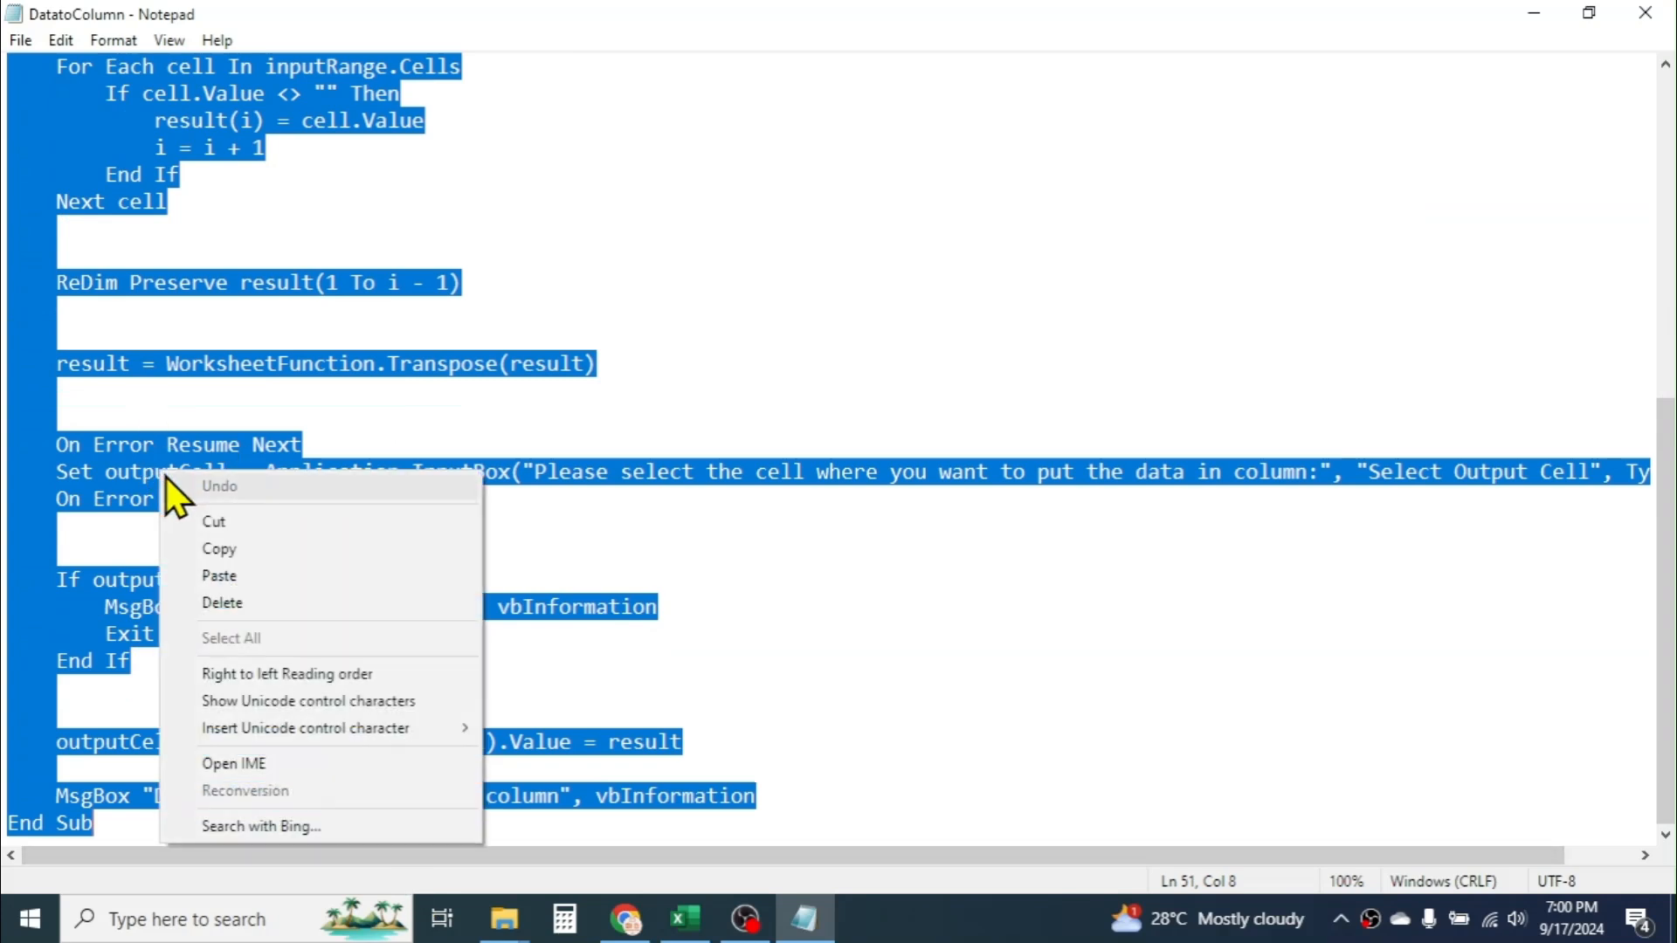
{"action": "left_click", "coordinate": [239, 550]}
{"action": "left_click", "coordinate": [687, 922]}
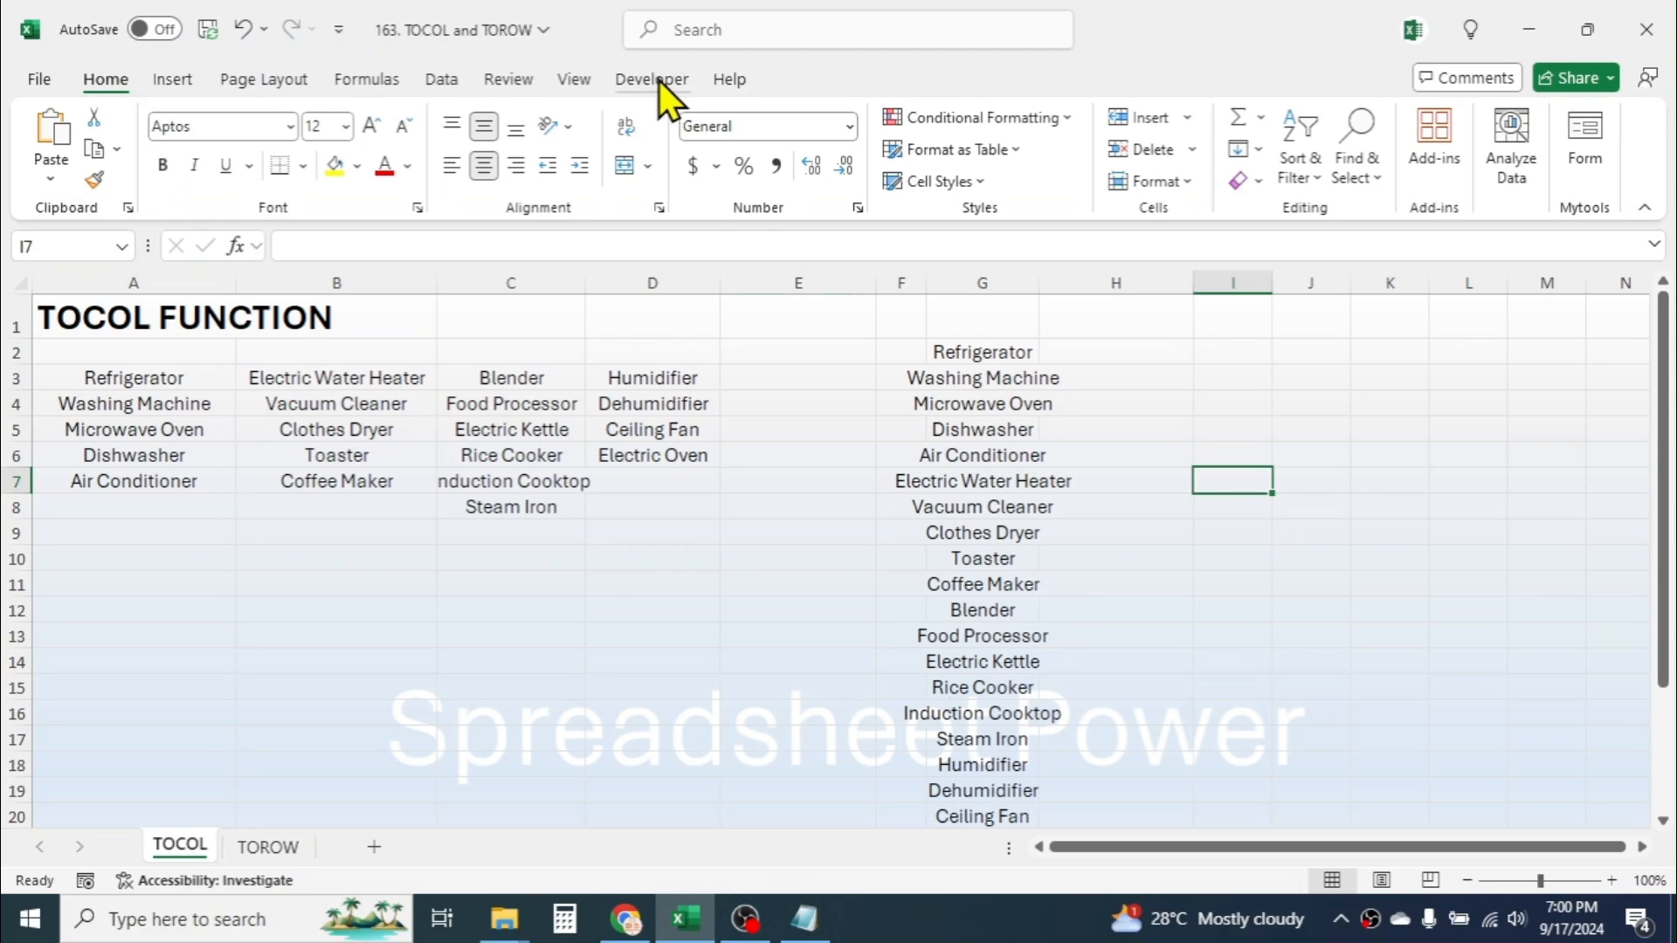
- Insert a new module in the workbook's VBA project, paste the copied CombineRowsToColumn macro into it, and return to the TOCOL sheet
{"action": "left_click", "coordinate": [658, 81]}
{"action": "left_click", "coordinate": [36, 143]}
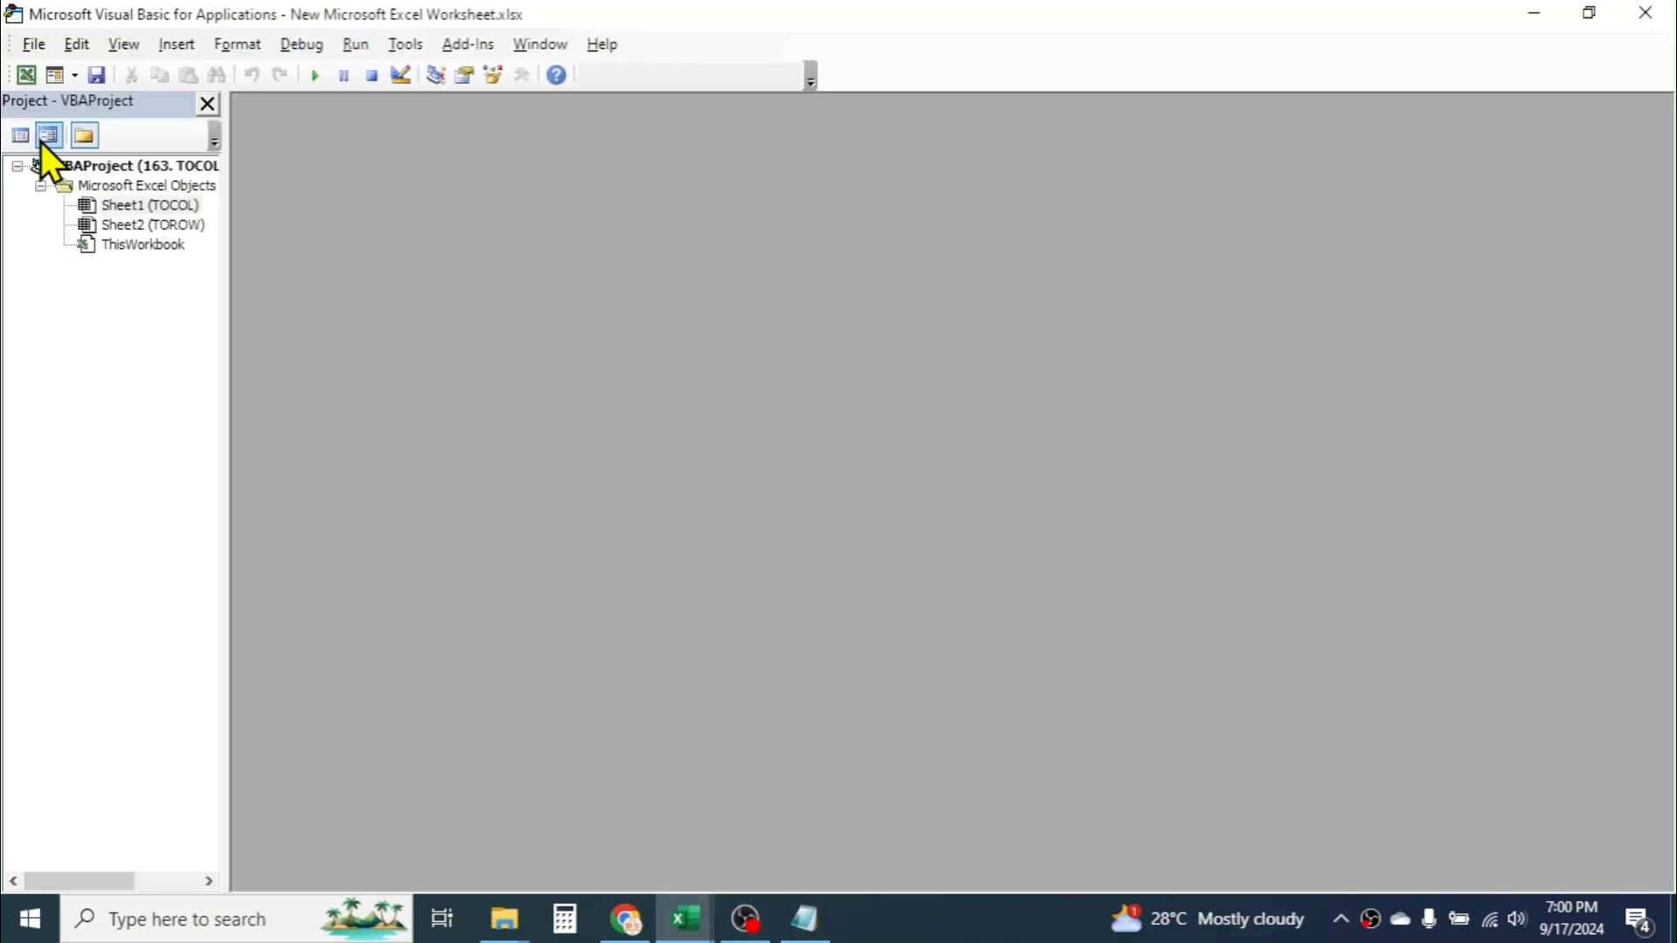
{"action": "left_click", "coordinate": [179, 43]}
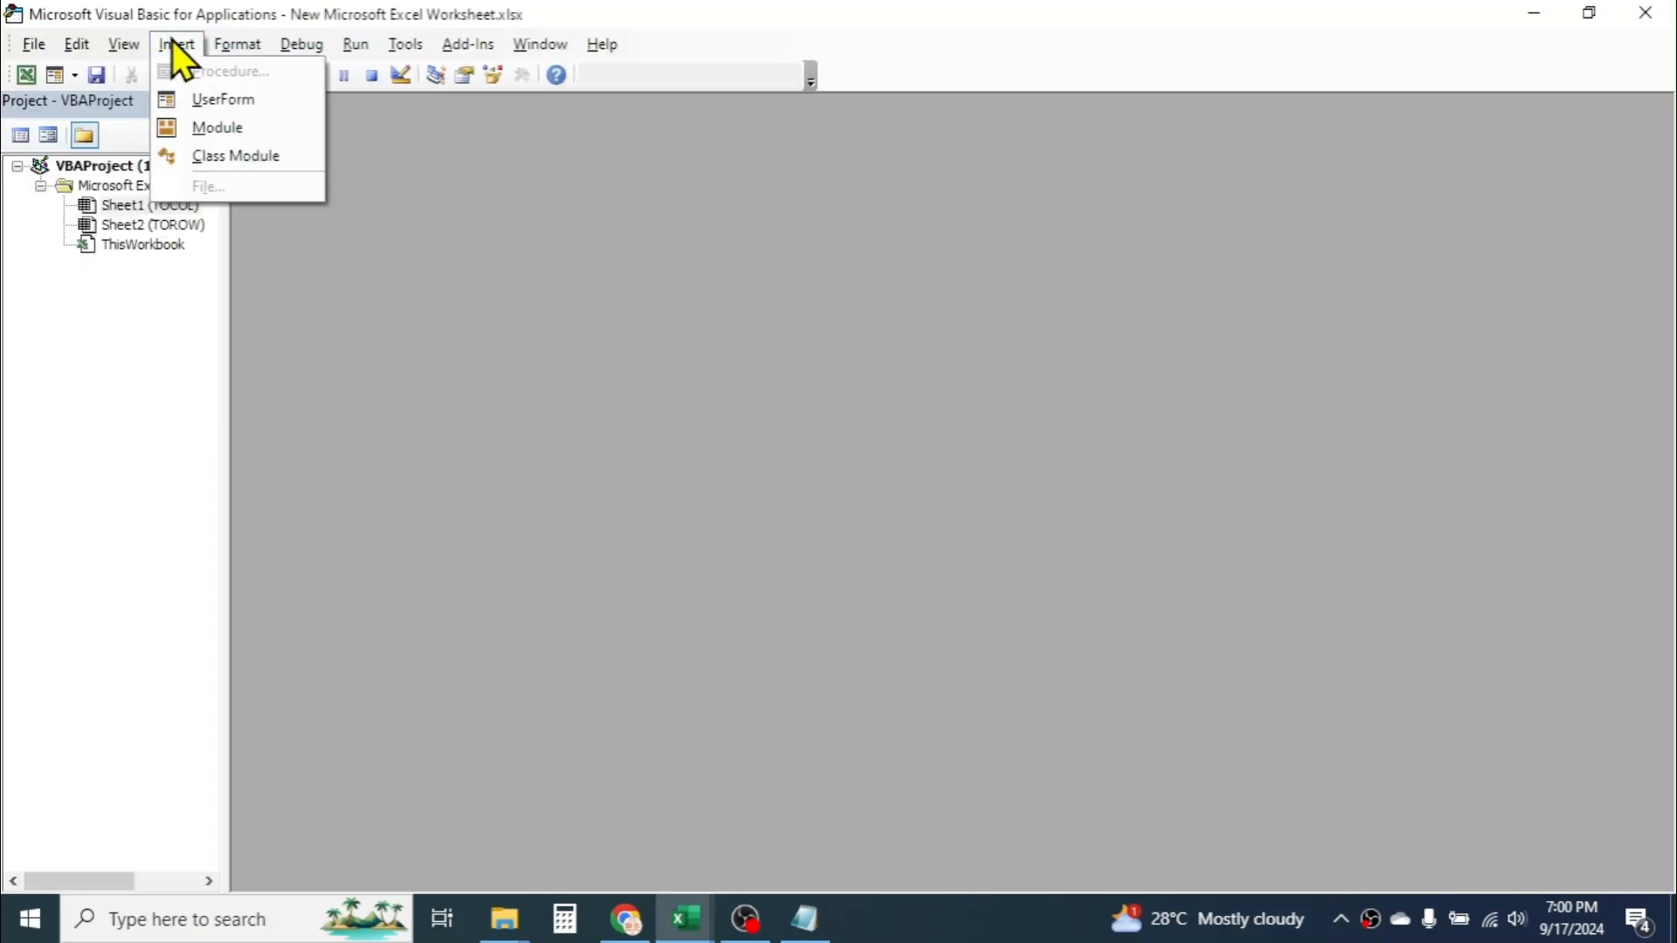
{"action": "left_click", "coordinate": [210, 128]}
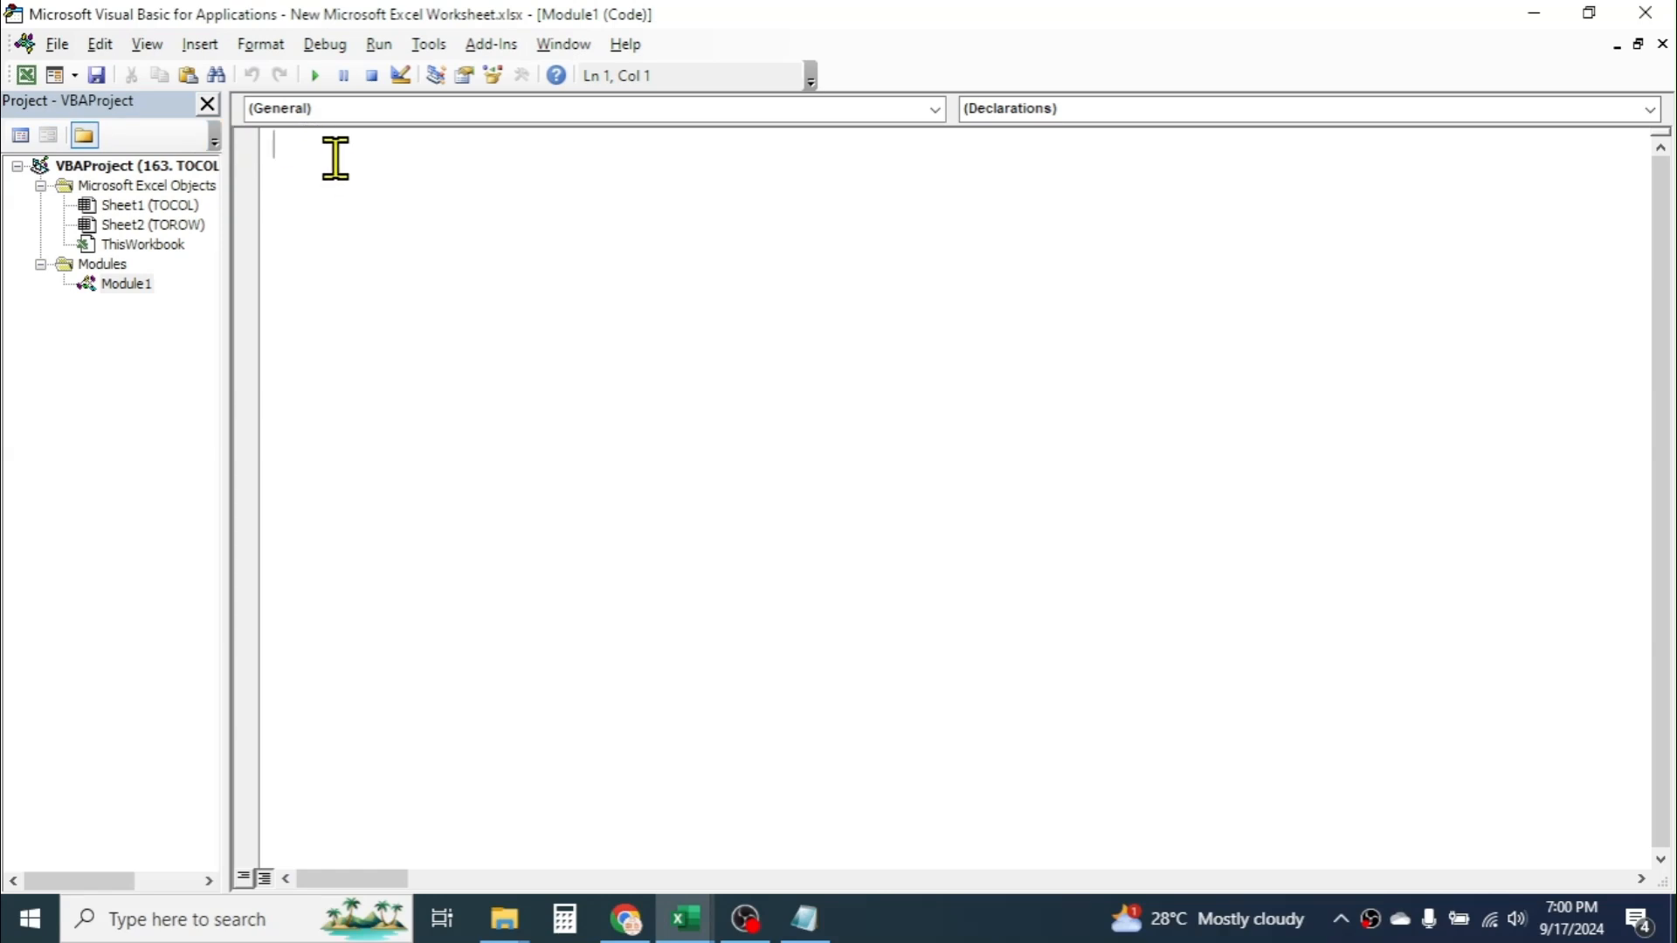
{"action": "key", "text": "ctrl+v"}
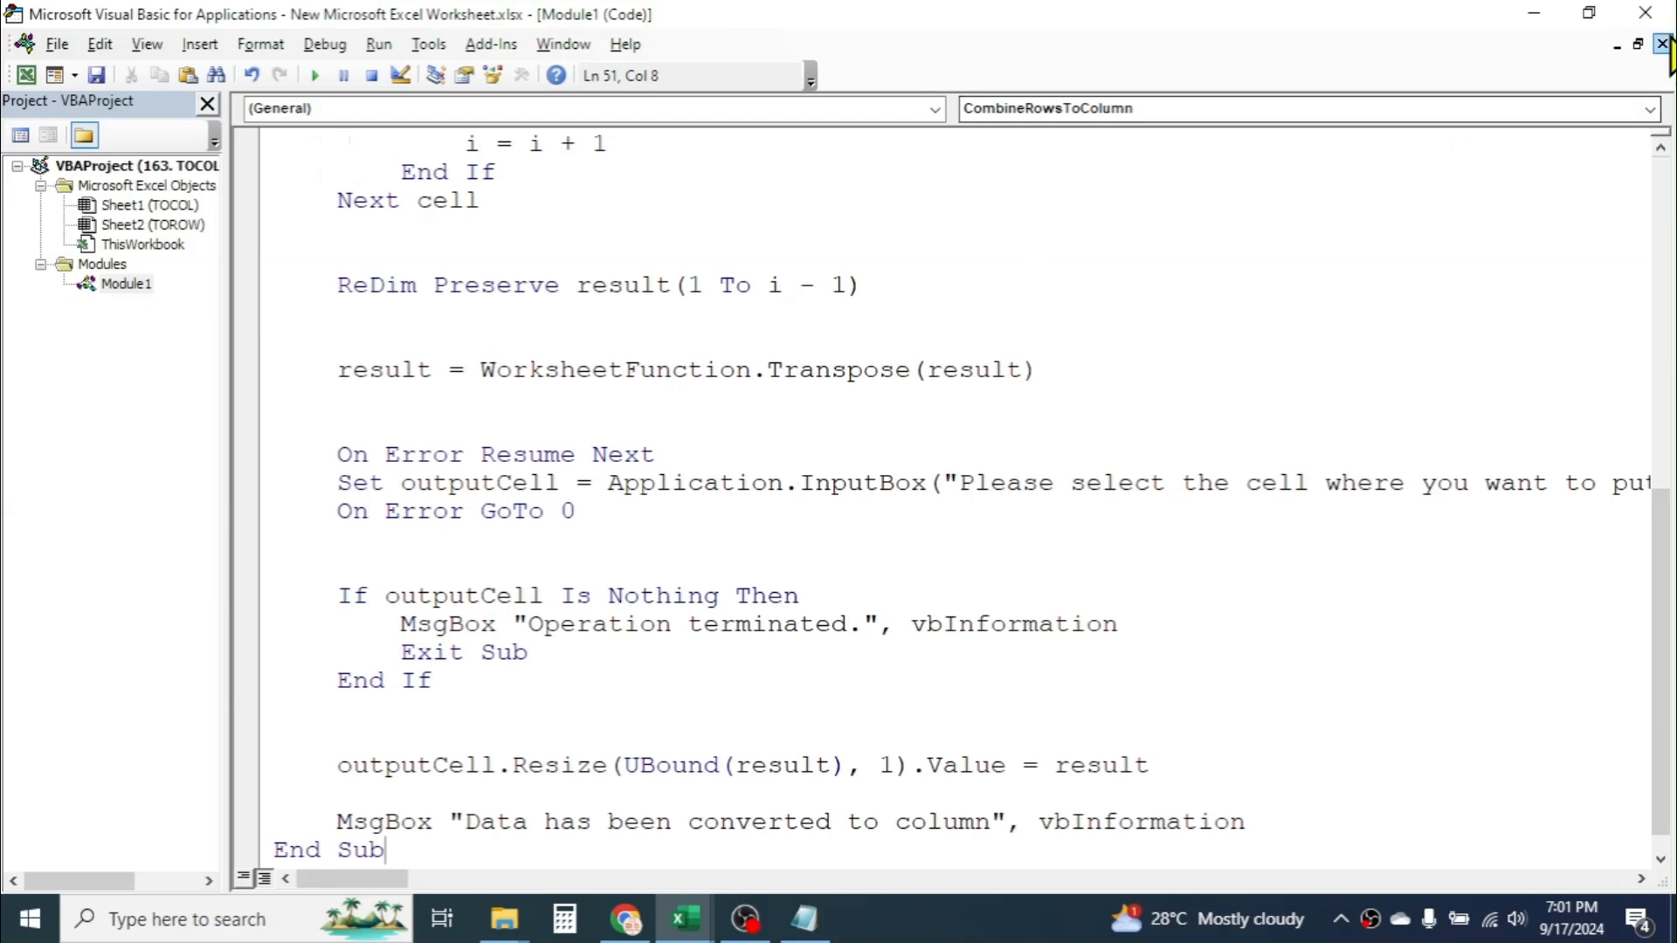
{"action": "left_click", "coordinate": [1653, 14]}
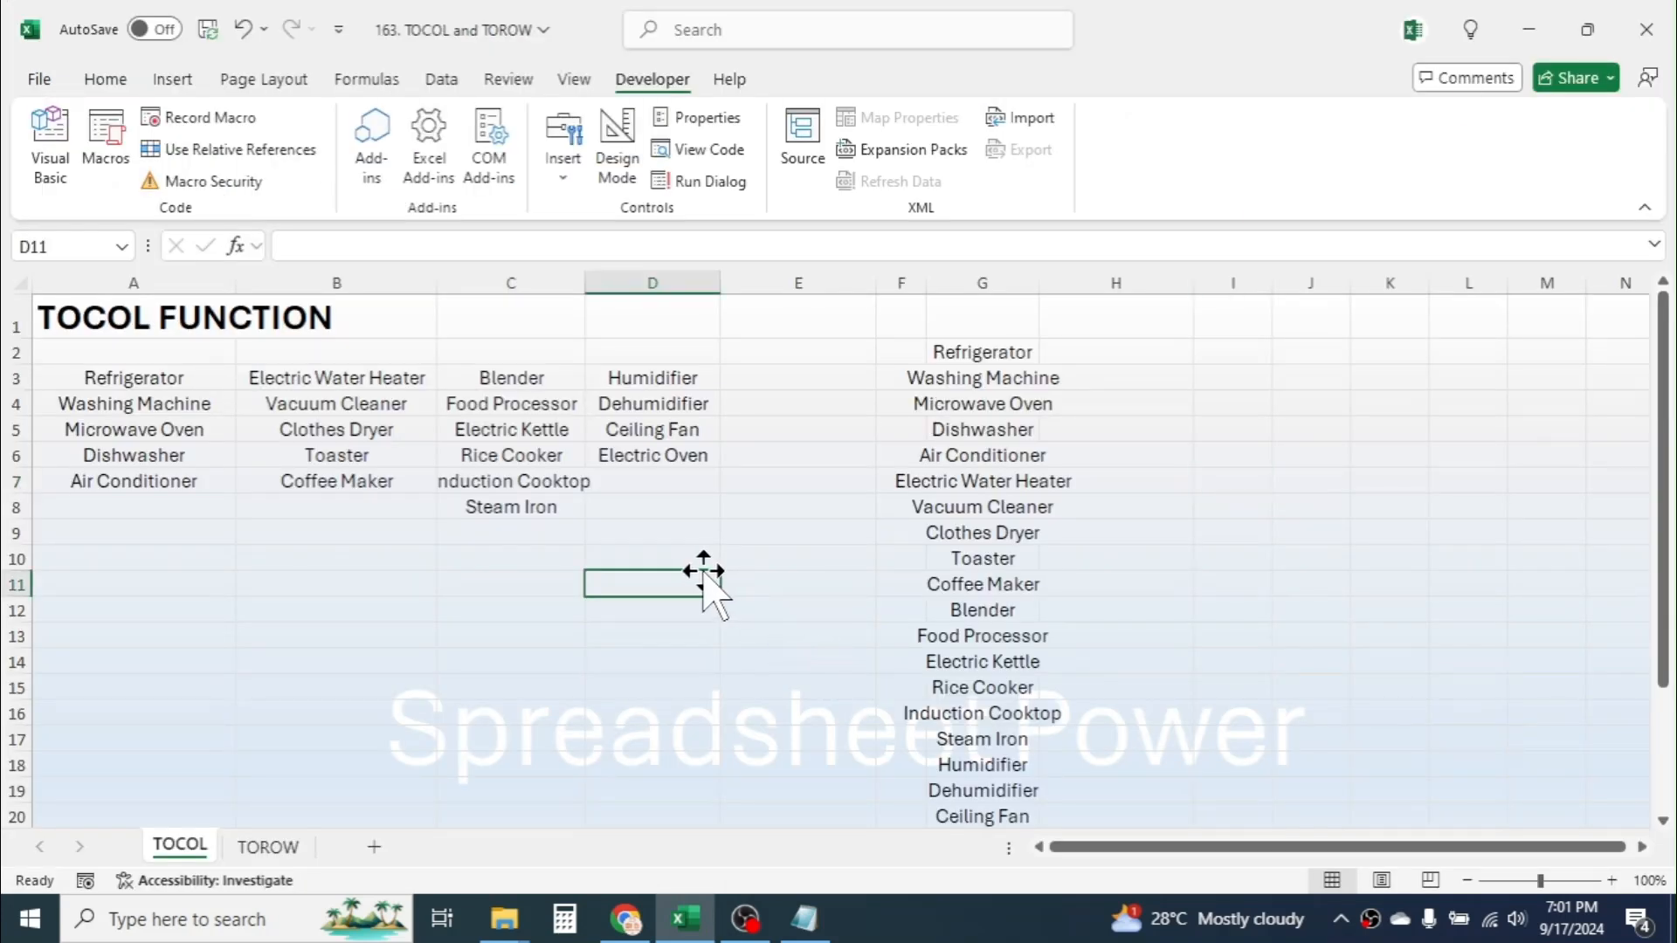
- Run the CombineRowsToColumn macro on the range A3:D8 with J1 as the output cell, and dismiss the completion message
{"action": "left_click", "coordinate": [104, 142]}
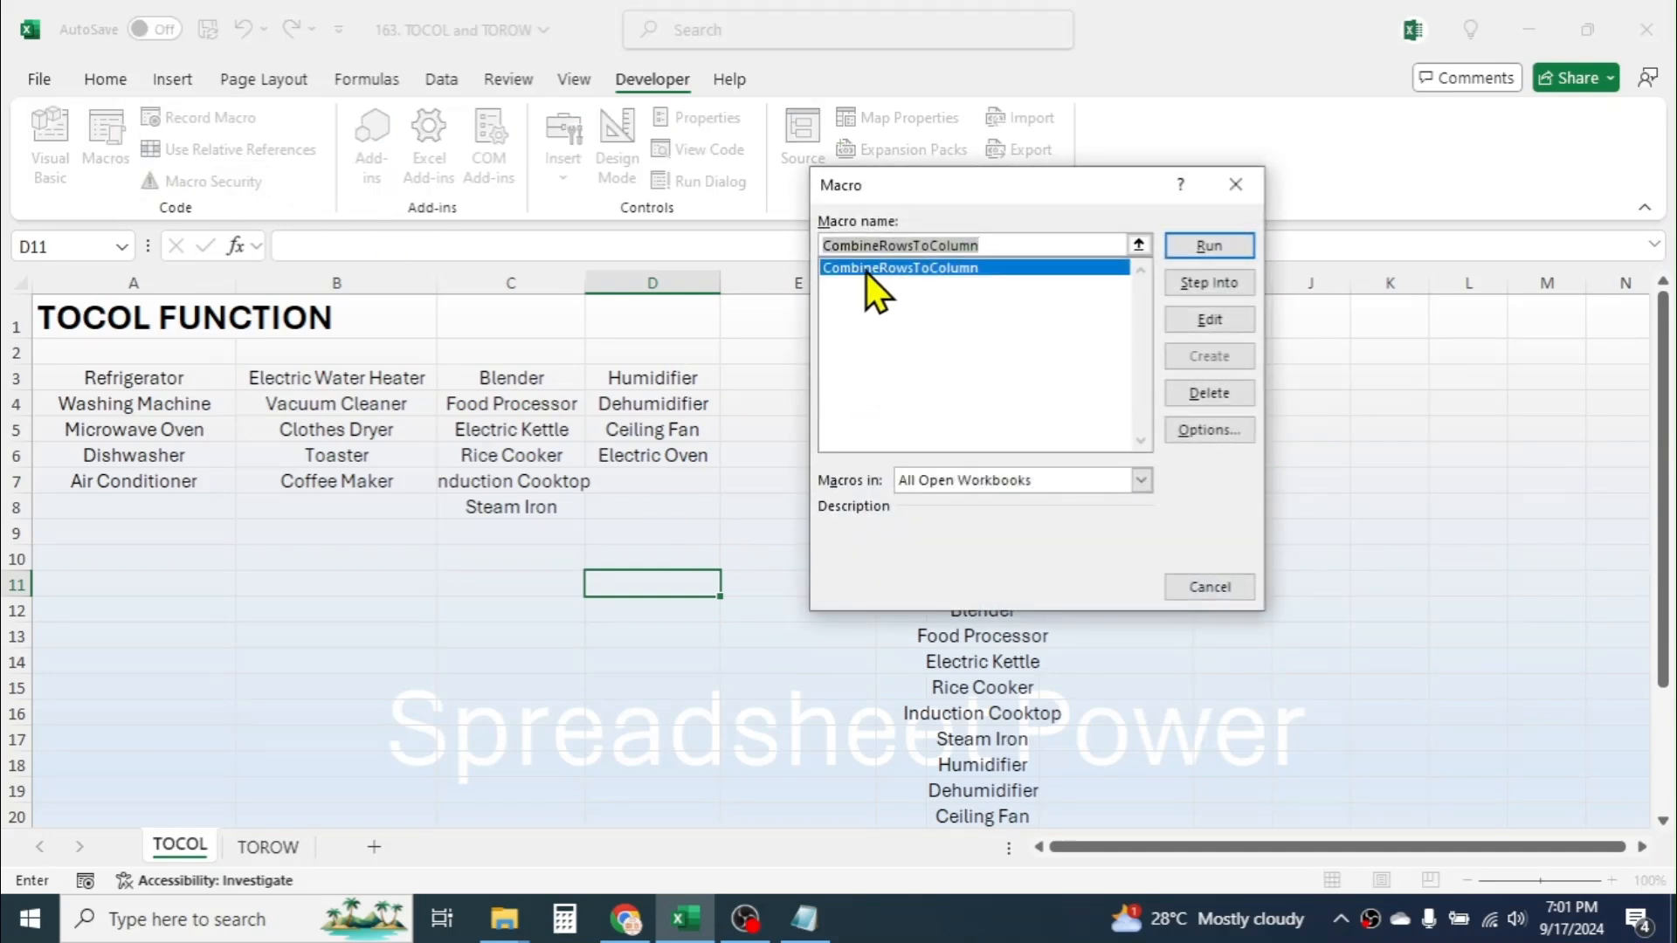
{"action": "left_click", "coordinate": [867, 268]}
{"action": "left_click", "coordinate": [1216, 254]}
{"action": "left_click_drag", "start_coordinate": [1025, 334], "coordinate": [873, 244]}
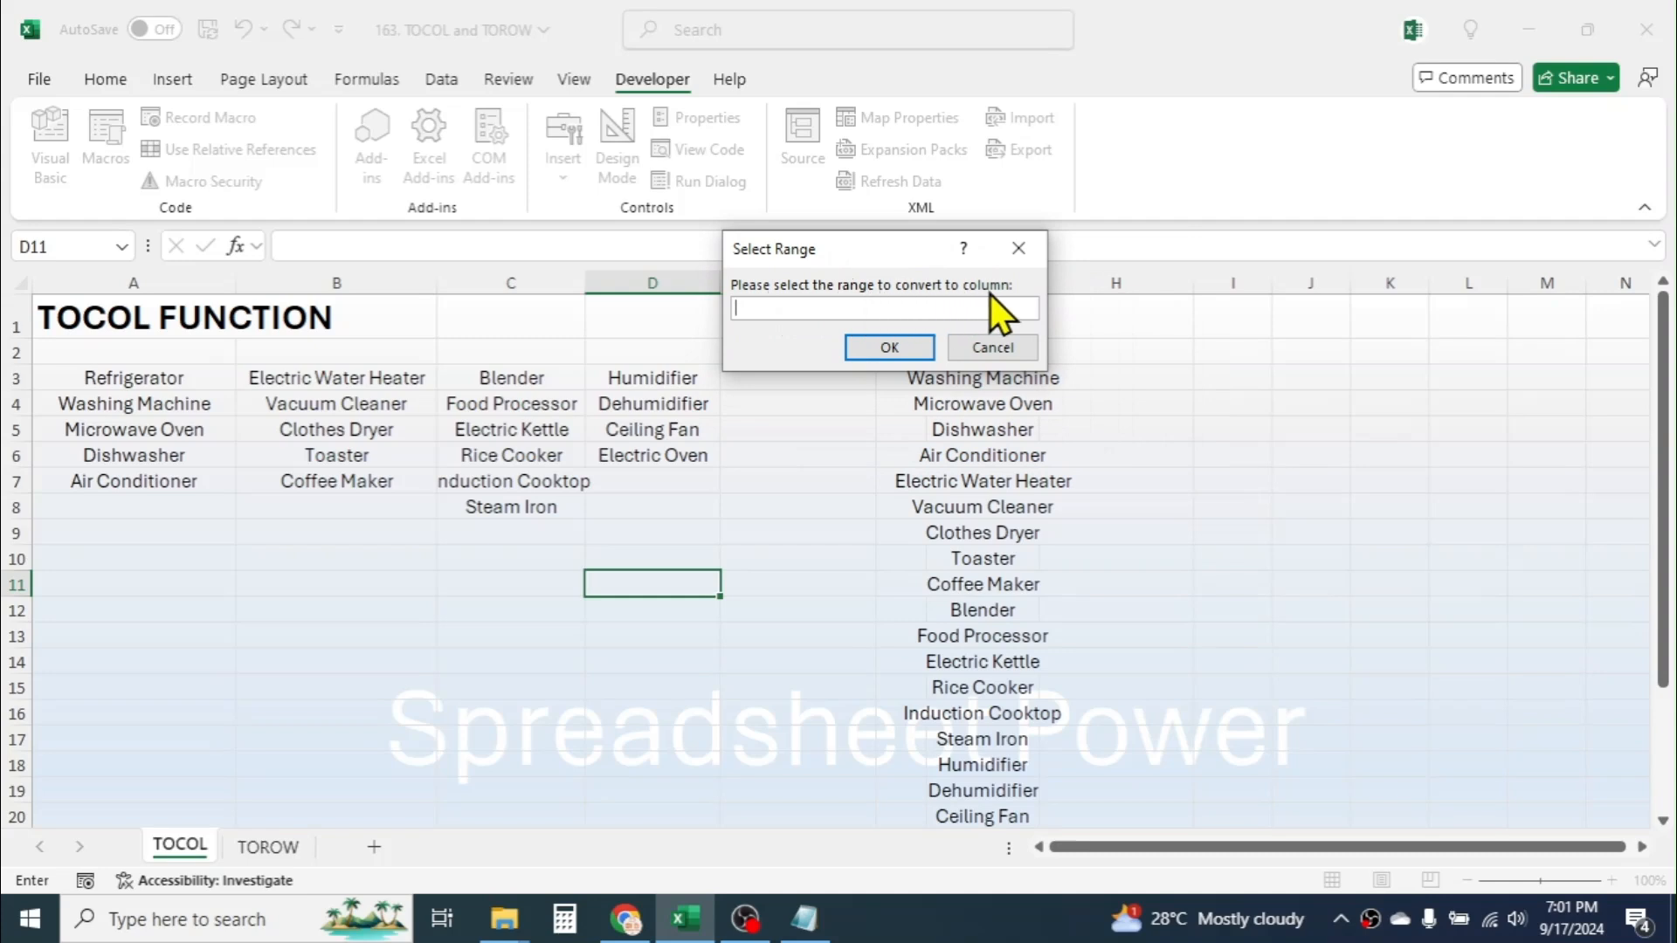
{"action": "left_click_drag", "start_coordinate": [130, 377], "coordinate": [643, 504]}
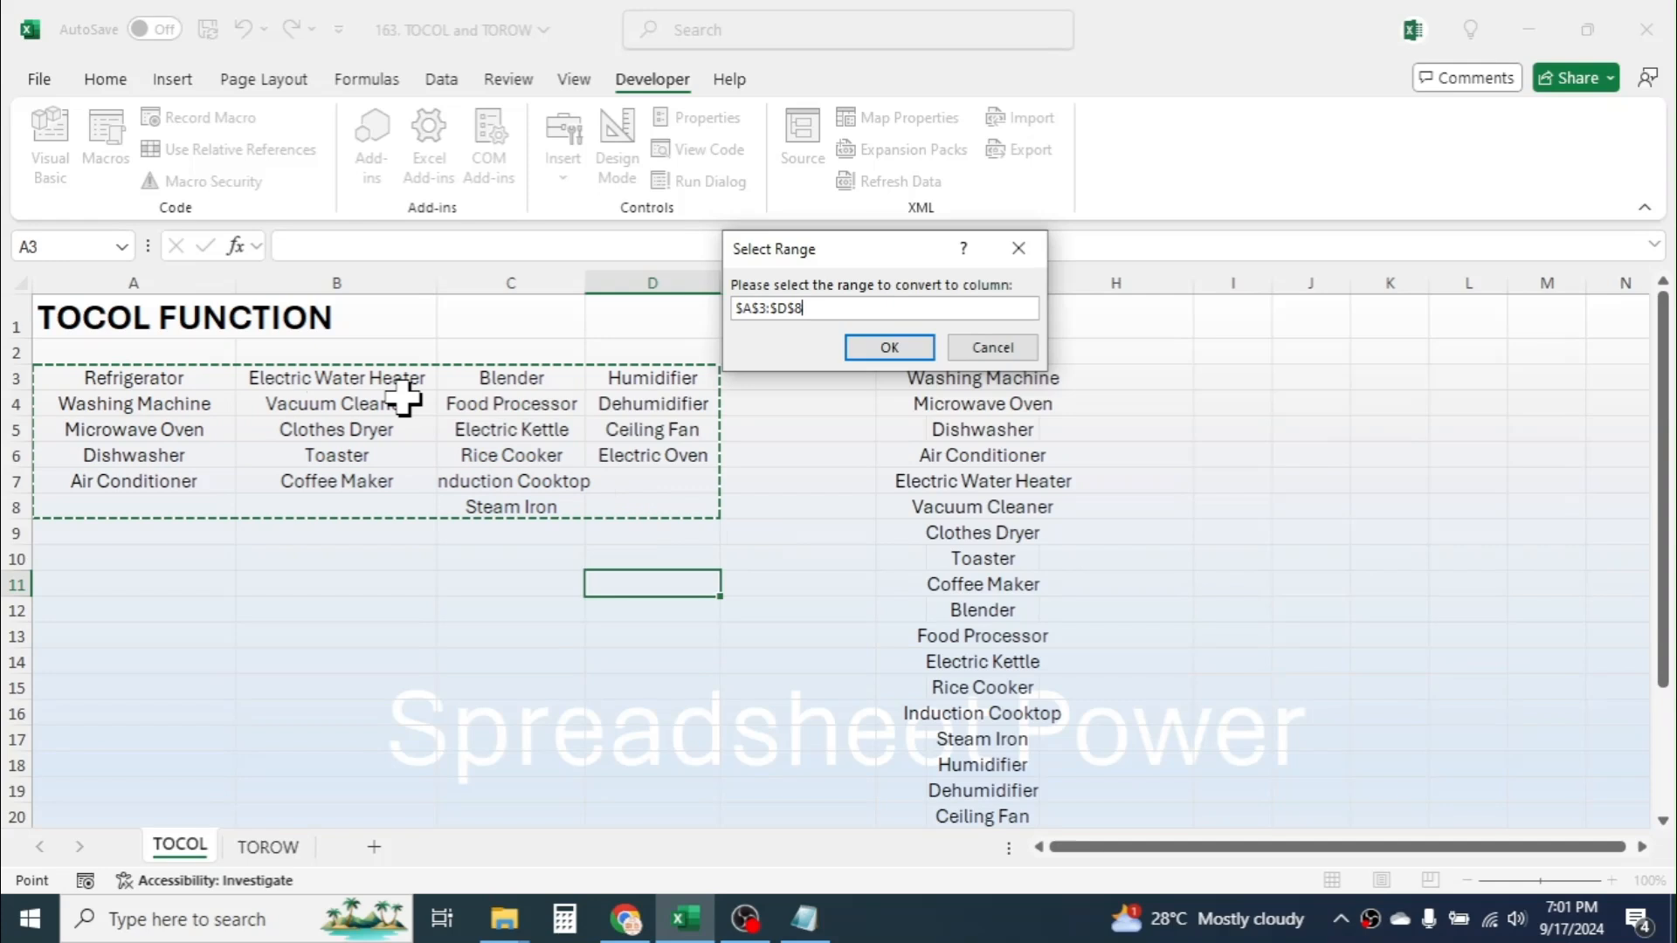
{"action": "left_click", "coordinate": [887, 348]}
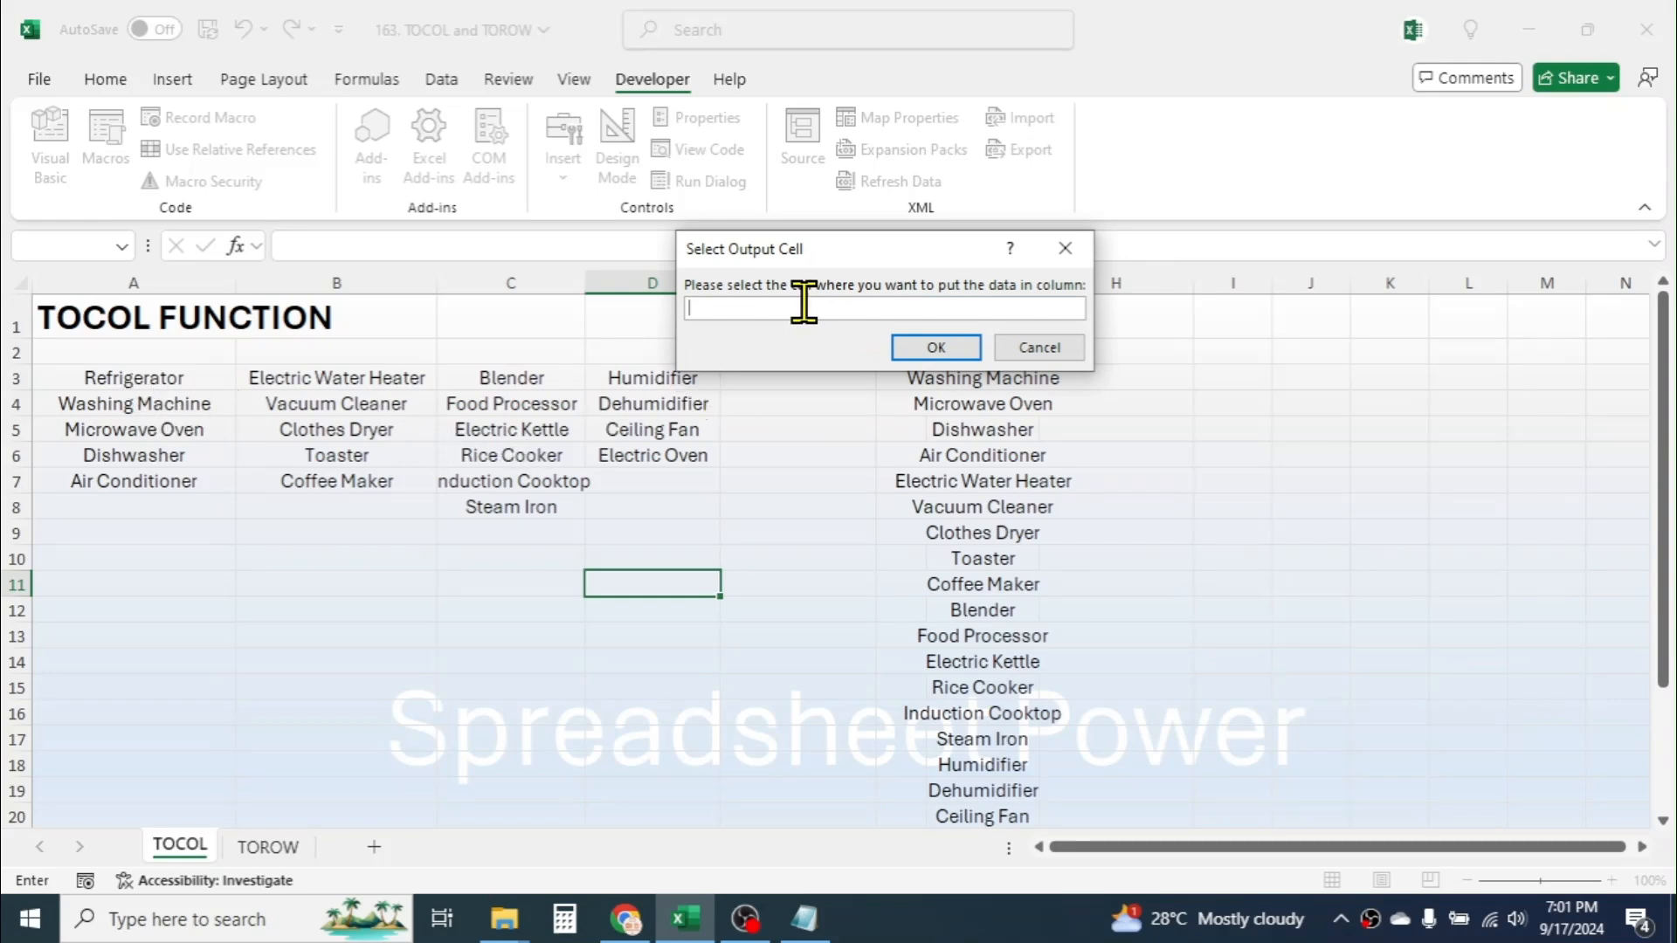
{"action": "left_click", "coordinate": [1311, 321]}
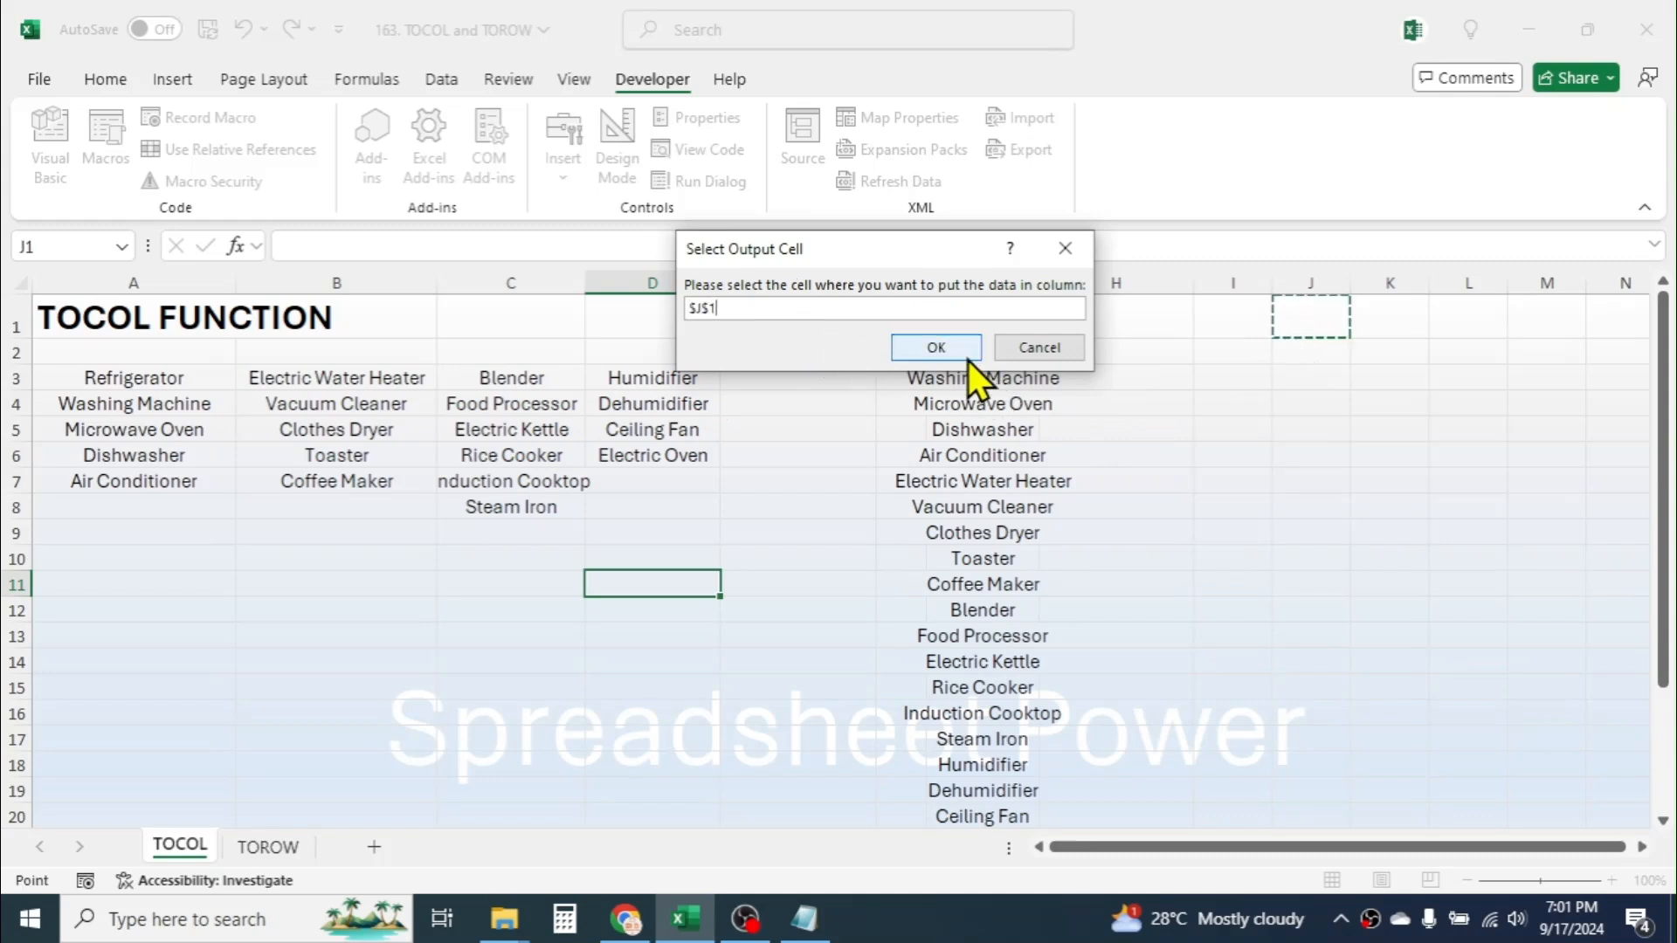
{"action": "left_click", "coordinate": [936, 348]}
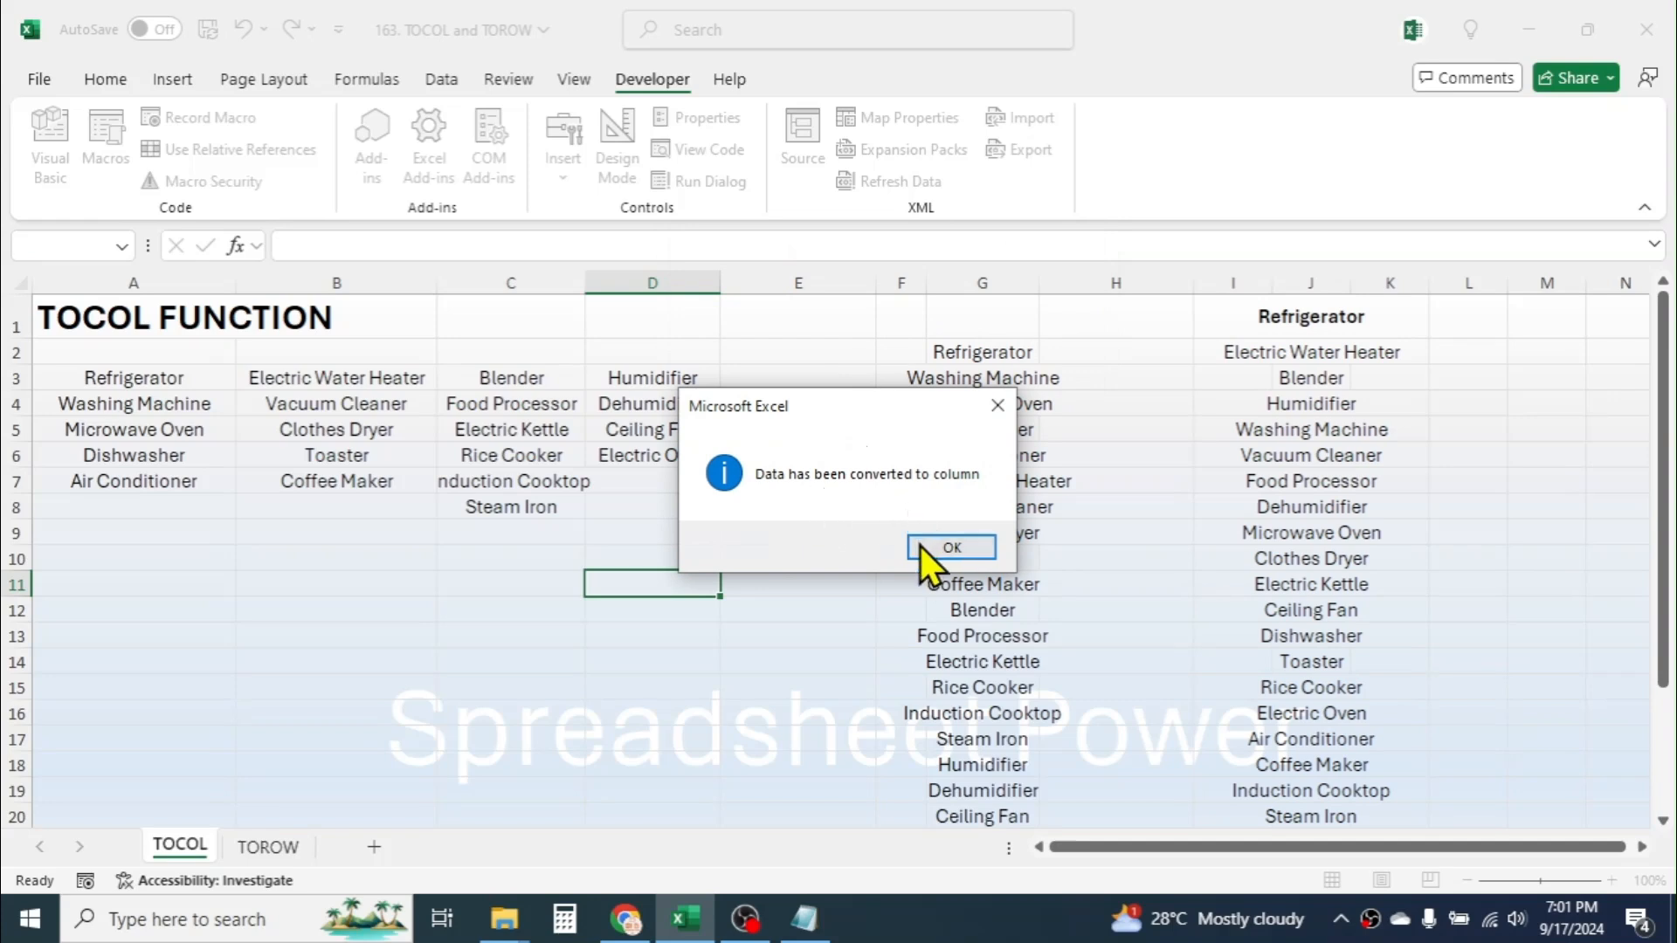
{"action": "left_click", "coordinate": [951, 547]}
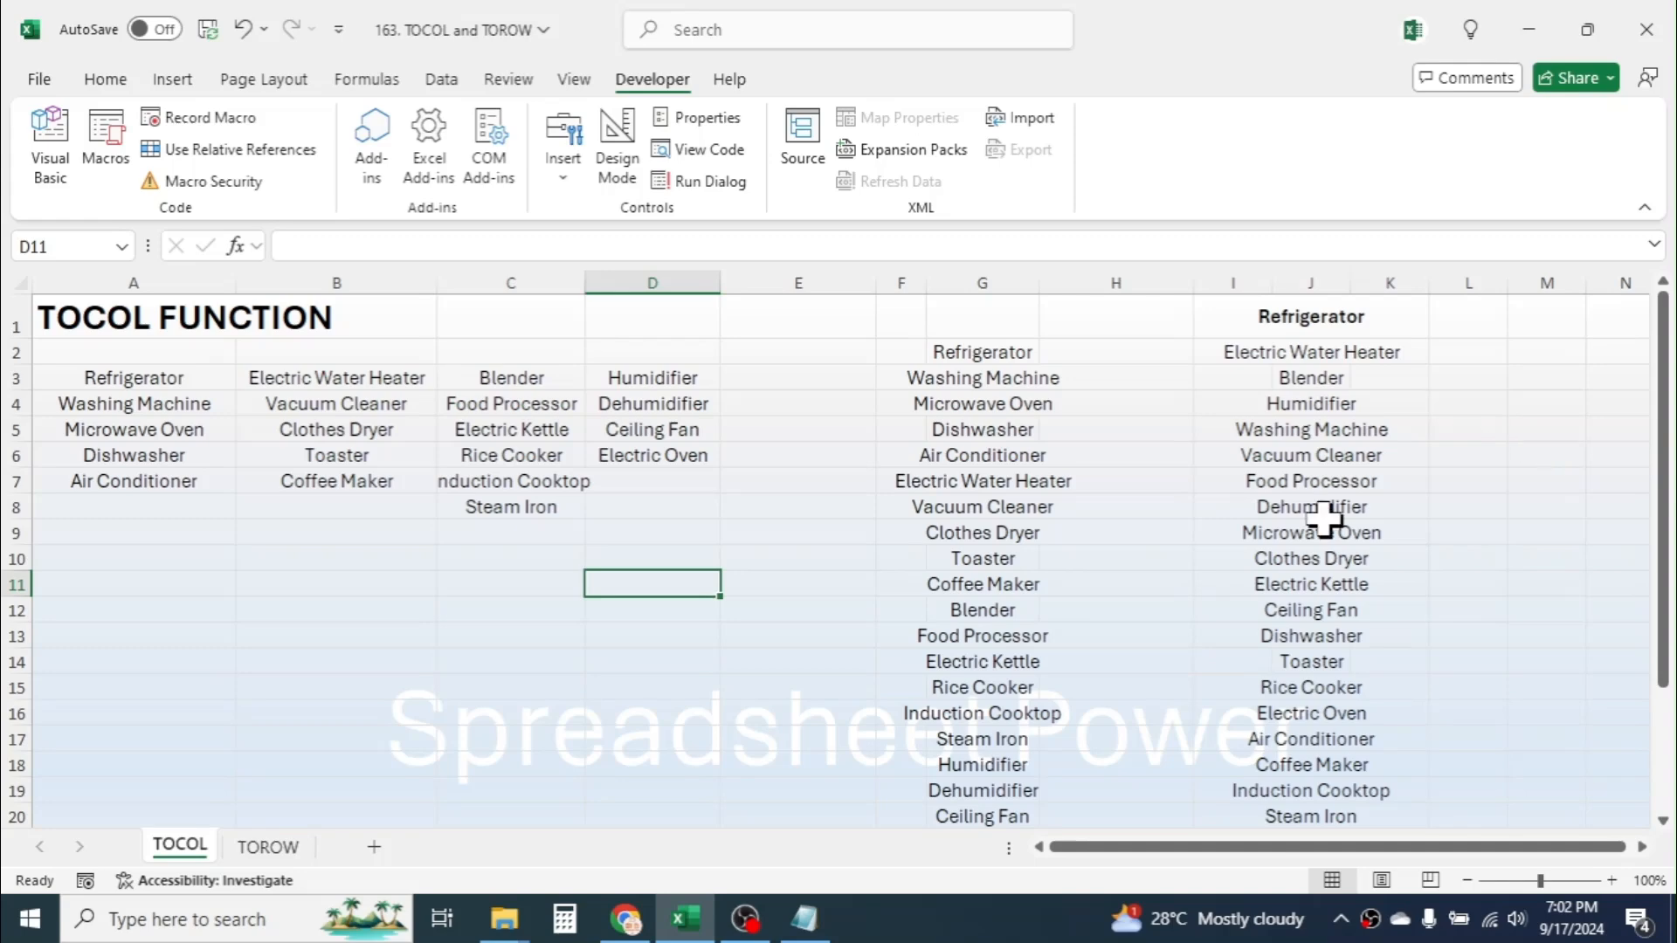
- Switch to the TOROW sheet and select the two-column appliance list in A3:B14
{"action": "left_click", "coordinate": [268, 848]}
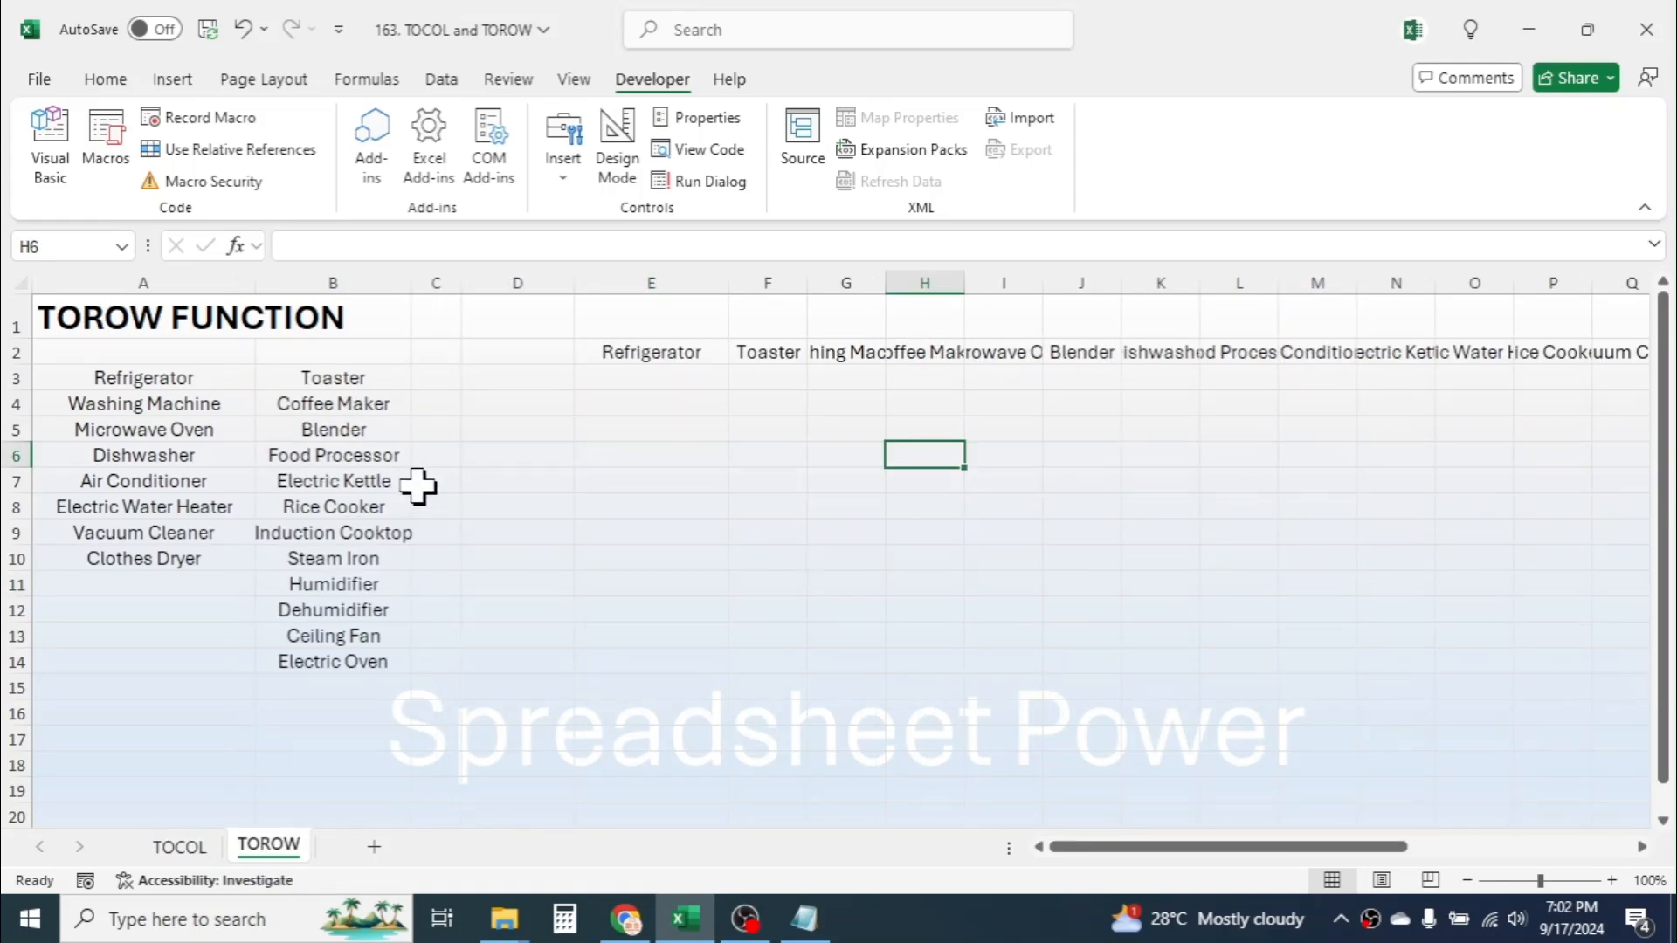
{"action": "left_click", "coordinate": [678, 498]}
{"action": "left_click", "coordinate": [140, 384]}
{"action": "left_click_drag", "start_coordinate": [140, 384], "coordinate": [349, 666]}
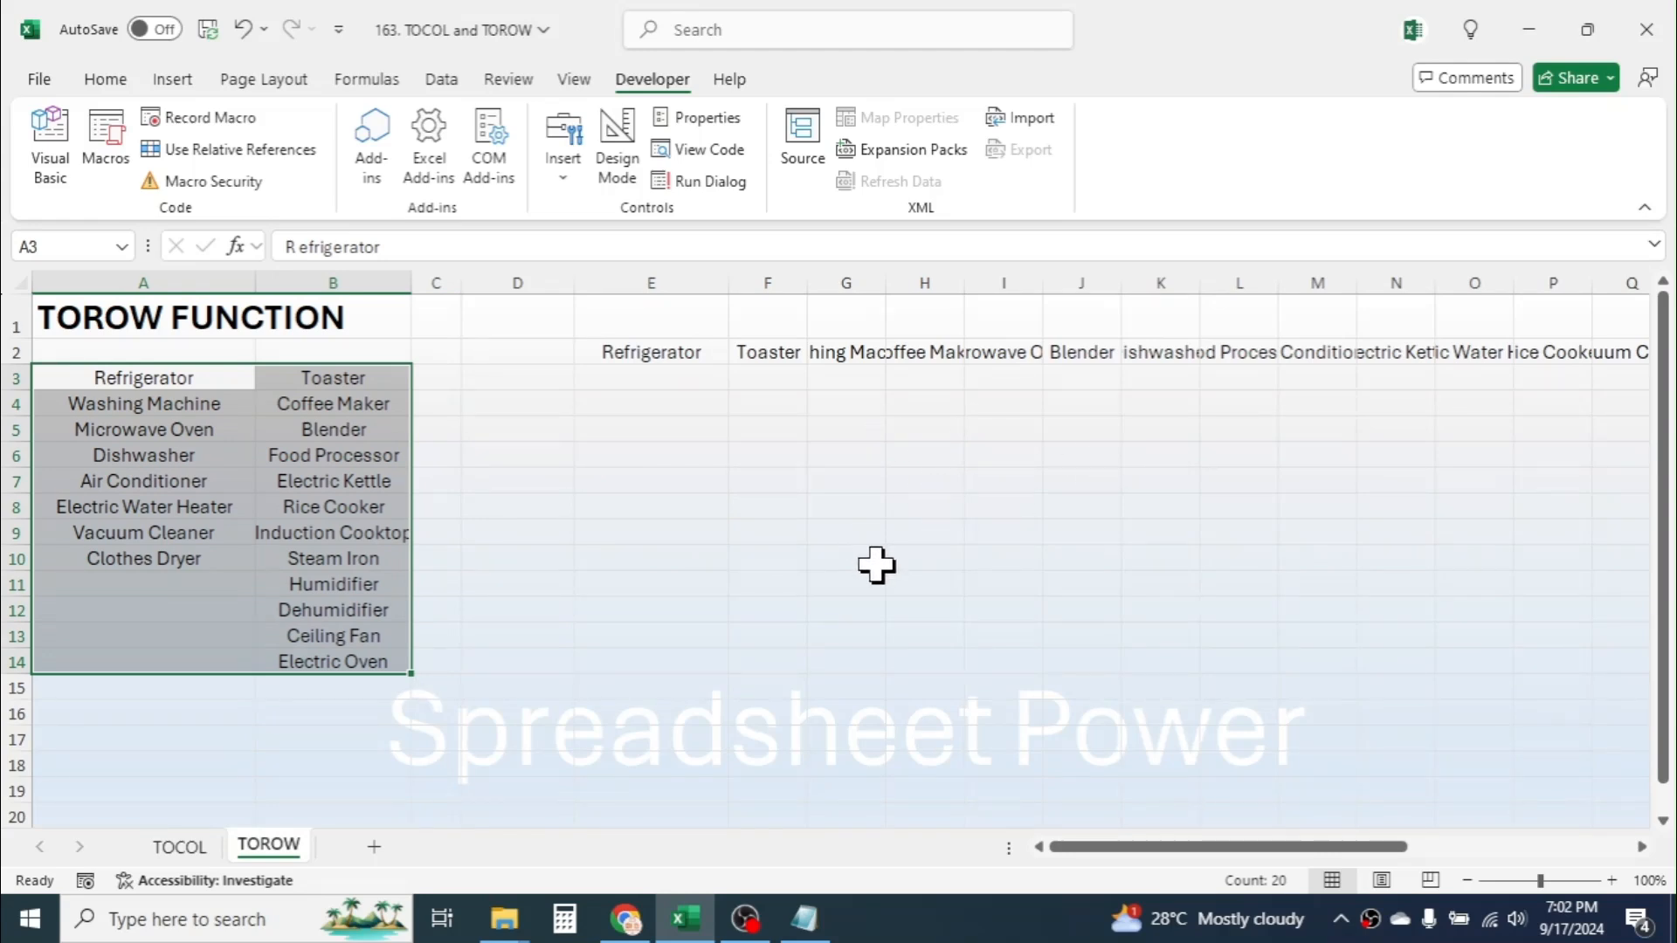
- Minimize the open windows and open the DatatoRow text file from the desktop in a maximized Notepad window
{"action": "left_click", "coordinate": [1534, 26]}
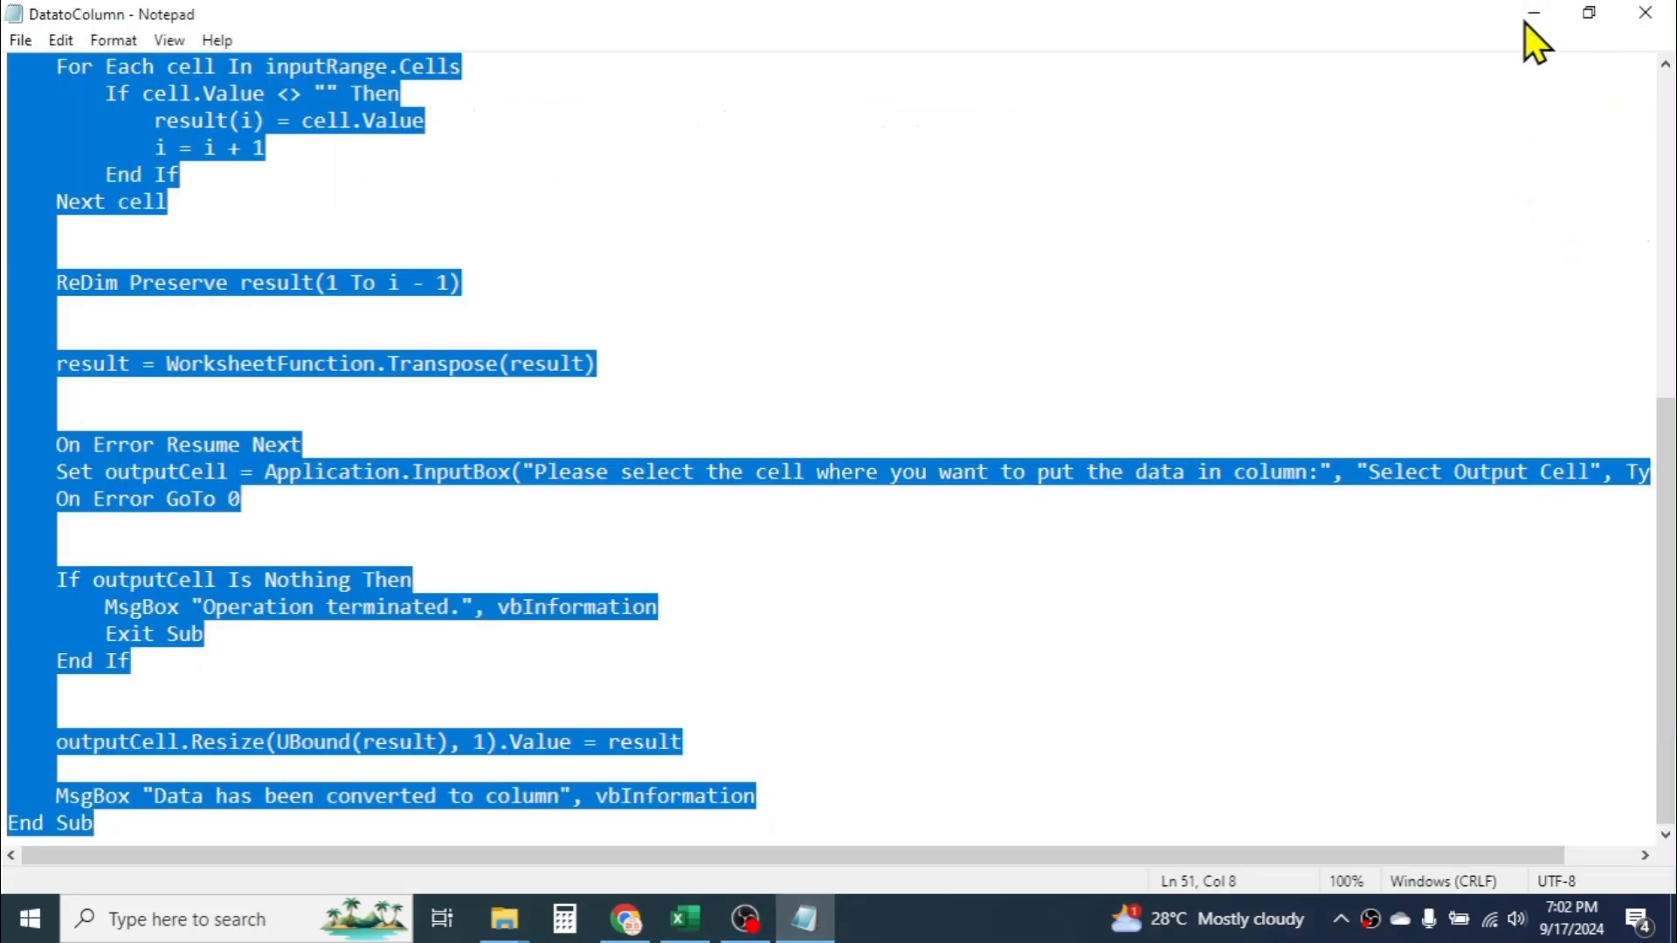
{"action": "left_click", "coordinate": [1531, 24]}
{"action": "double_click", "coordinate": [321, 166]}
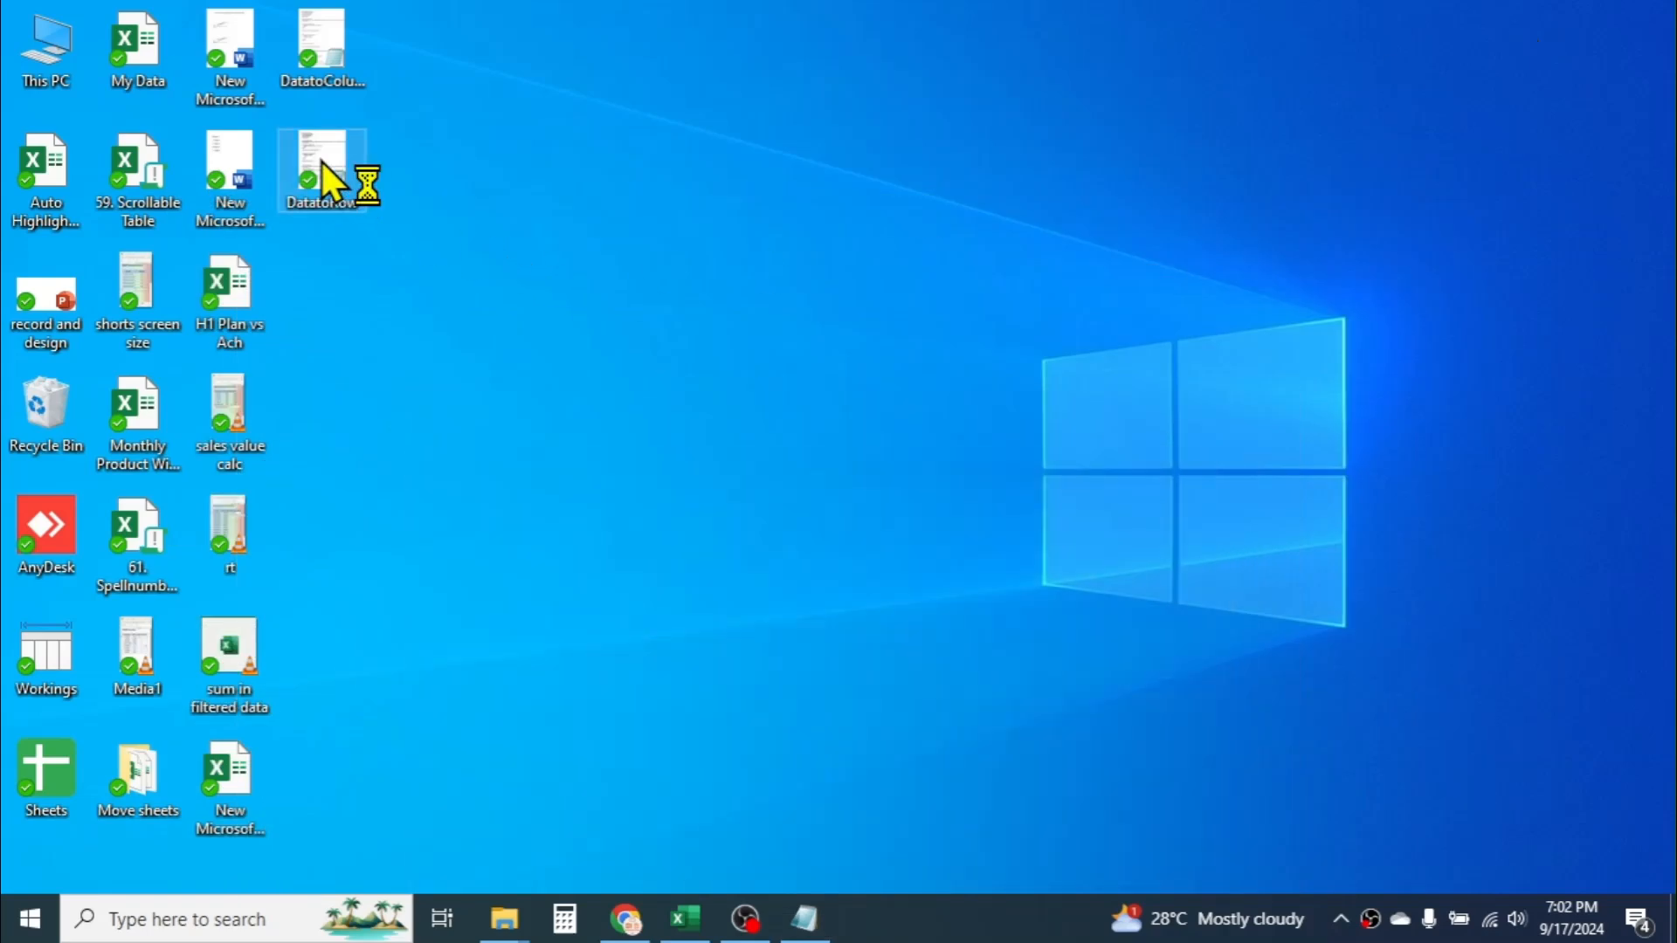
{"action": "left_click", "coordinate": [1380, 171]}
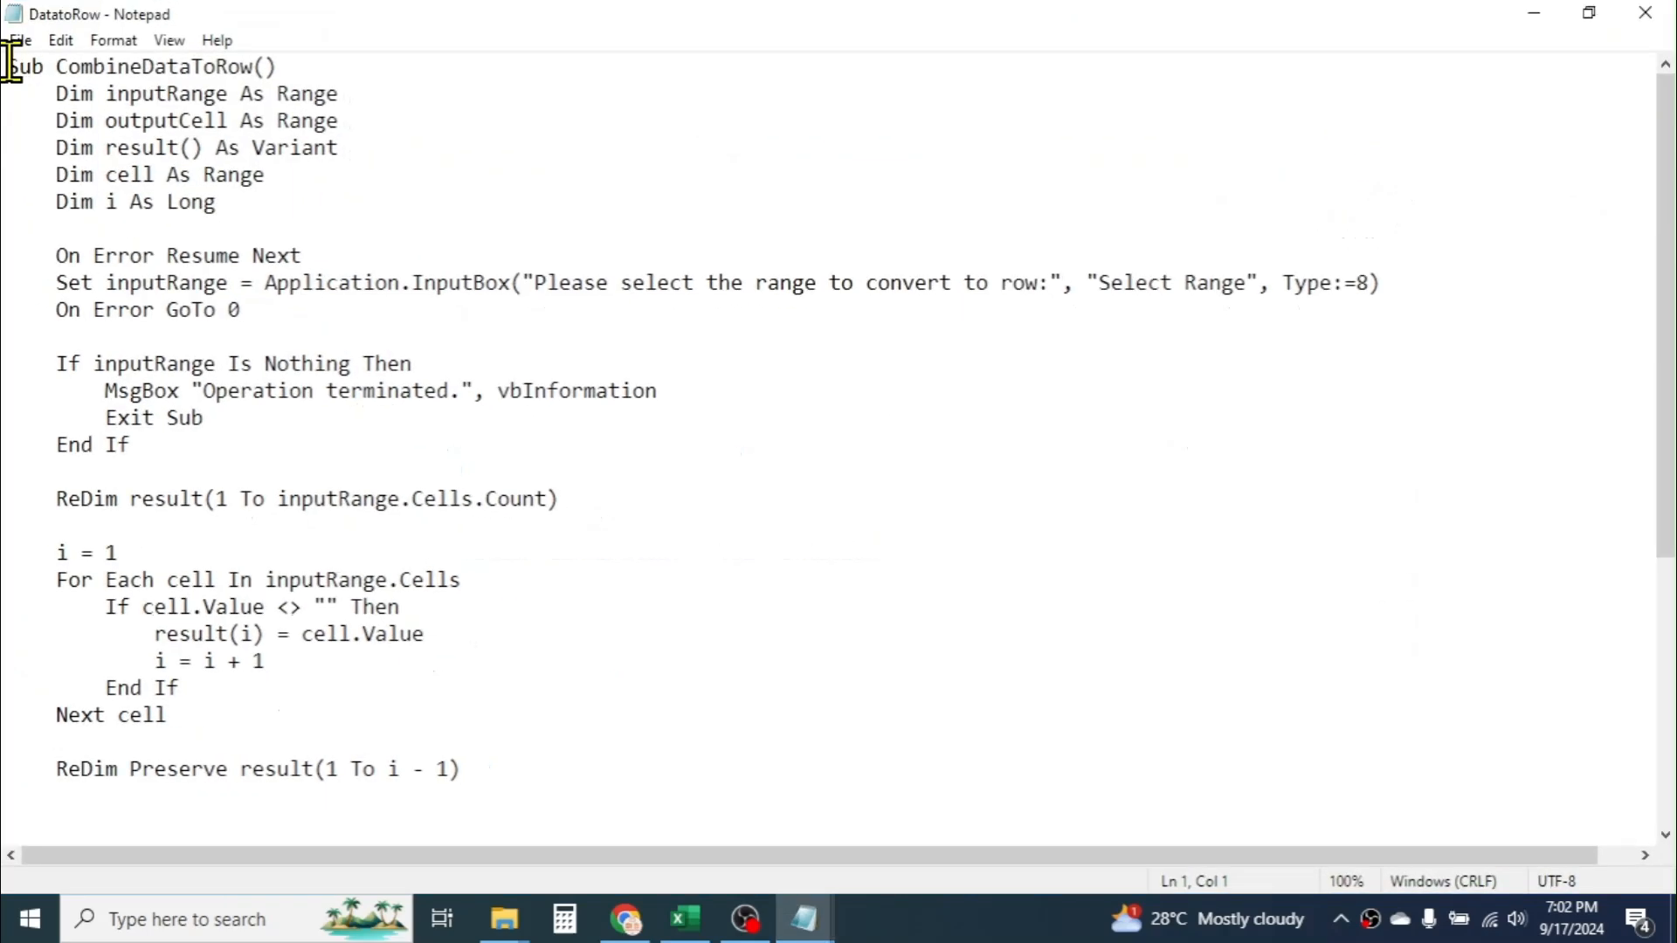
- Copy the entire CombineDataToRow macro, from Sub to End Sub, and switch back to the Excel workbook
{"action": "left_click_drag", "start_coordinate": [15, 66], "coordinate": [393, 865]}
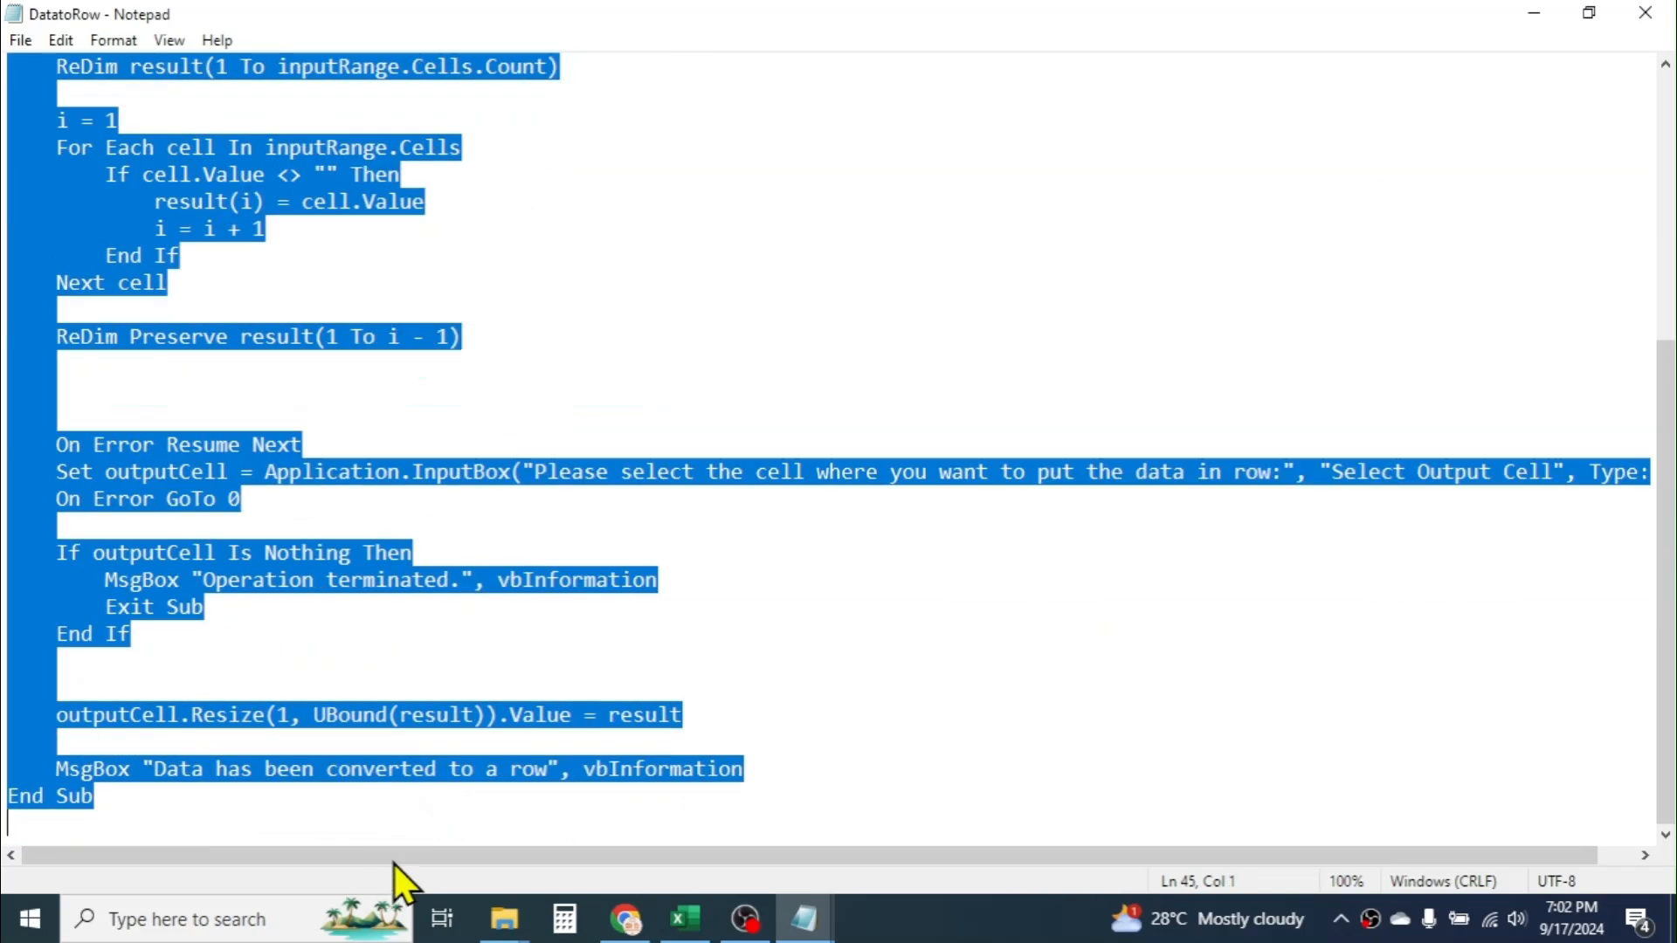
{"action": "right_click", "coordinate": [249, 493]}
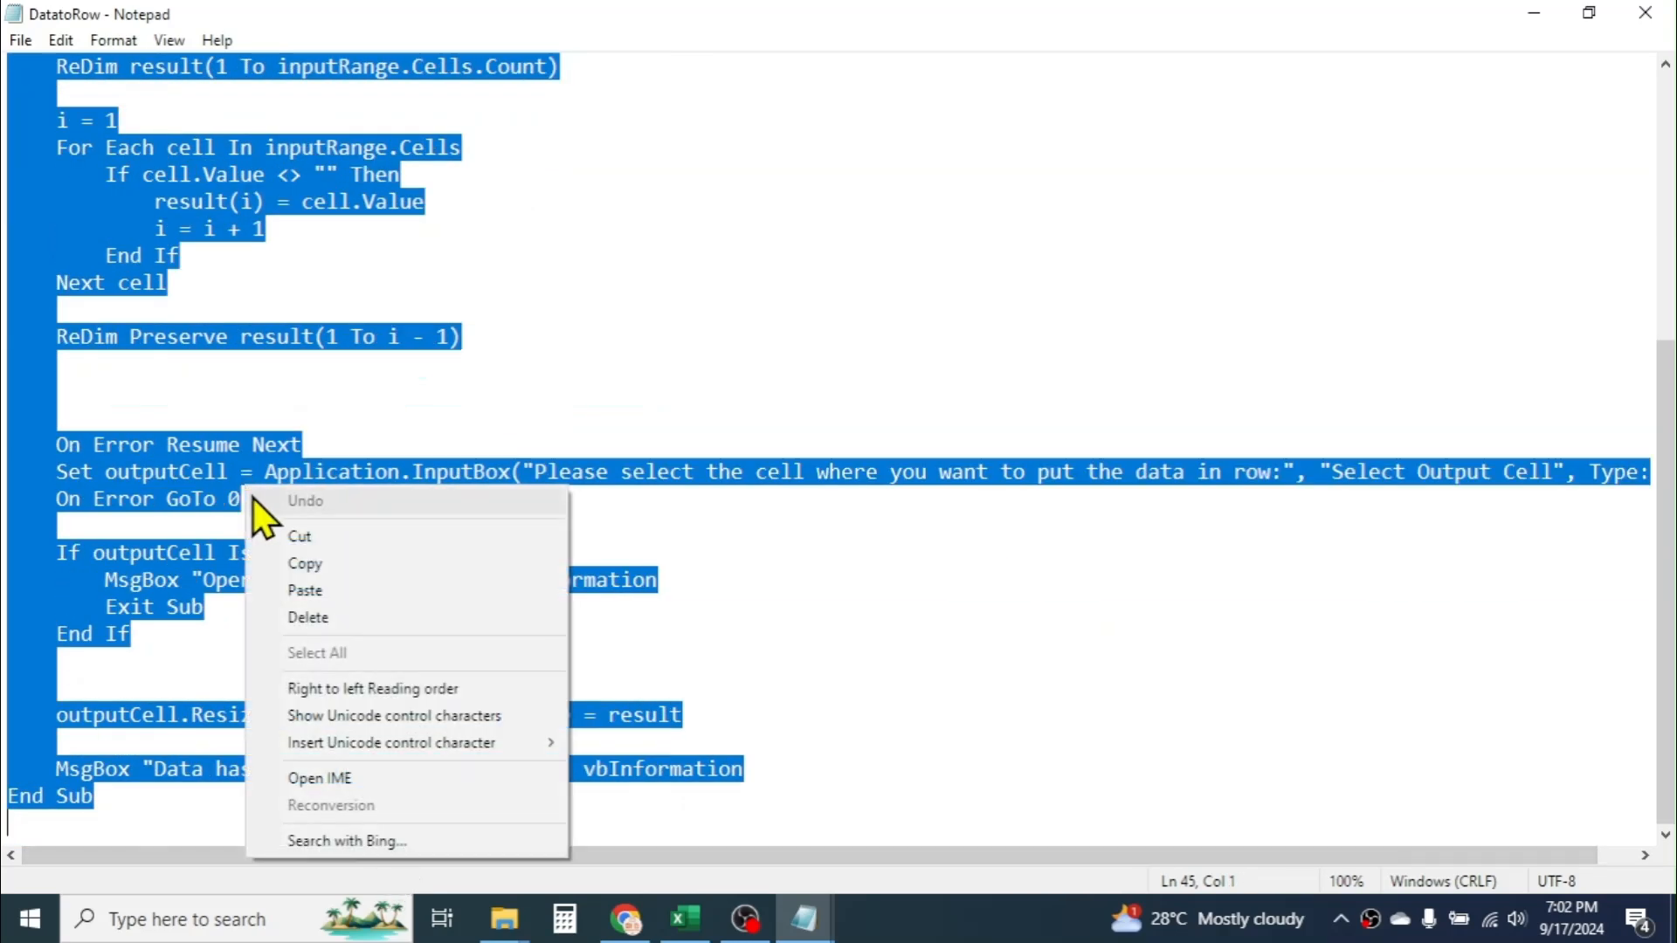
{"action": "left_click", "coordinate": [325, 565]}
{"action": "left_click", "coordinate": [686, 919]}
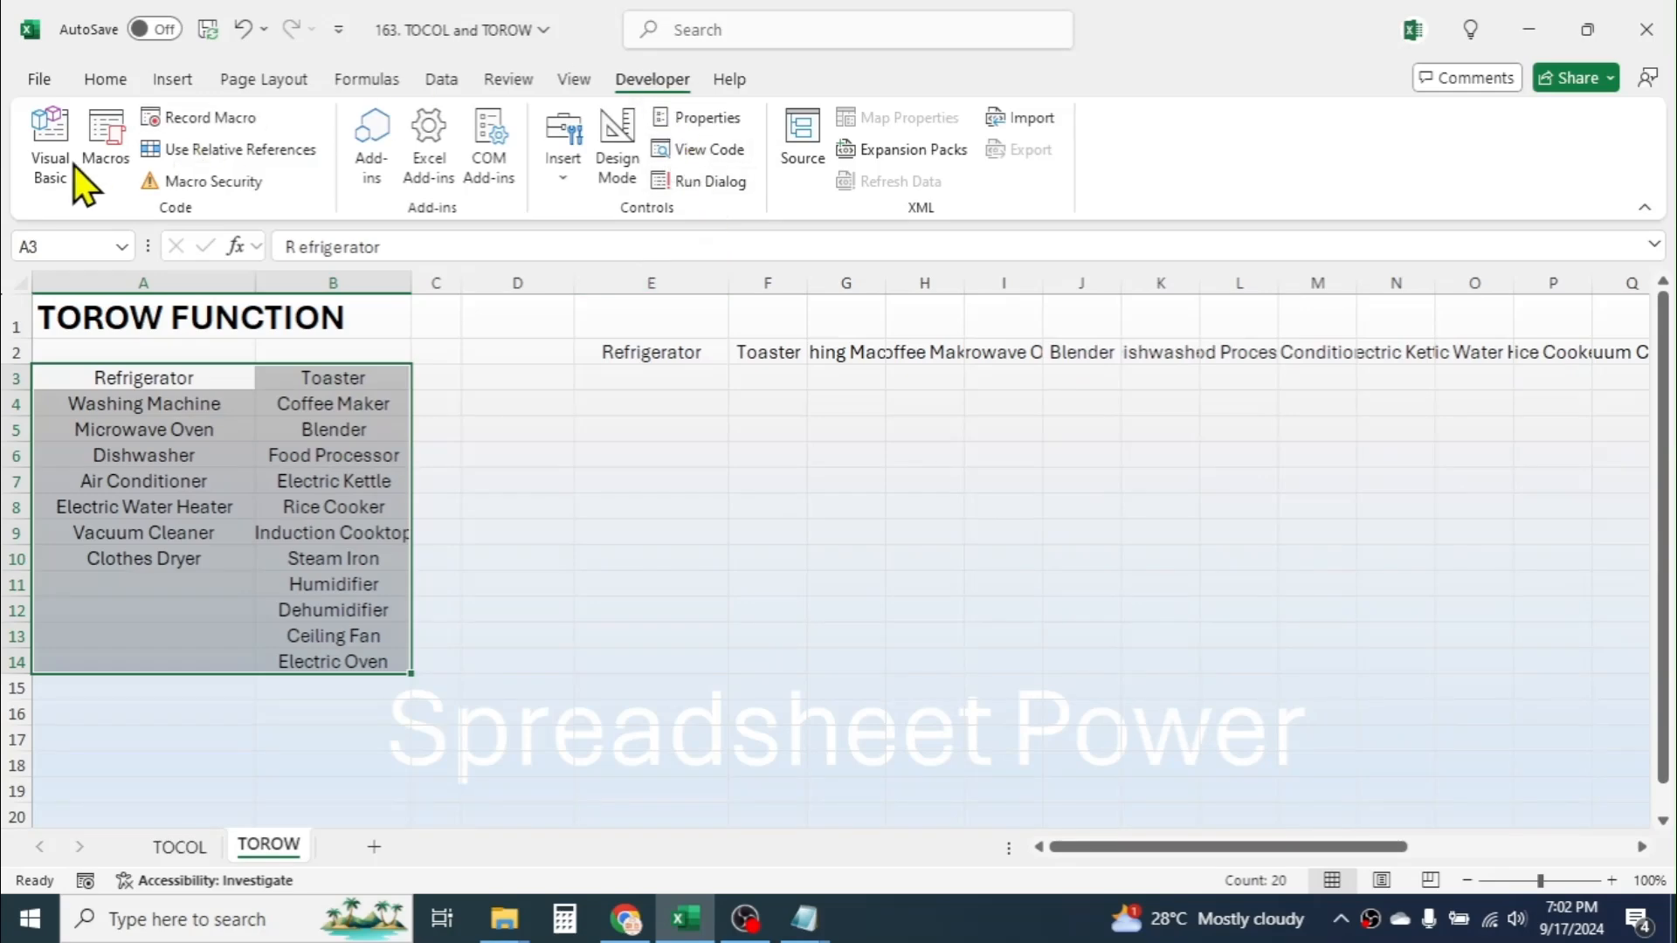
- Insert a second module in the VBA project, paste the CombineDataToRow macro into it, and minimize the code editor
{"action": "left_click", "coordinate": [33, 154]}
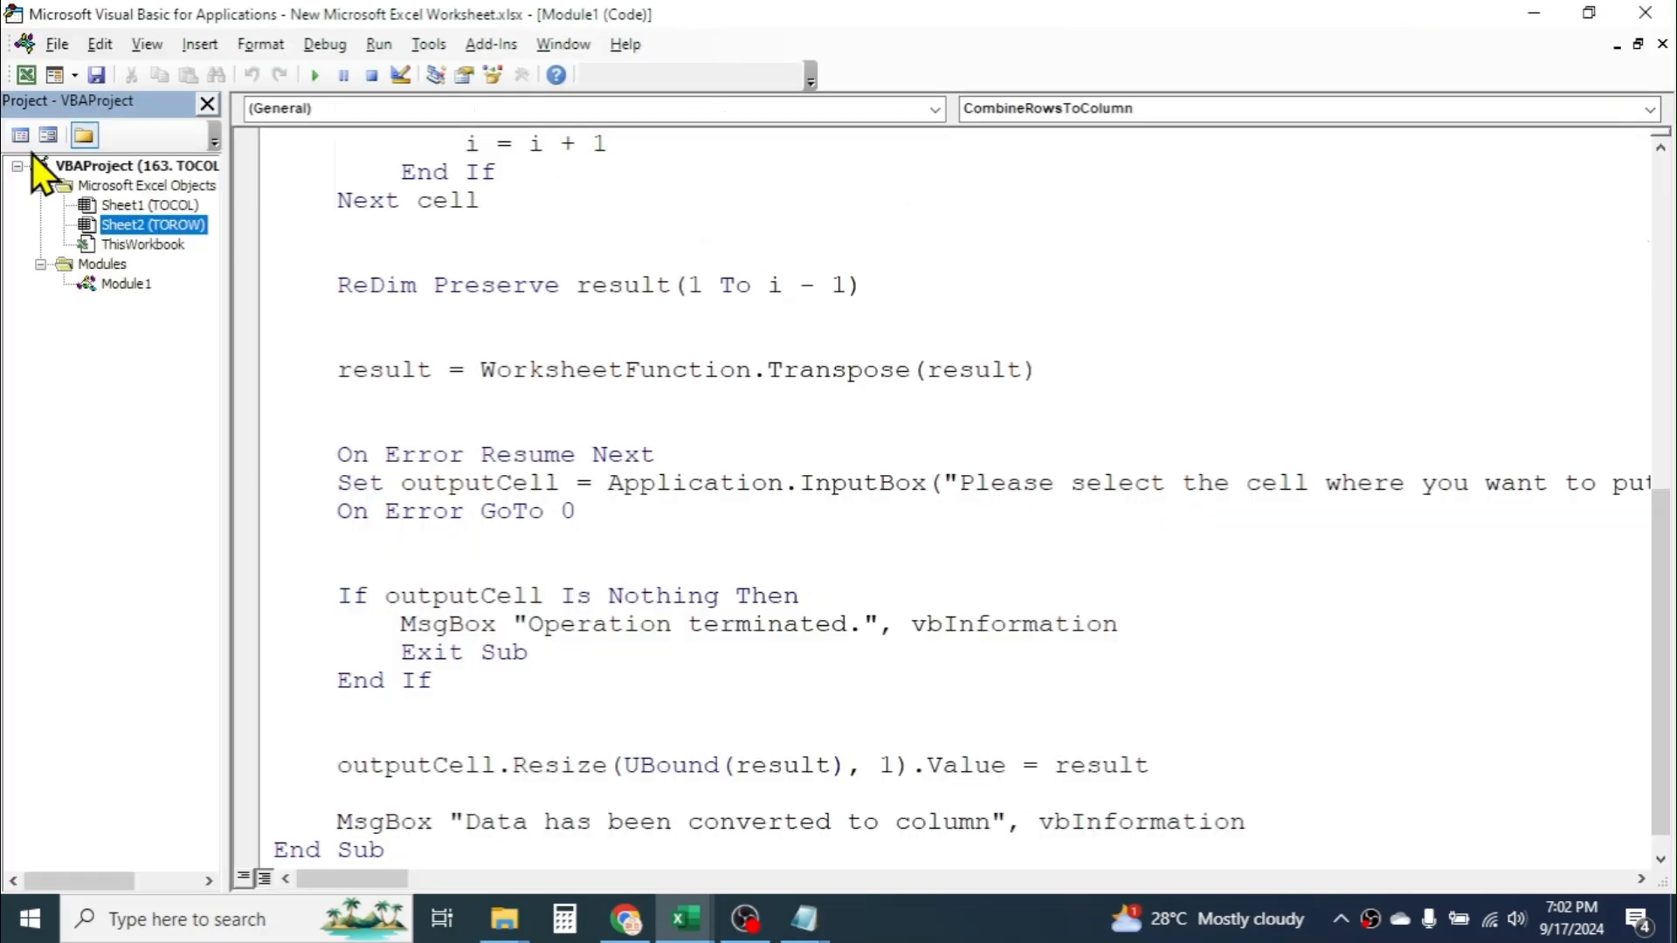
{"action": "left_click", "coordinate": [207, 48]}
{"action": "left_click", "coordinate": [236, 127]}
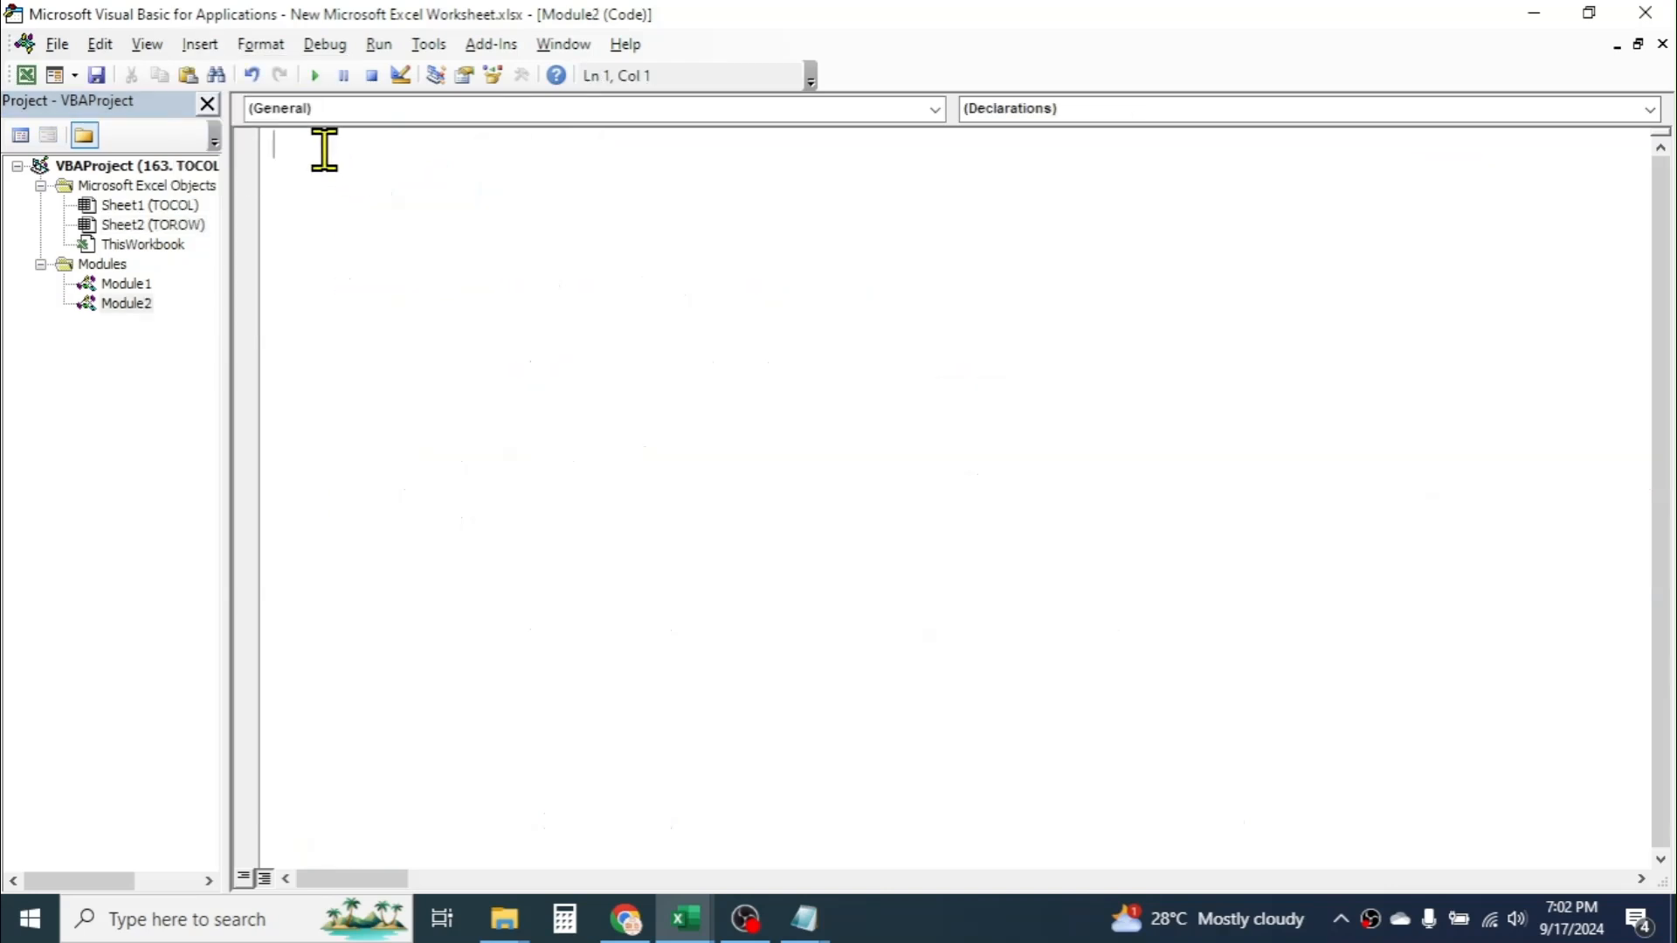
{"action": "key", "text": "ctrl+v"}
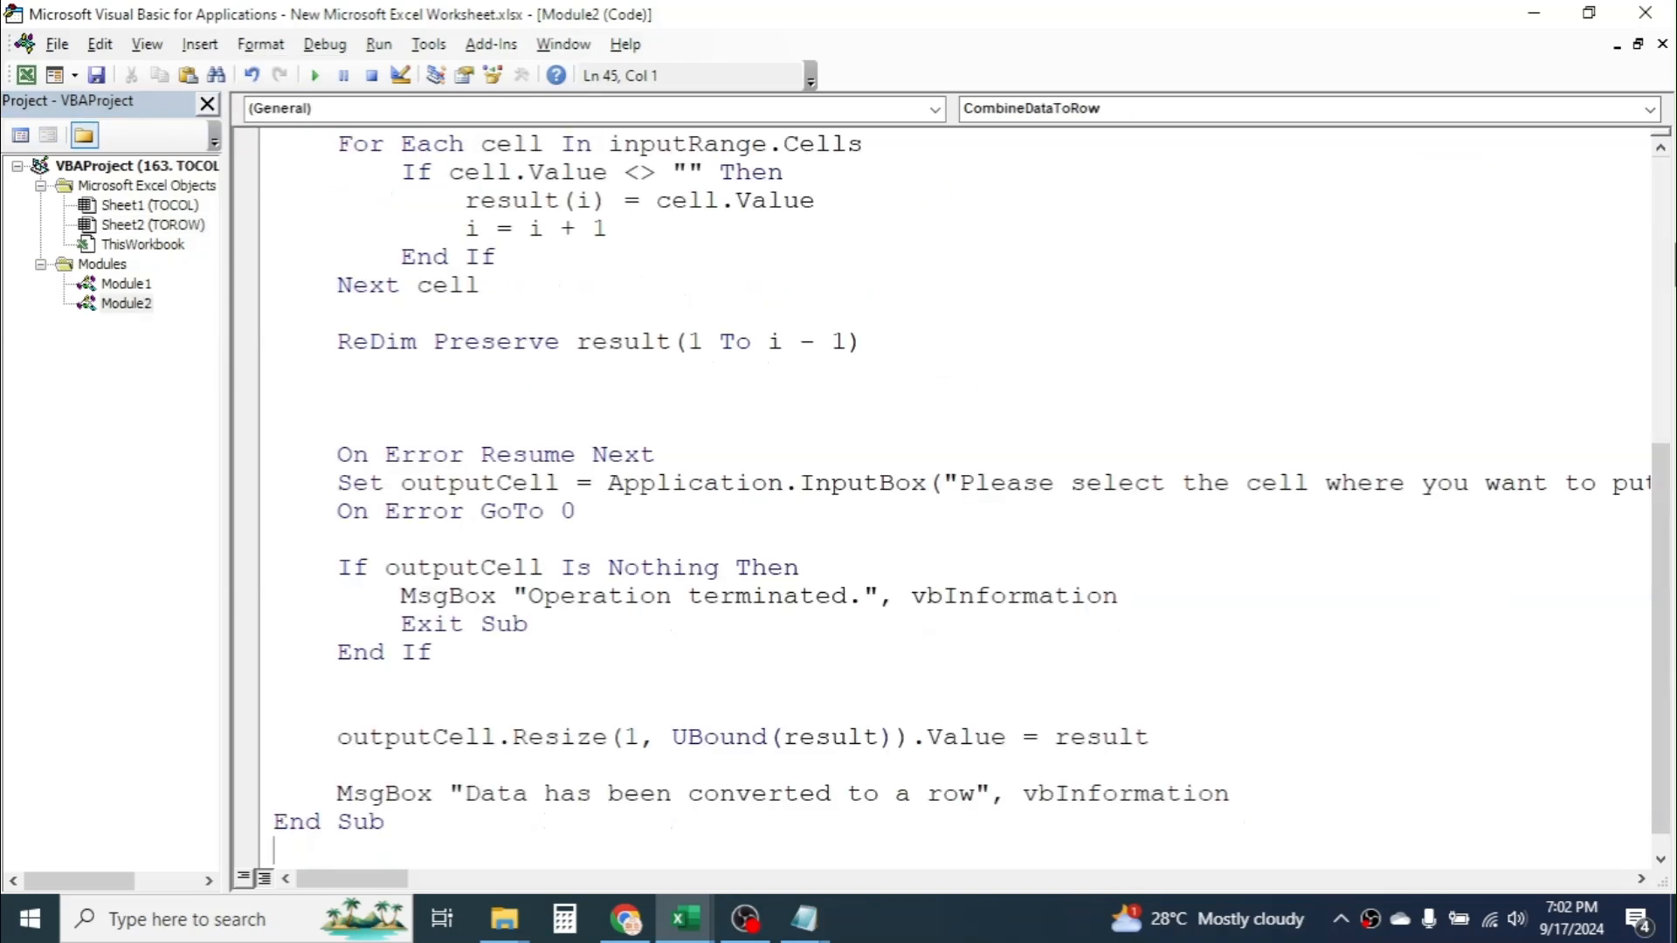
{"action": "left_click_drag", "start_coordinate": [1666, 480], "coordinate": [1666, 192]}
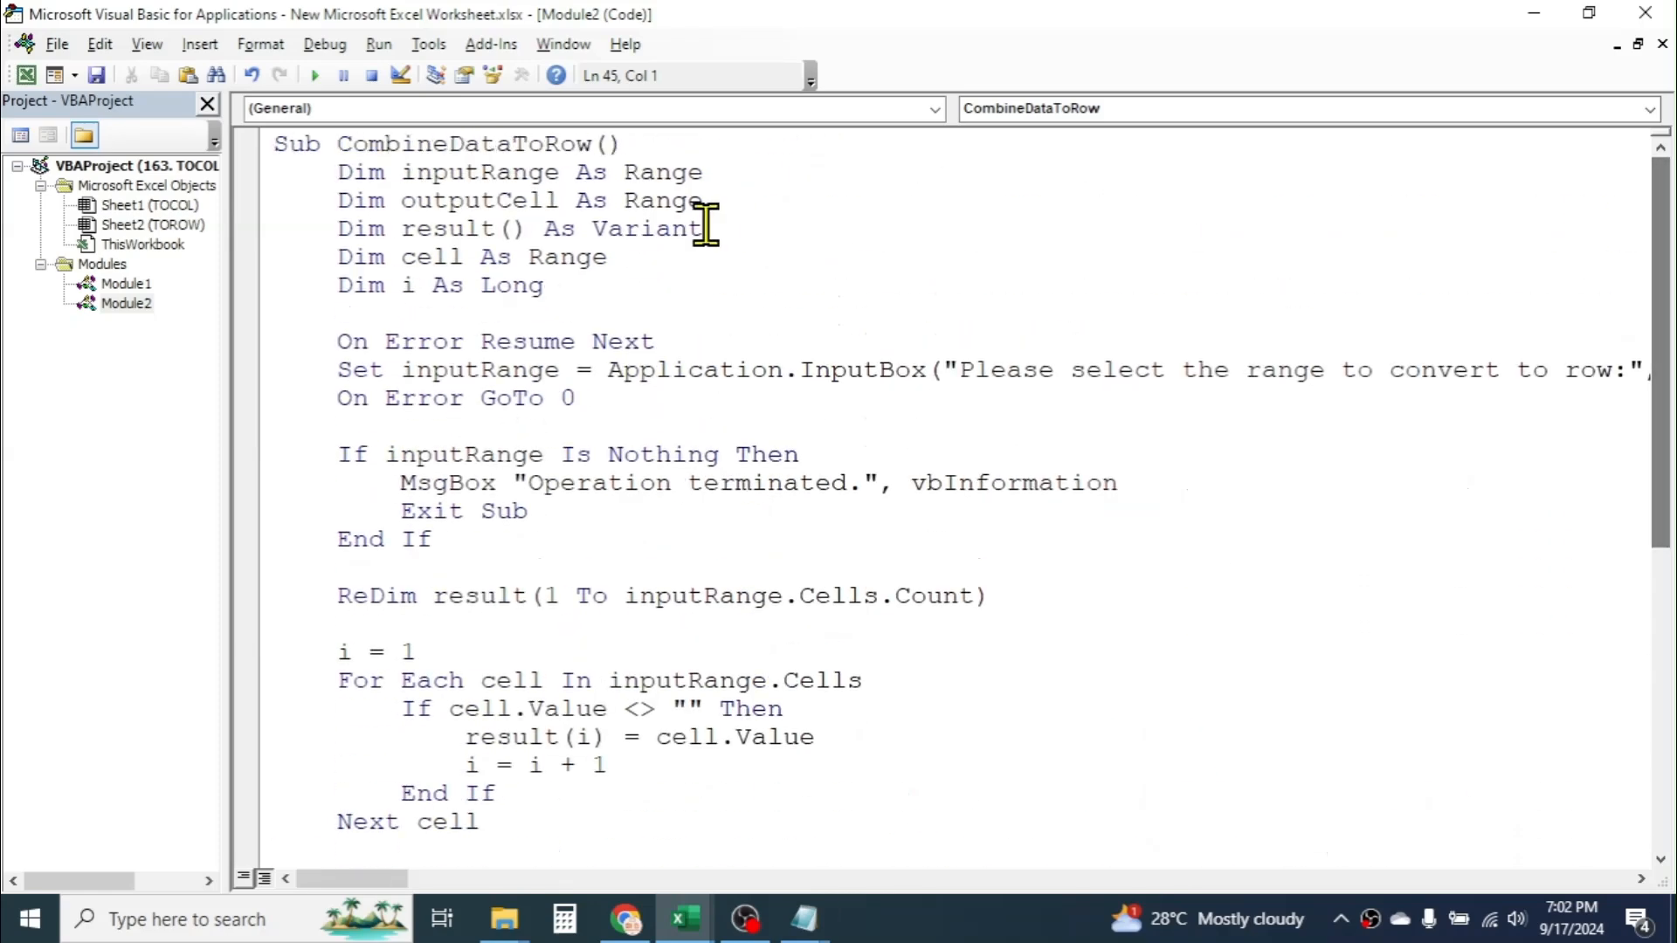
{"action": "left_click", "coordinate": [1535, 12]}
- Run the CombineDataToRow macro on the TOROW sheet and supply A3:B14 as the range to convert
{"action": "left_click", "coordinate": [651, 481]}
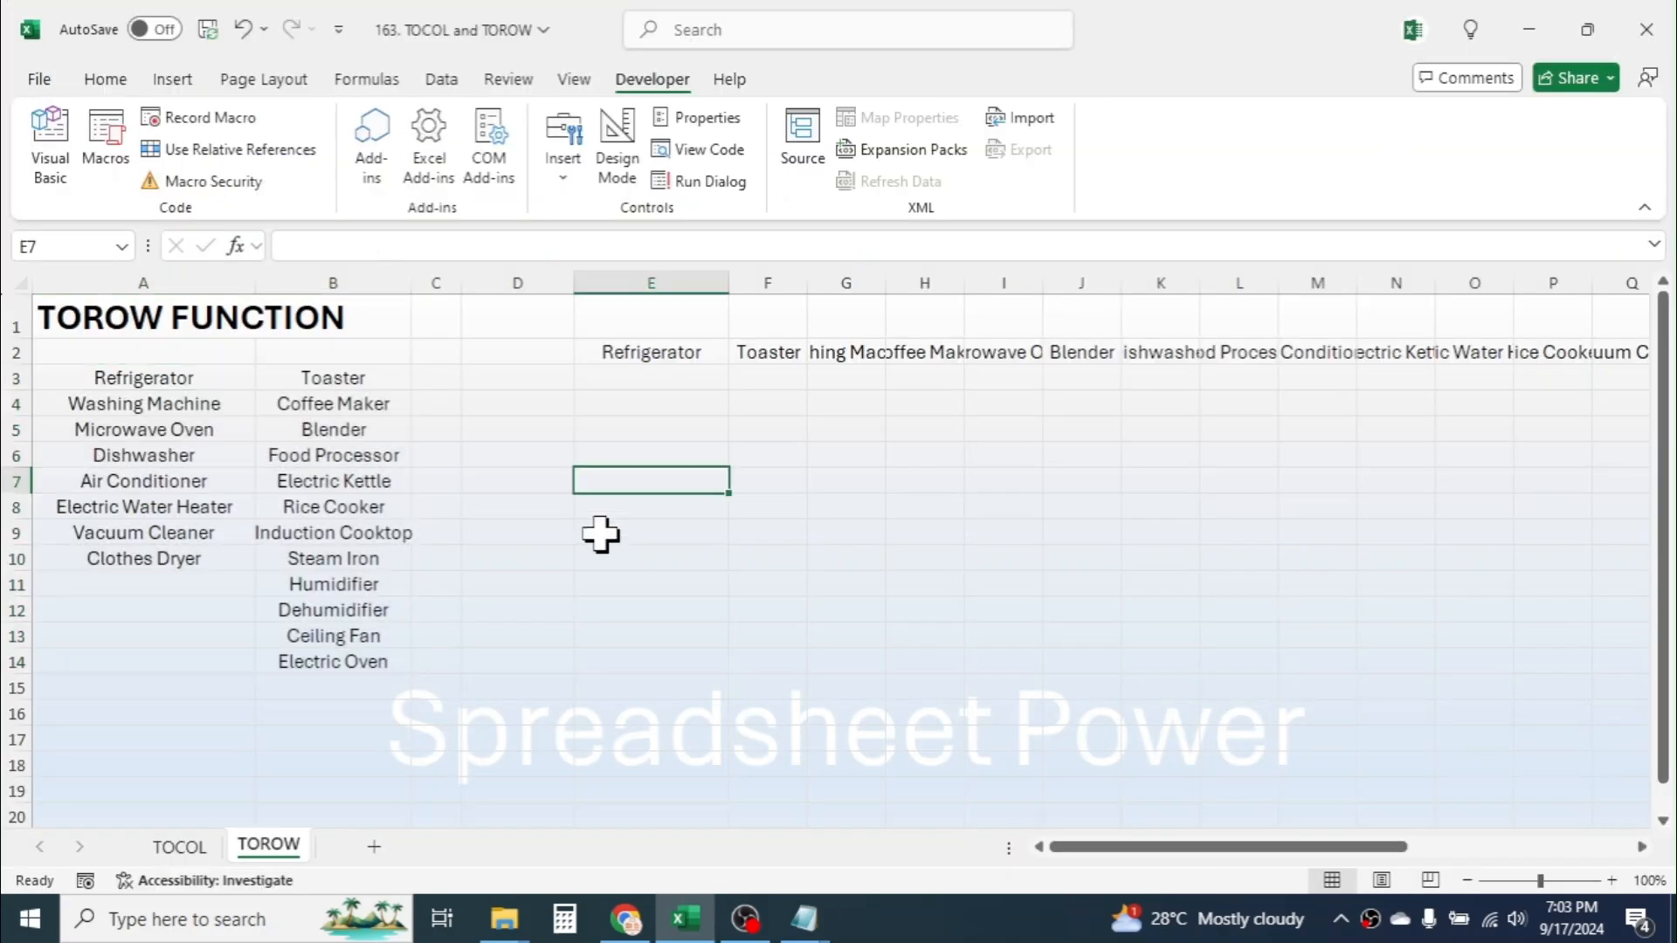
{"action": "left_click_drag", "start_coordinate": [134, 378], "coordinate": [322, 653]}
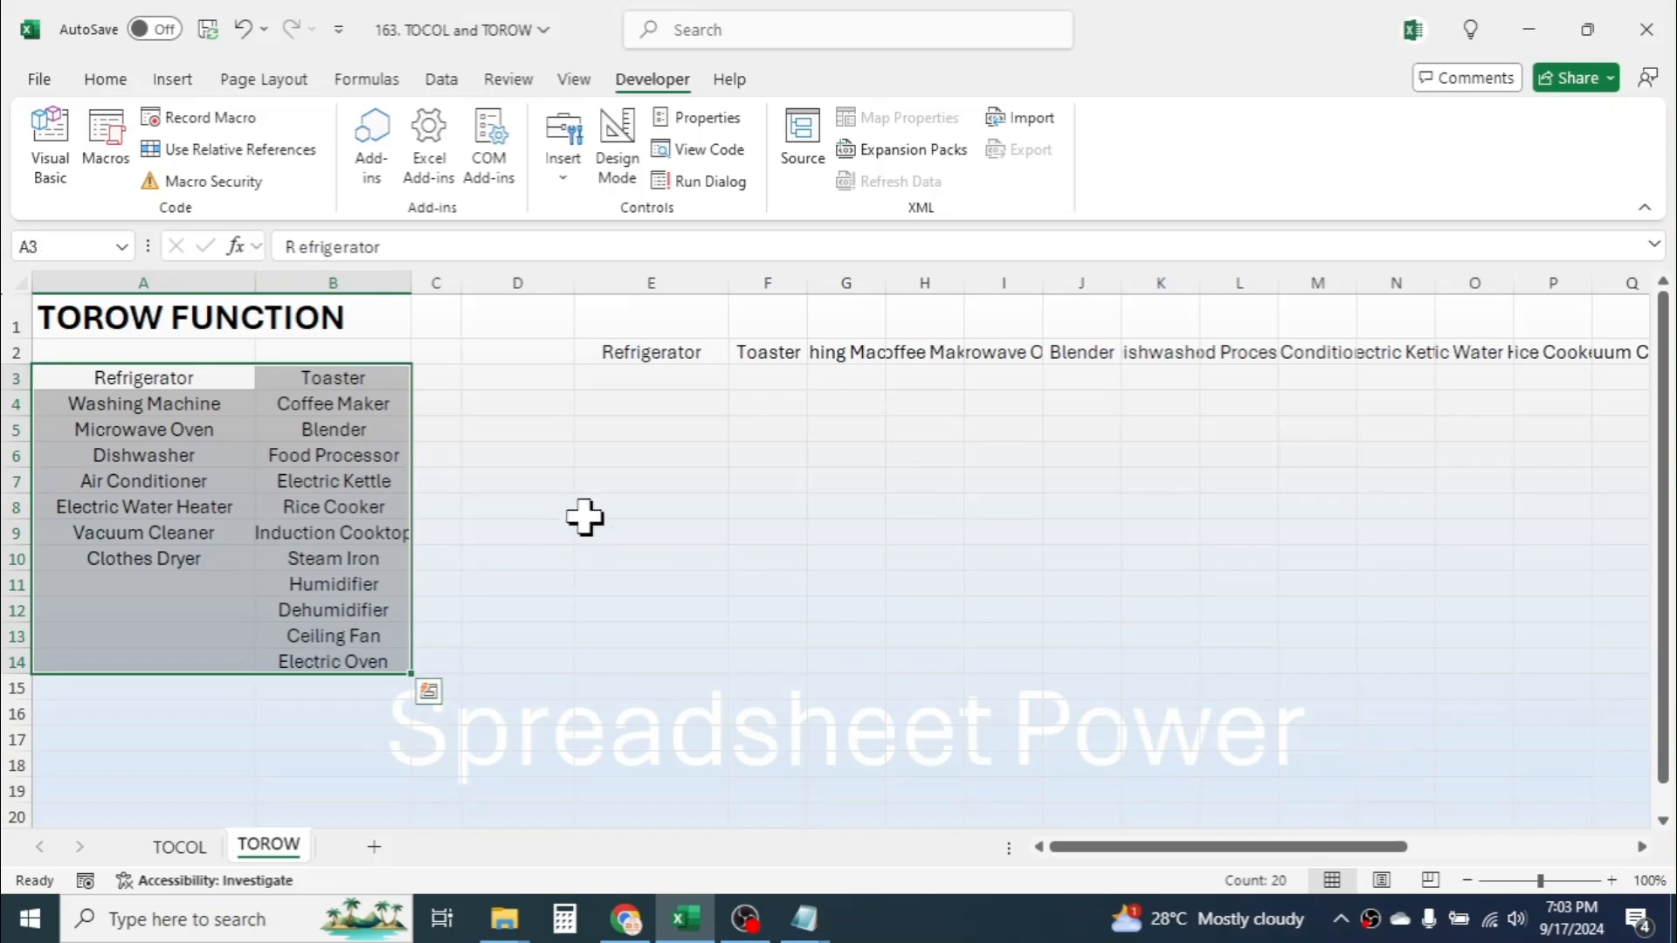
{"action": "left_click", "coordinate": [584, 511]}
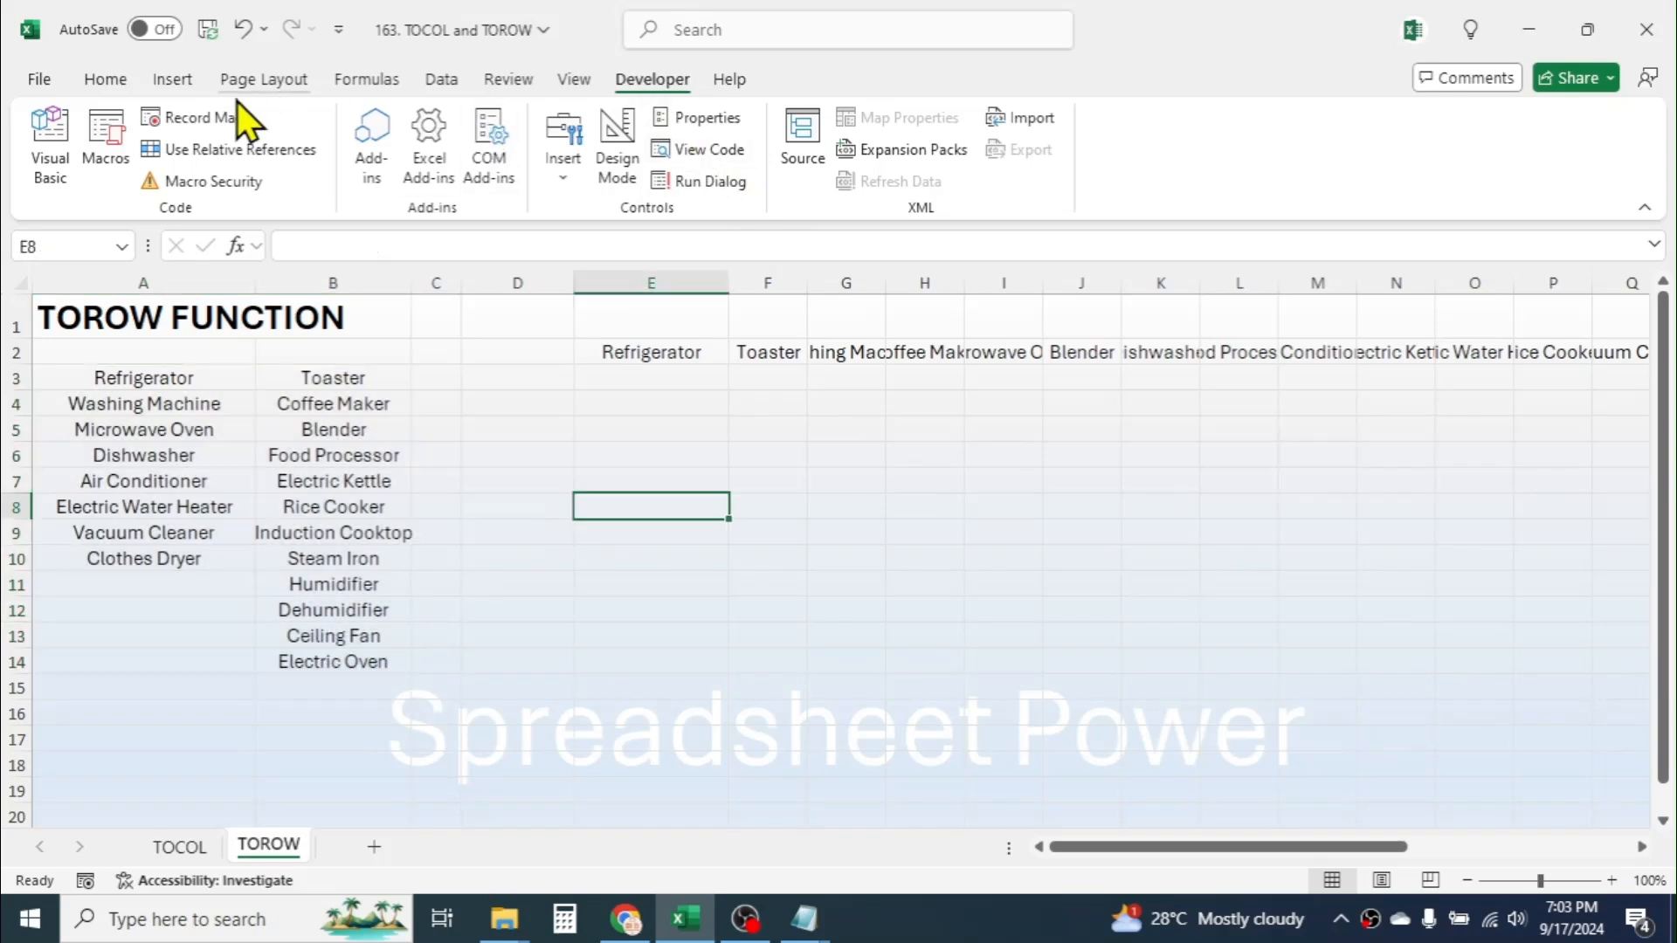
{"action": "left_click", "coordinate": [108, 133]}
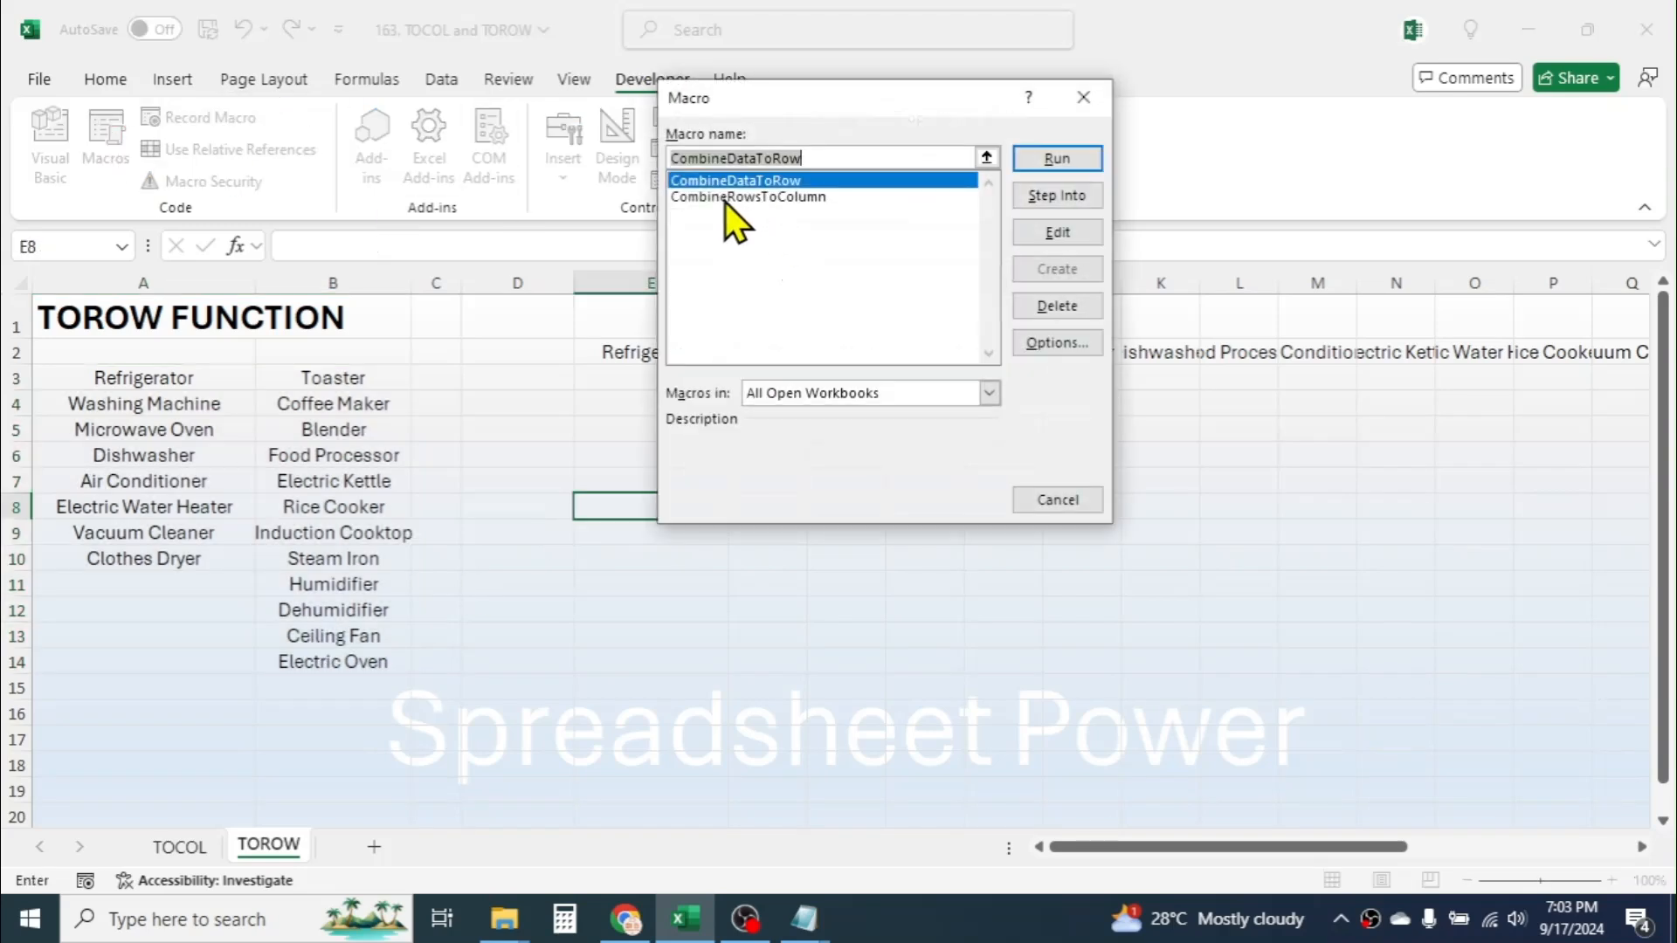
{"action": "left_click", "coordinate": [757, 180]}
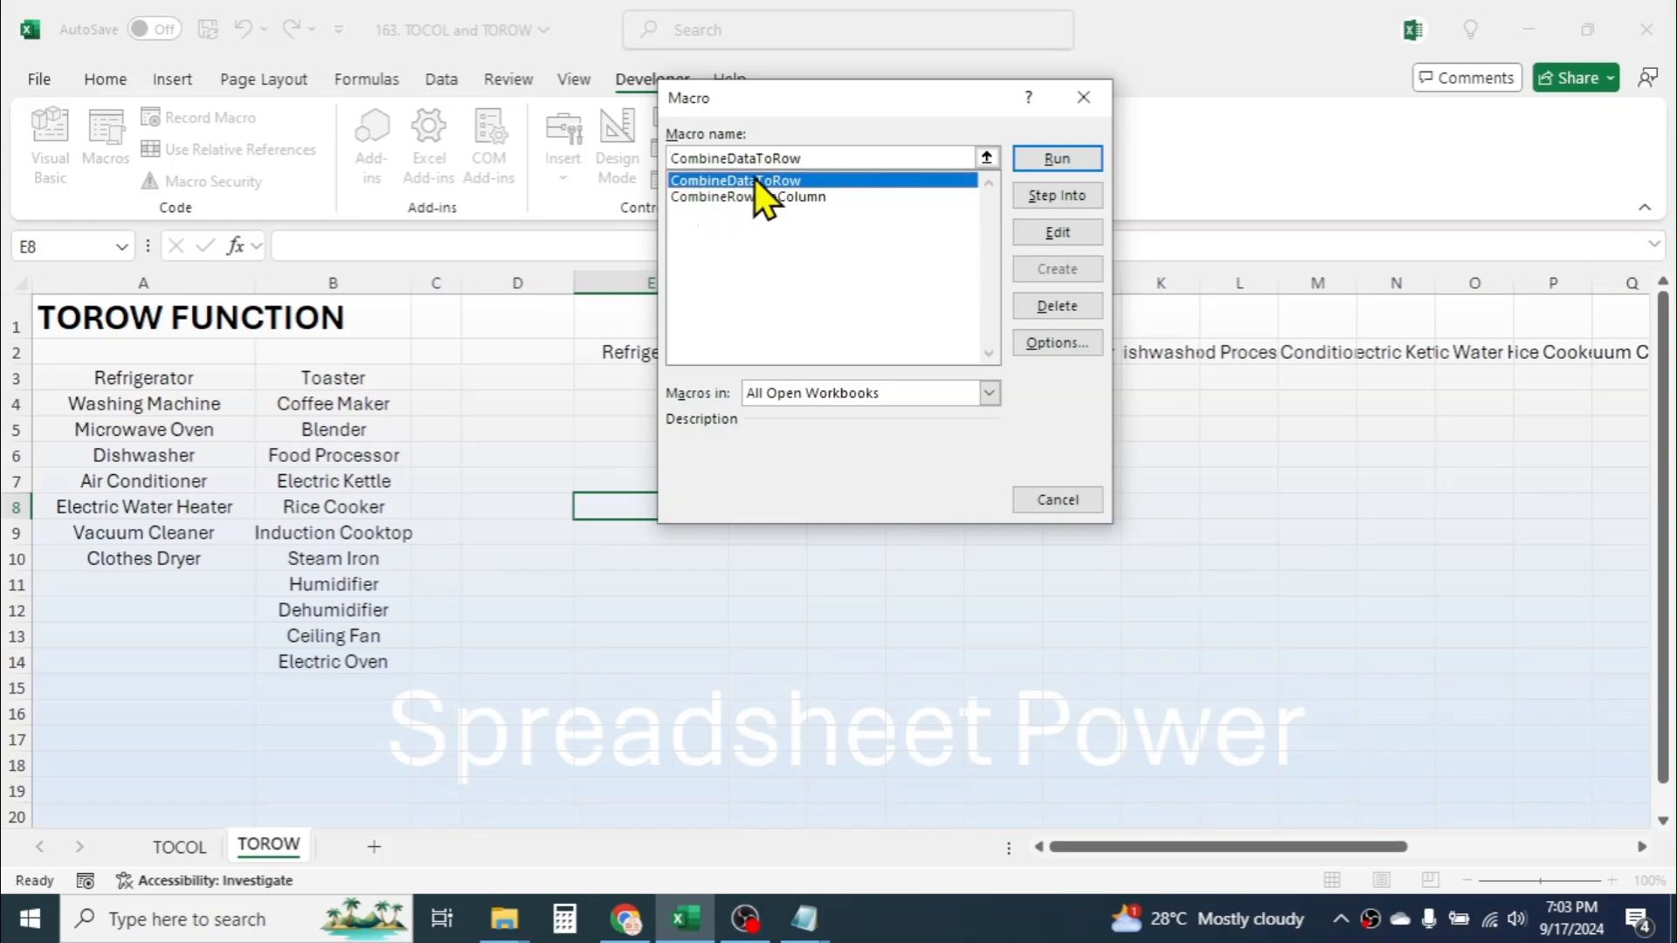
{"action": "left_click", "coordinate": [1052, 155]}
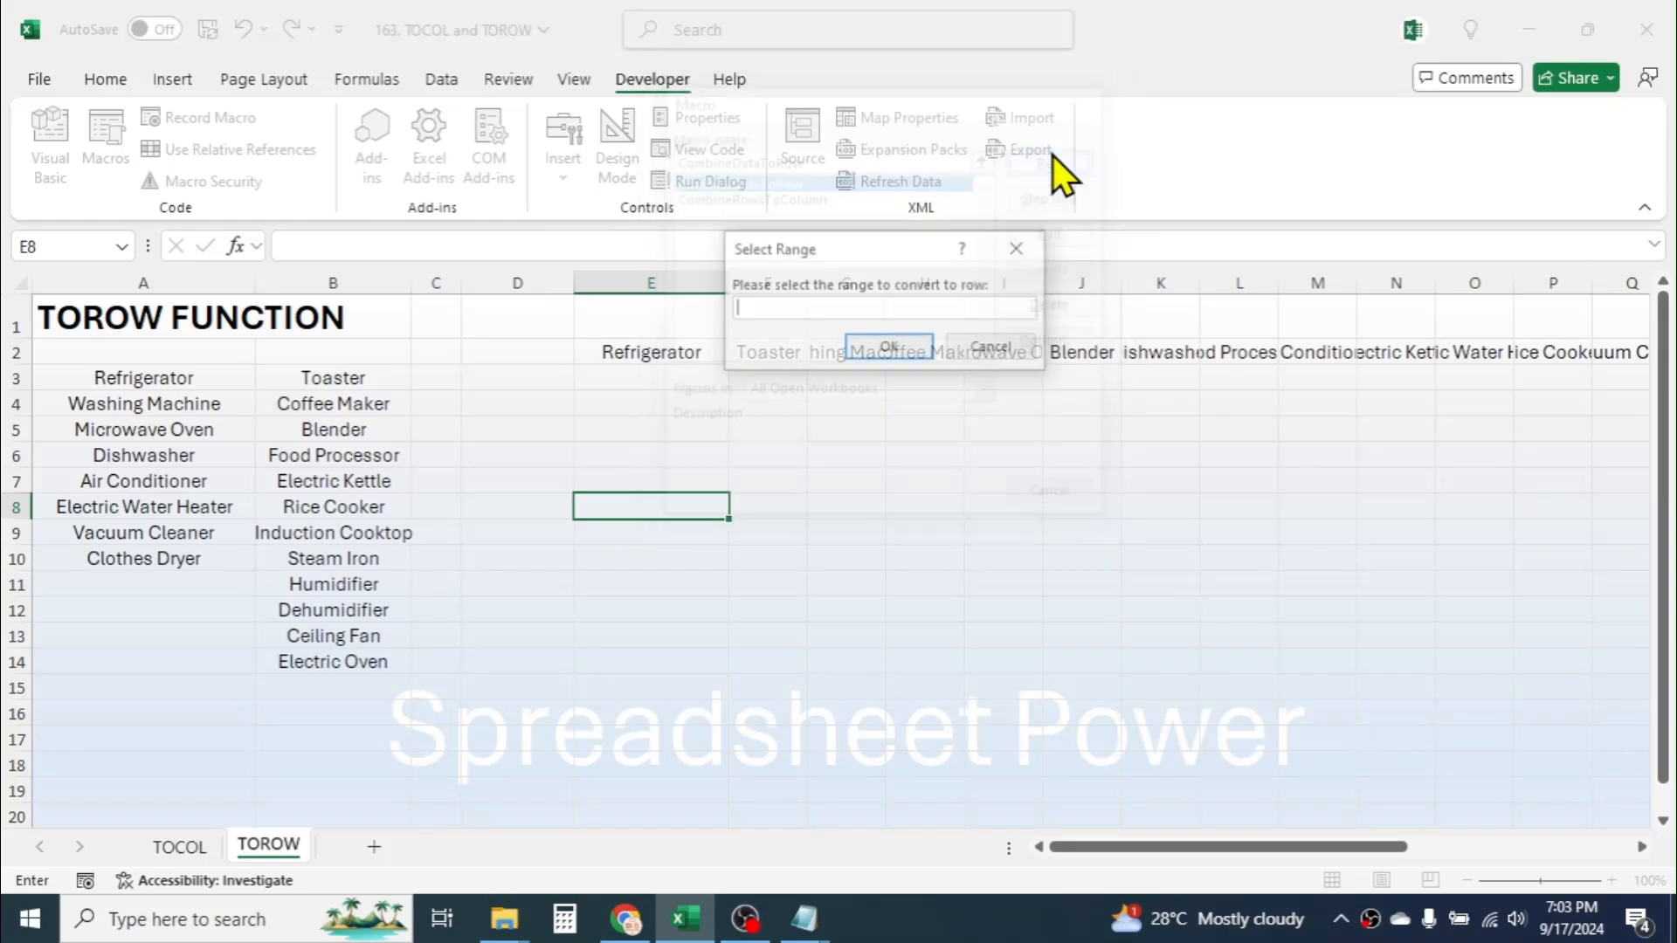
{"action": "left_click_drag", "start_coordinate": [847, 244], "coordinate": [778, 381]}
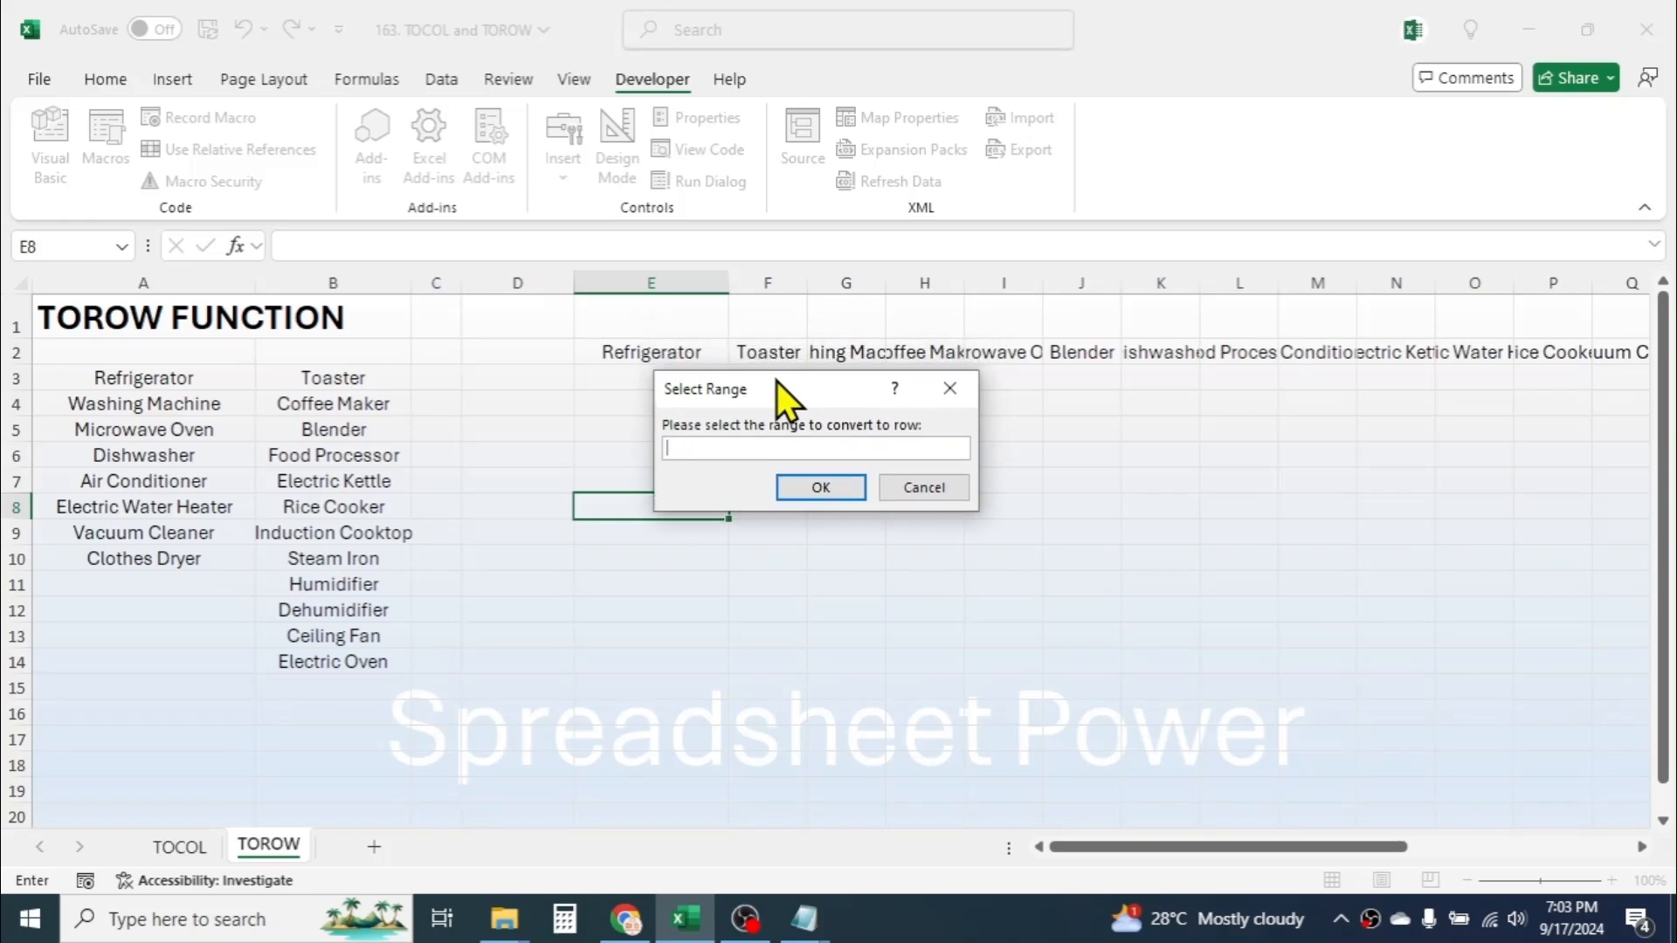
{"action": "left_click_drag", "start_coordinate": [109, 382], "coordinate": [354, 661]}
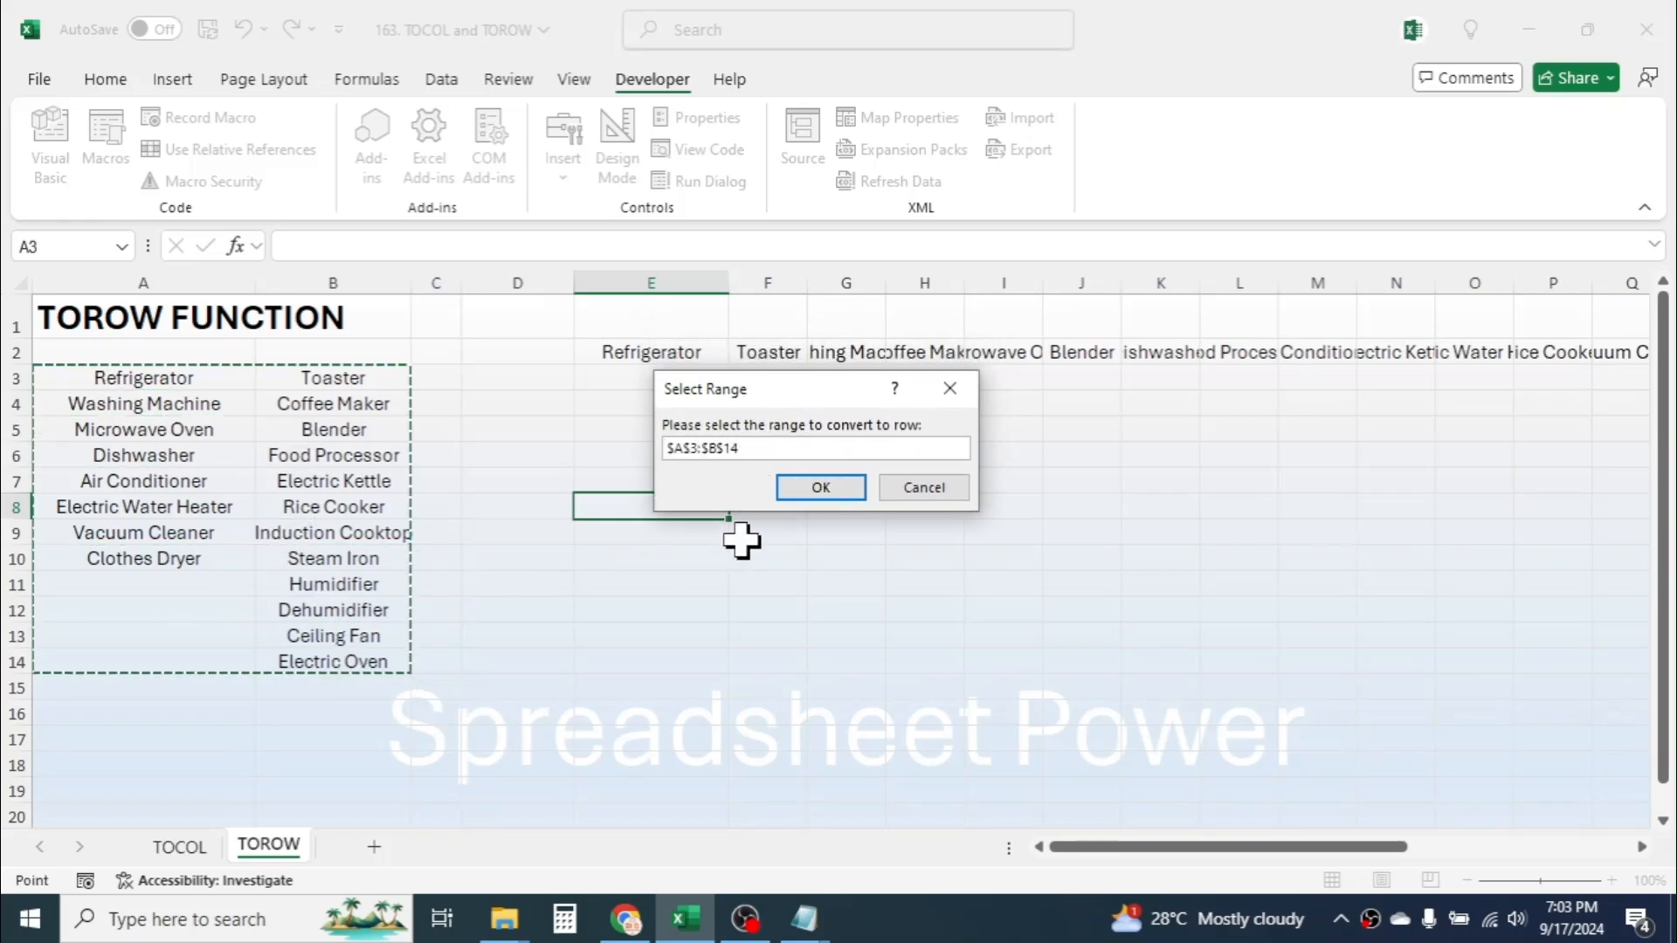
{"action": "left_click", "coordinate": [817, 485]}
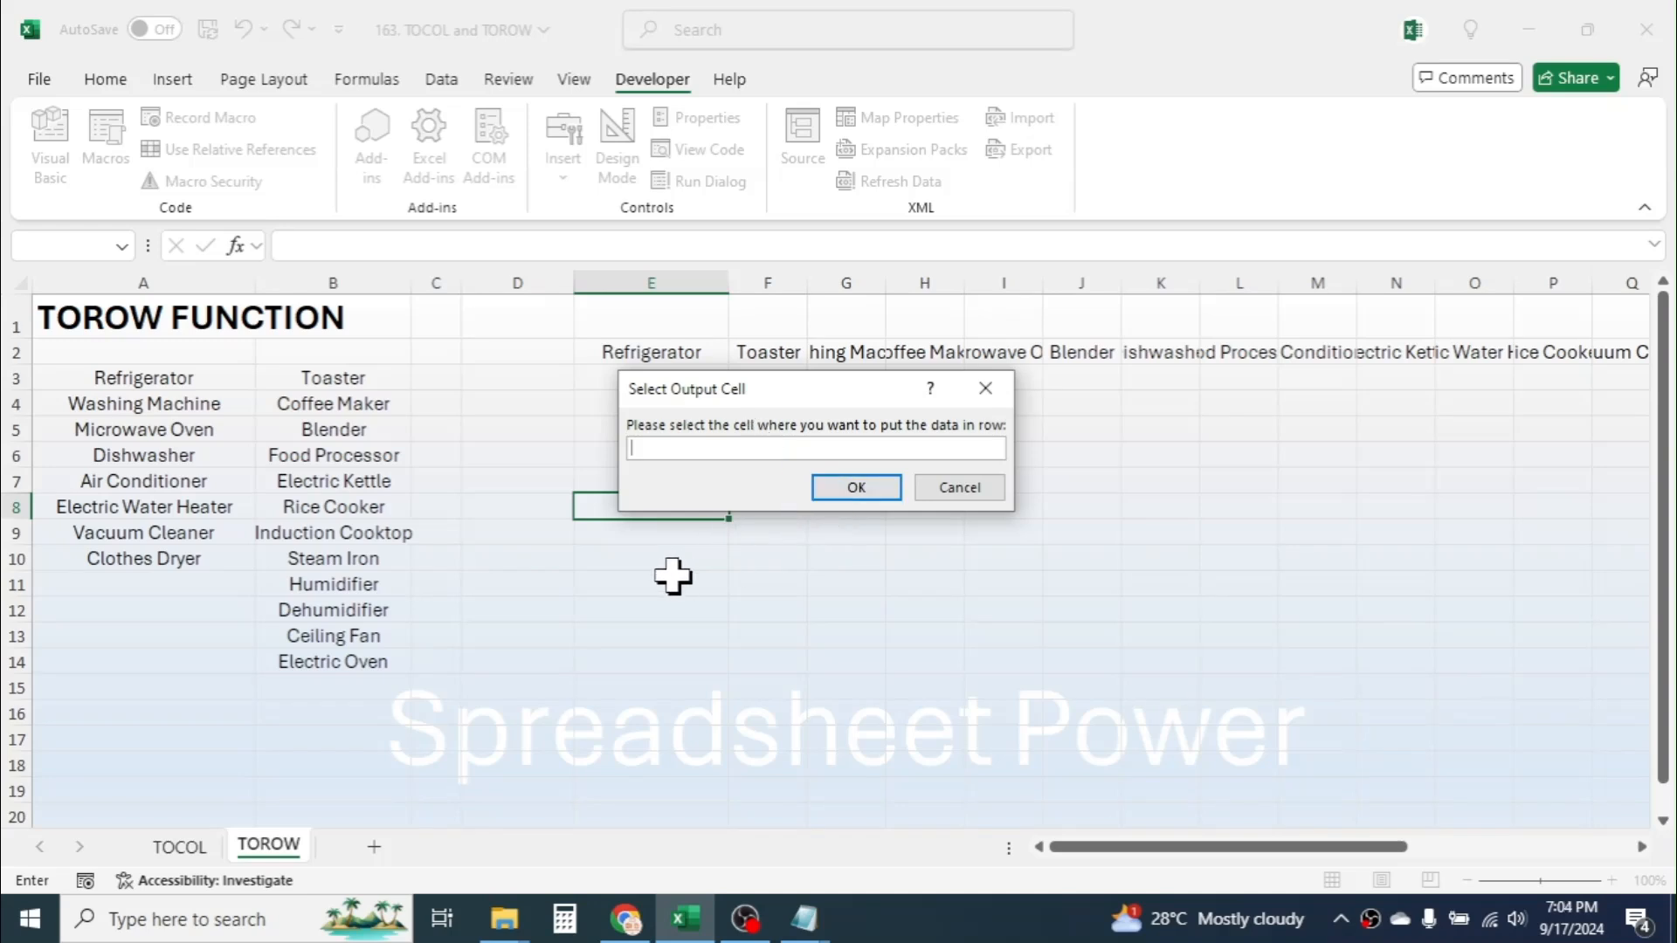
- Set E11 as the macro's output cell, dismiss the completion message, and review the converted row
{"action": "left_click", "coordinate": [647, 587]}
{"action": "left_click", "coordinate": [861, 496]}
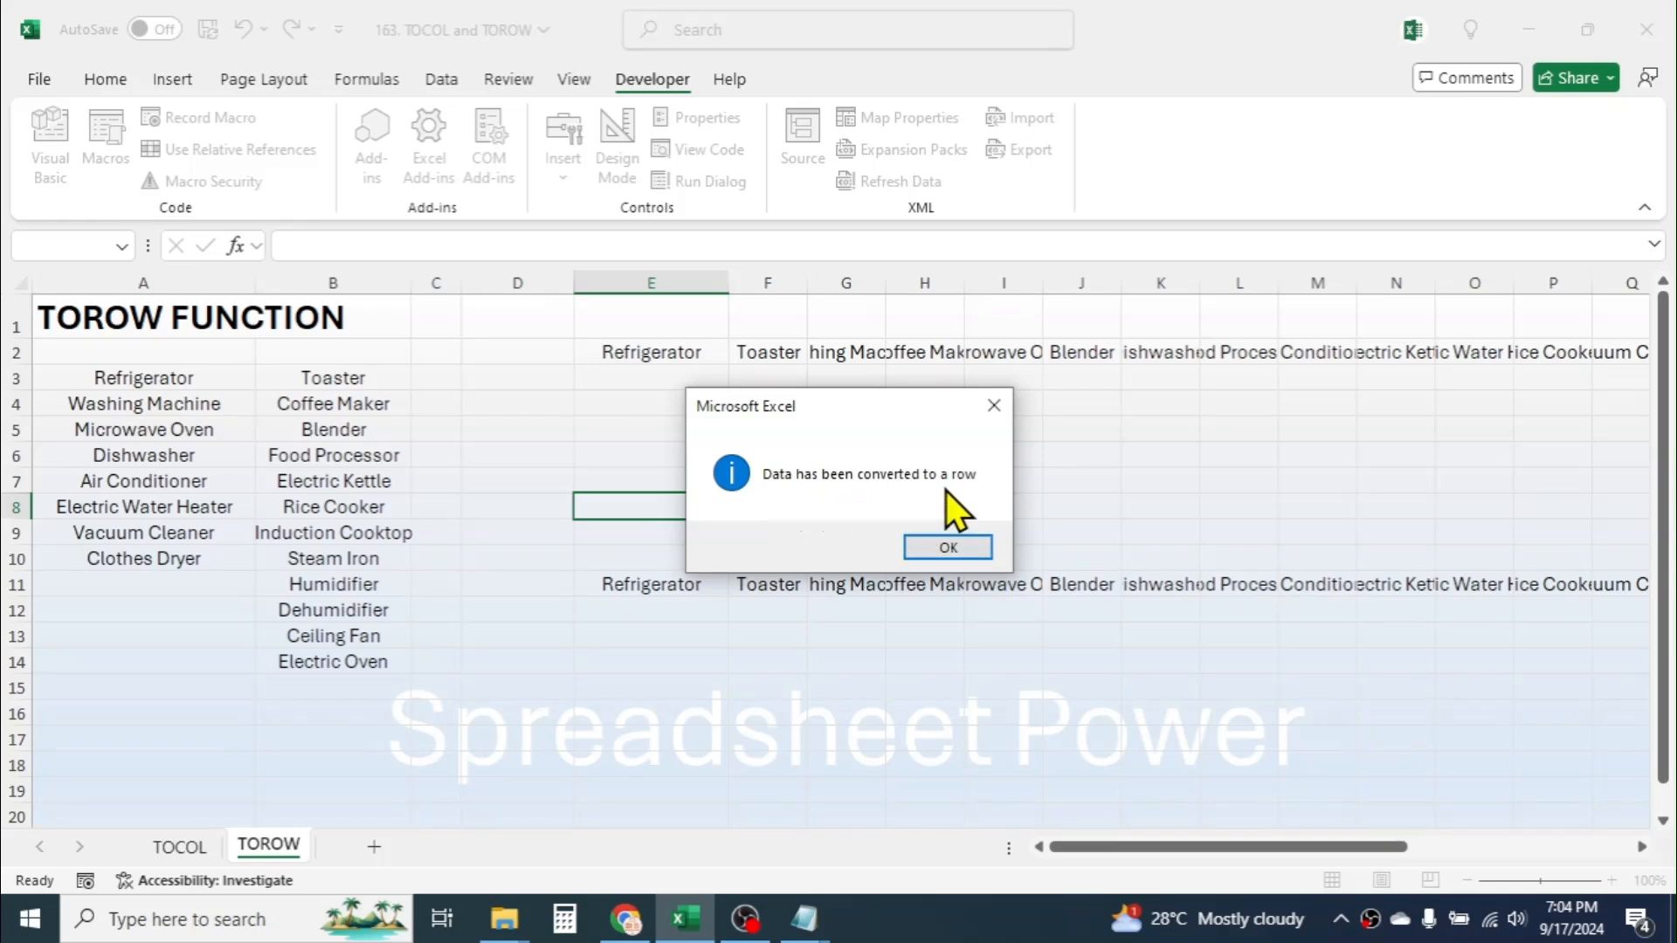
{"action": "left_click", "coordinate": [961, 554]}
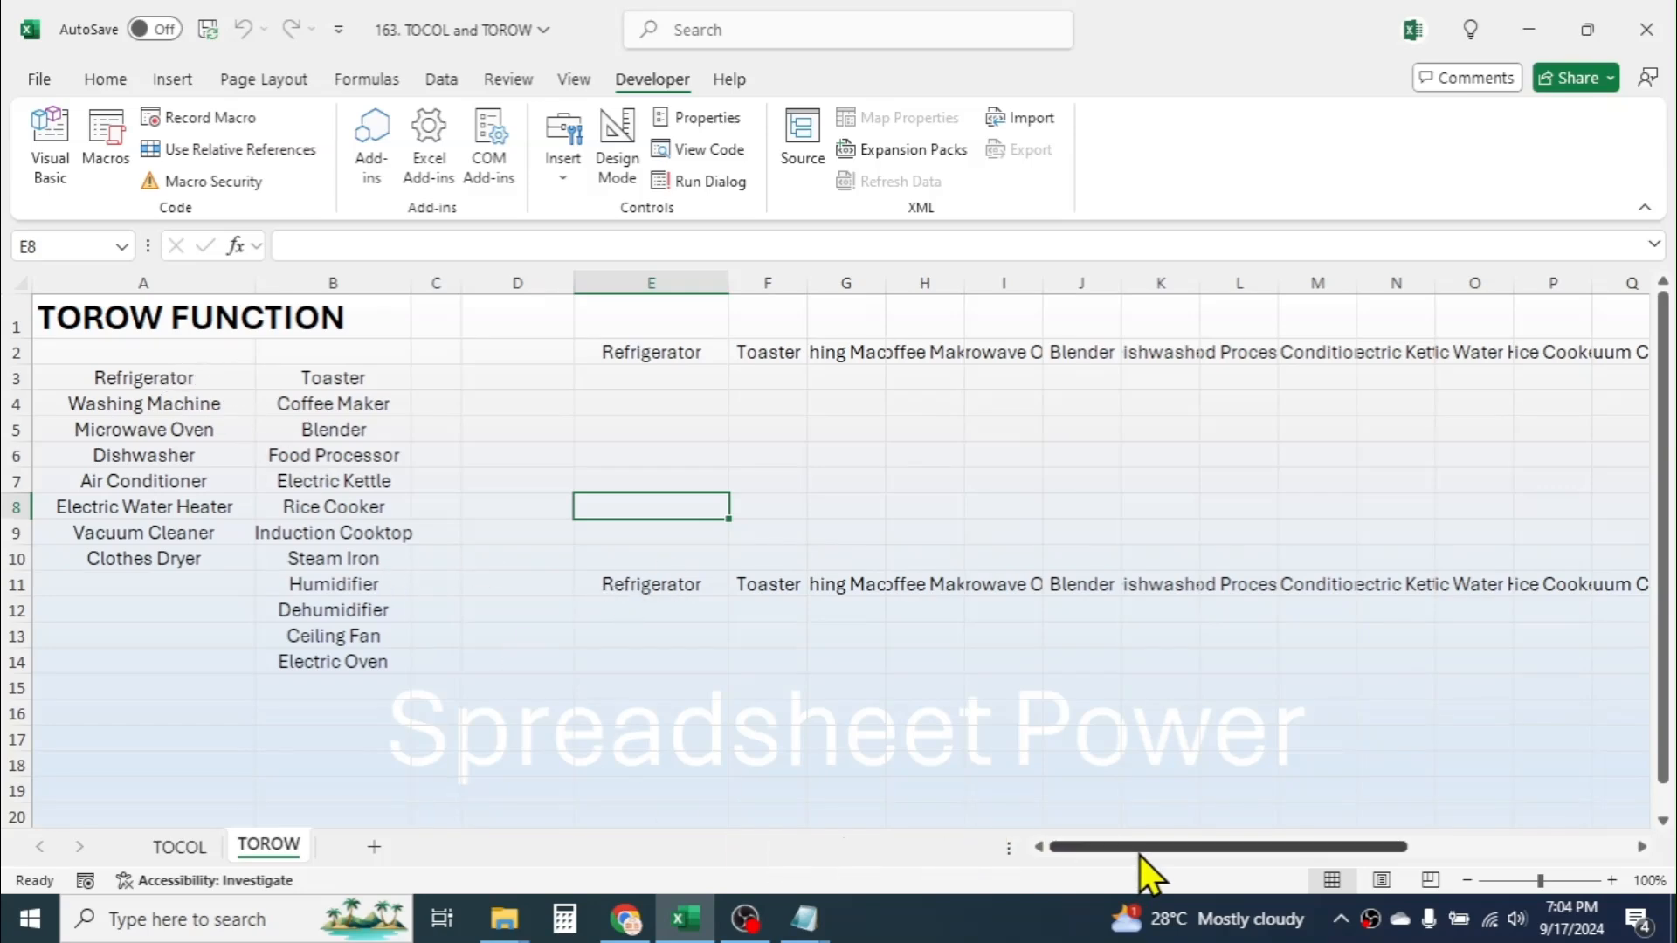
{"action": "left_click_drag", "start_coordinate": [1140, 855], "coordinate": [1071, 861]}
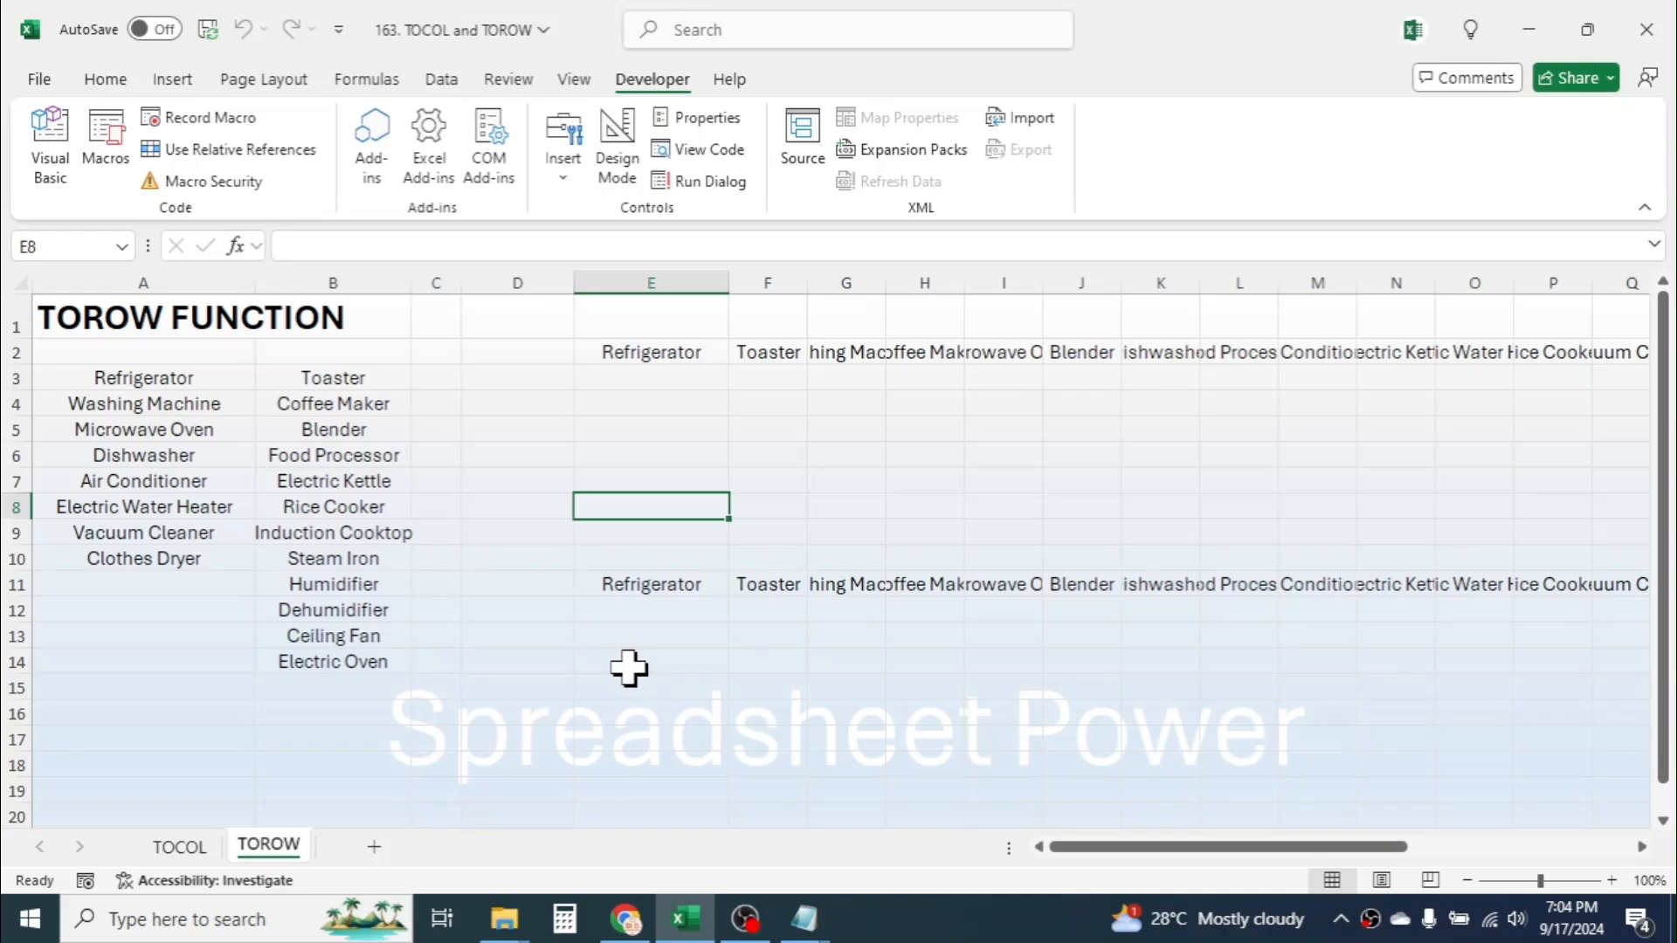